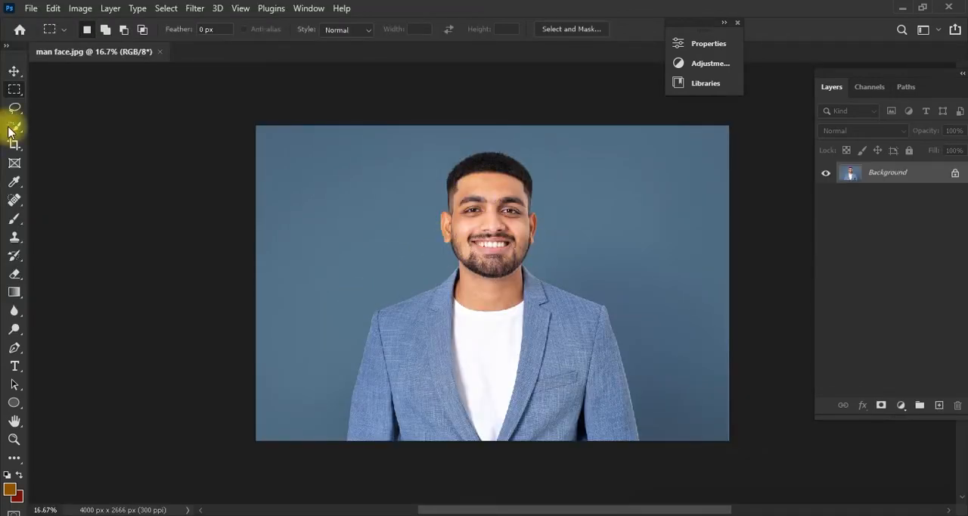
Crop both sides of the photo close to the man's shoulders, leaving the canvas 2524 px wide at full height
left_click(15, 144)
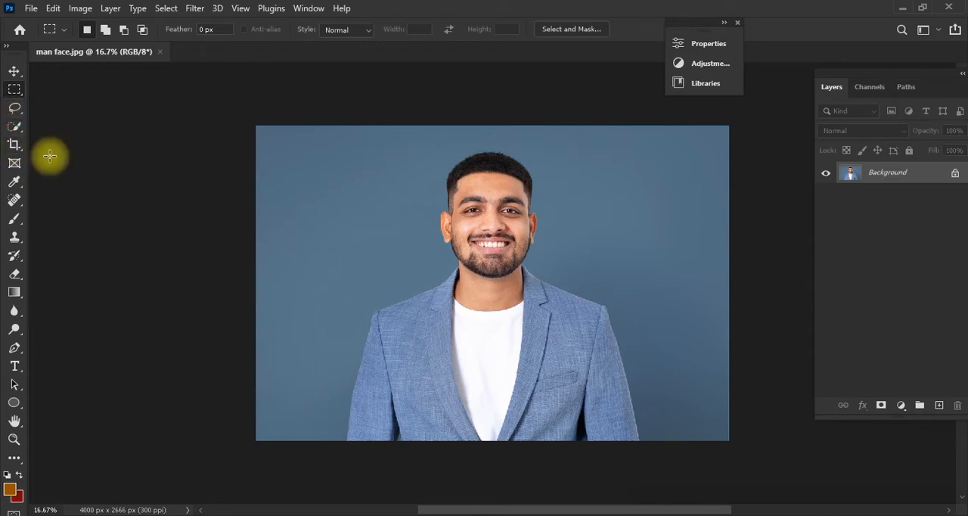
left_click_drag(256, 284, 298, 280)
left_click_drag(683, 286, 642, 280)
key("Return")
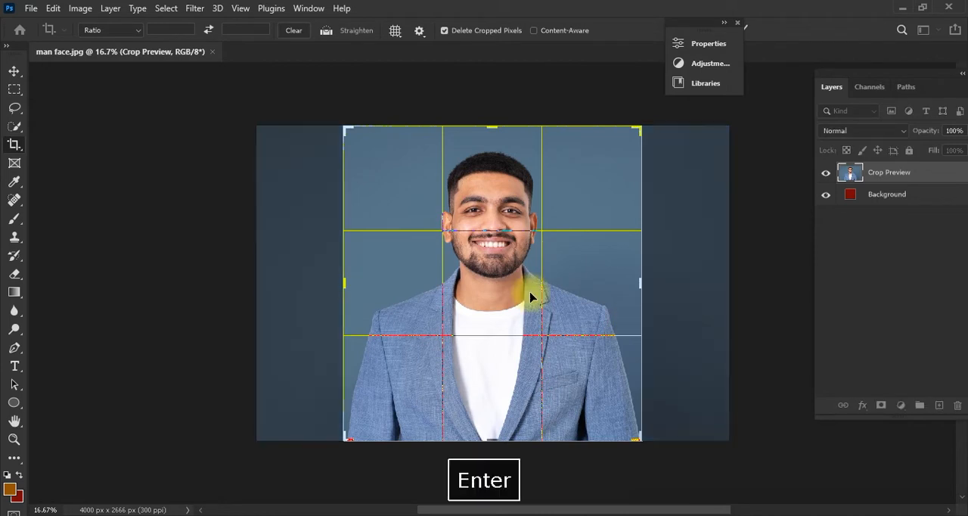
Select the man with the Quick Selection tool and copy the selection onto a new layer
left_click(17, 127)
left_click(58, 140)
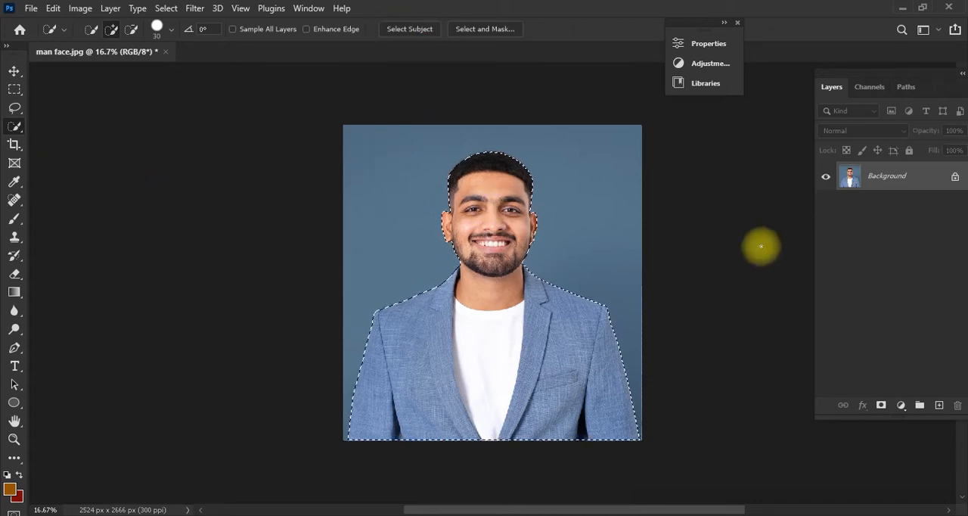
key("ctrl+j")
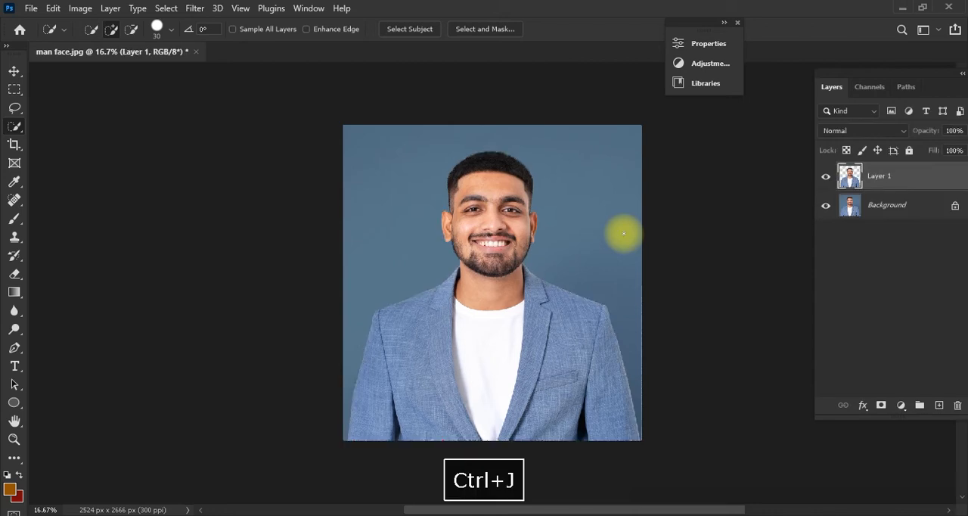
Delete the Background layer and save the cutout as man face in Photoshop (PSD) format
left_click(828, 209)
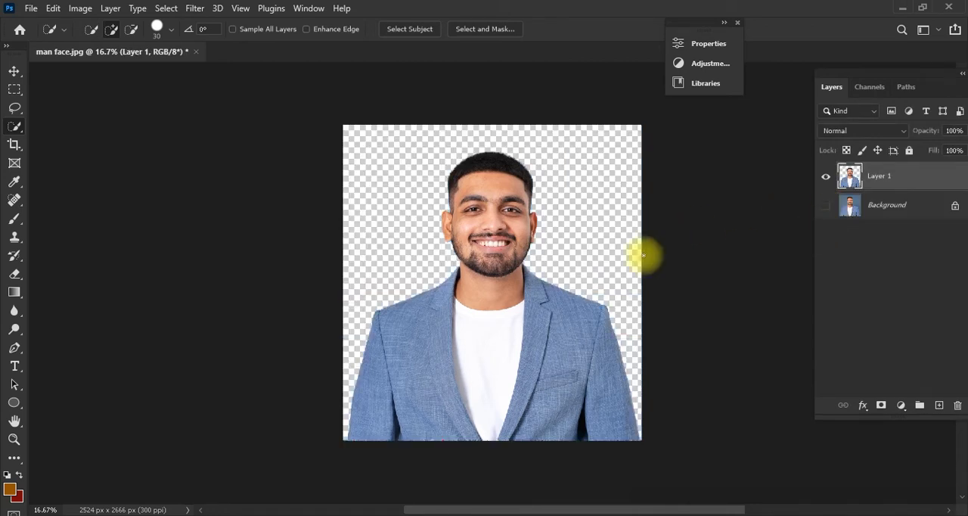
left_click(885, 205)
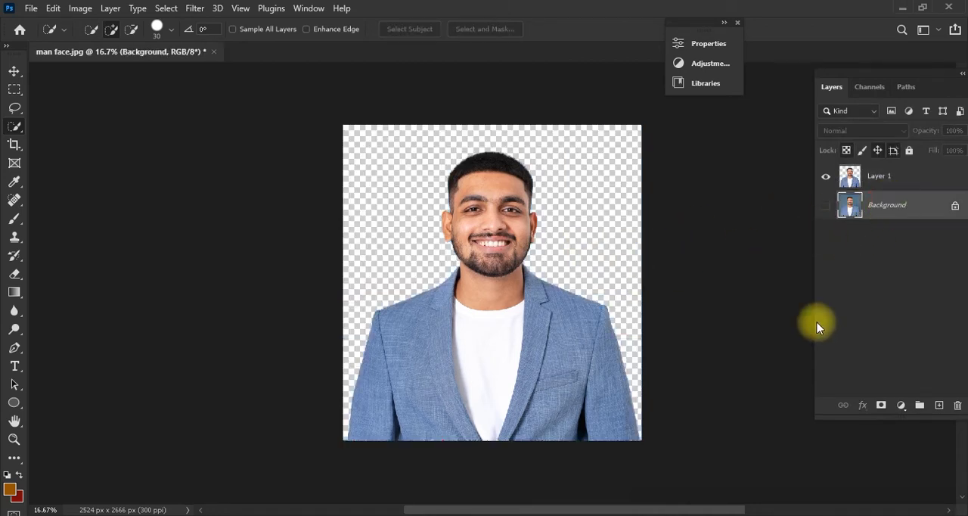
key("Delete")
key("ctrl+s")
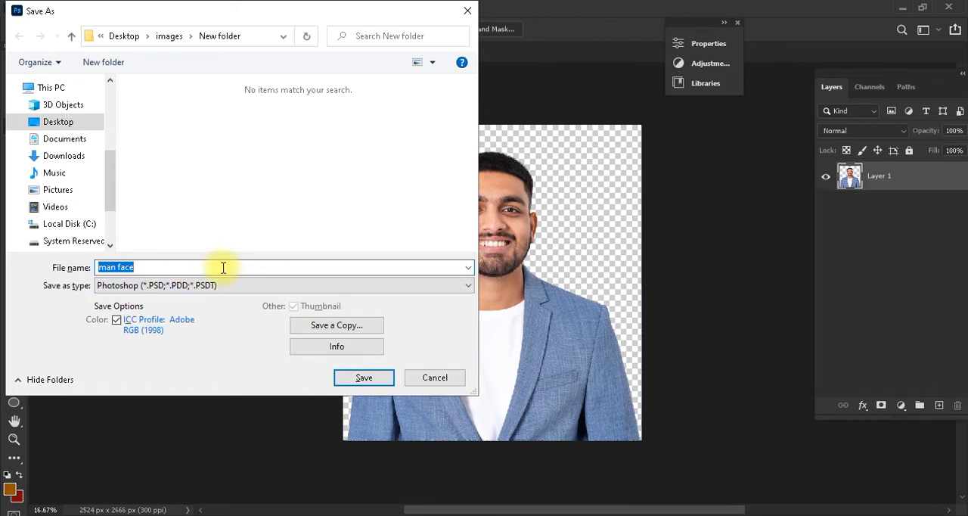
left_click(363, 375)
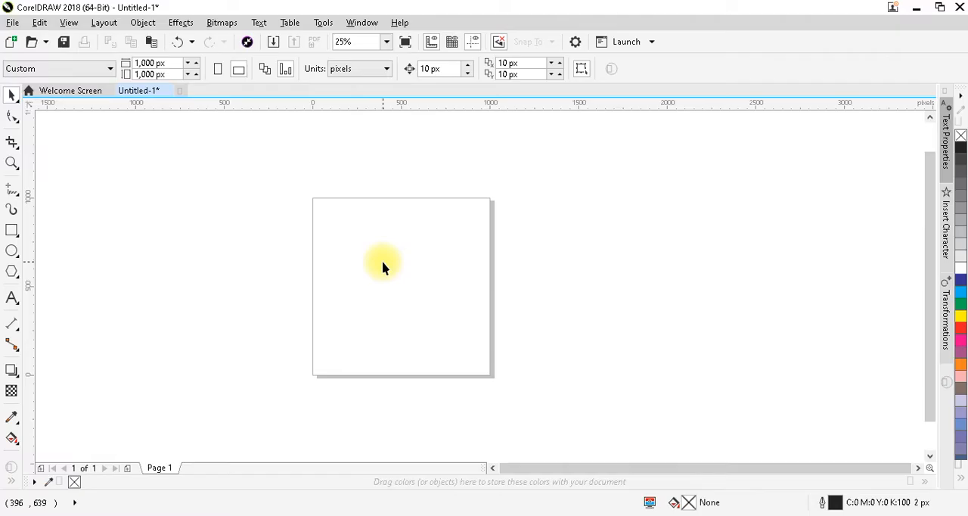
Switch to CorelDRAW and draw a square about 490 px wide near the middle of the page
left_click(11, 231)
left_click_drag(368, 233, 453, 302)
key("ctrl+space")
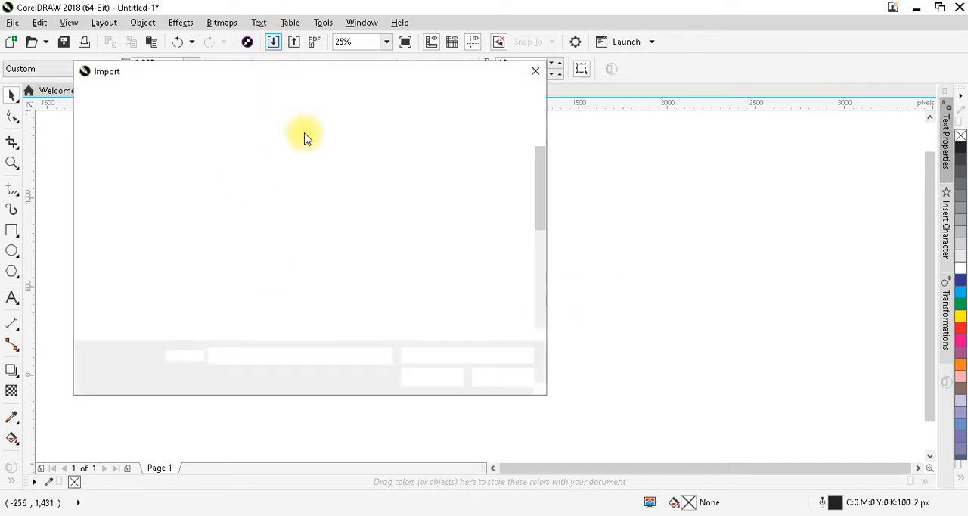
Import the man face Photoshop file and place it about 290 px wide, overlapping the square's left edge
left_click(241, 178)
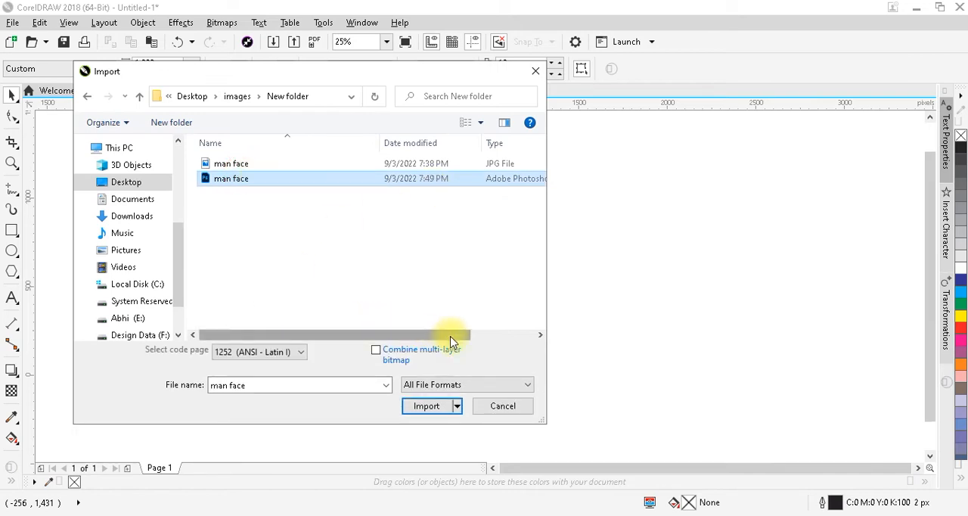
left_click(428, 407)
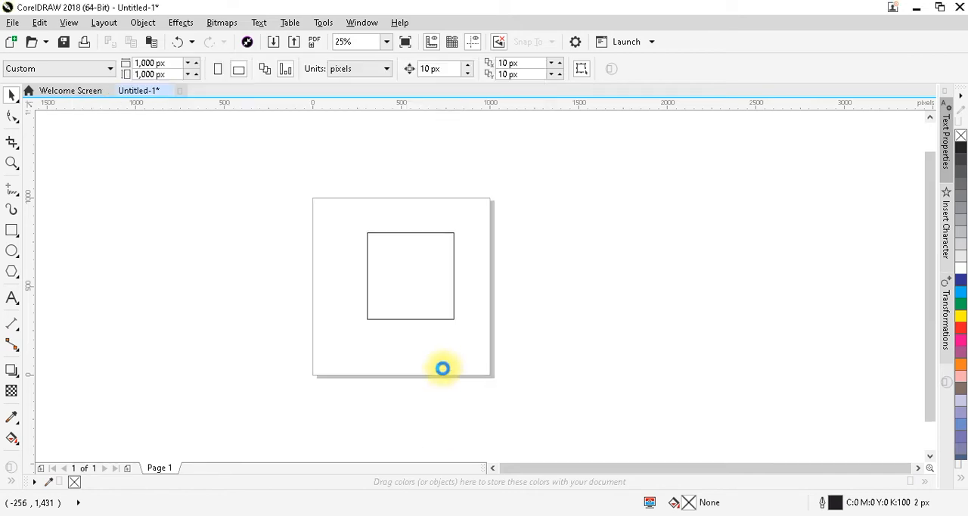
left_click_drag(325, 254, 378, 304)
left_click(494, 252)
Add the artistic text BIRTHDAY in capitals, starting inside the upper part of the square
key("F2")
left_click_drag(511, 225, 314, 341)
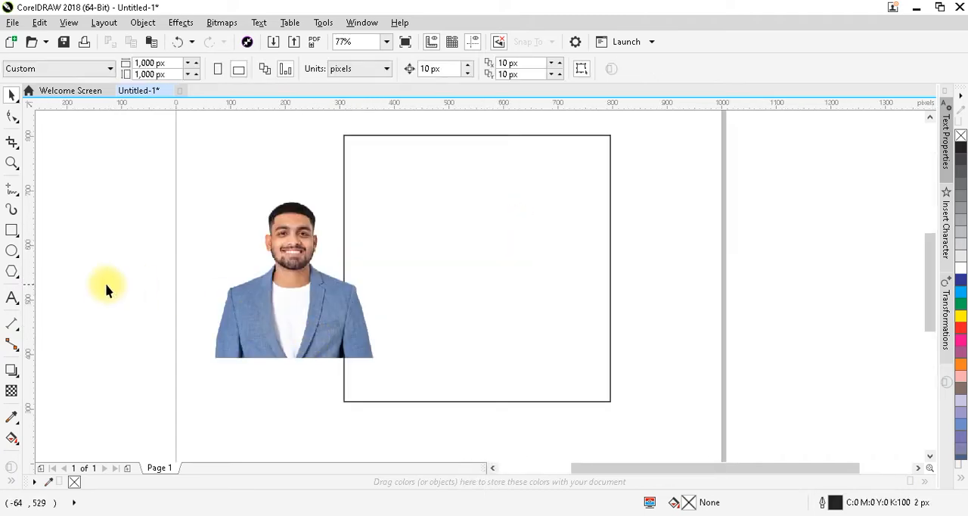
left_click(12, 296)
left_click(412, 251)
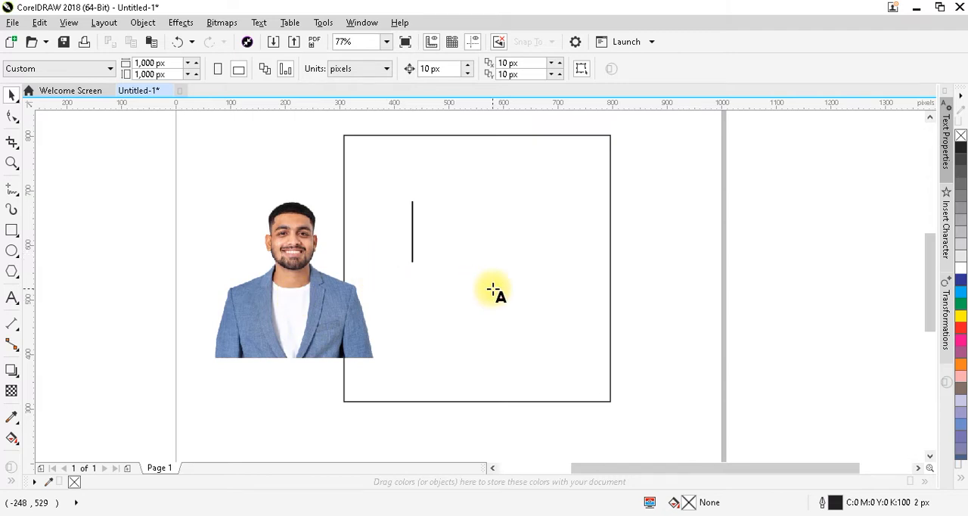
type("bir")
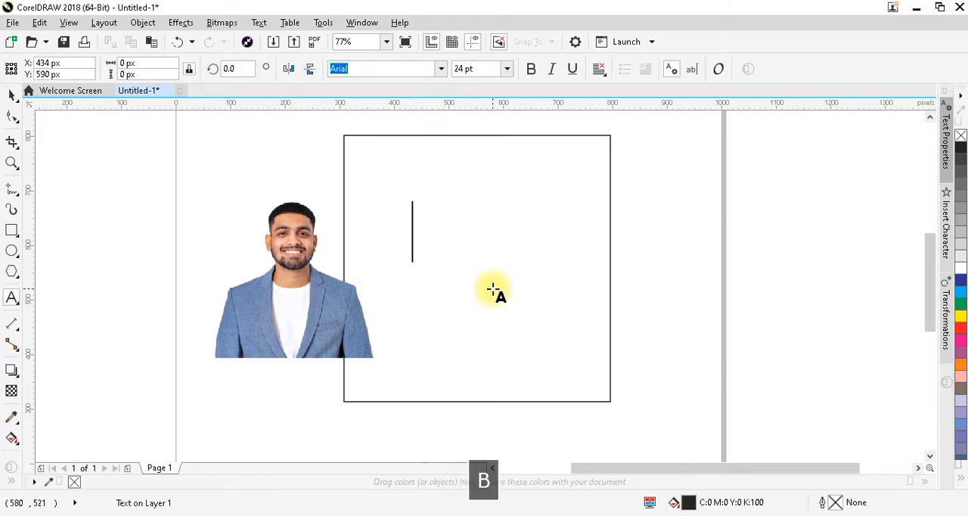
key("BackSpace")
key("BackSpace")
key("BackSpace")
key("Caps_Lock")
type("BIR")
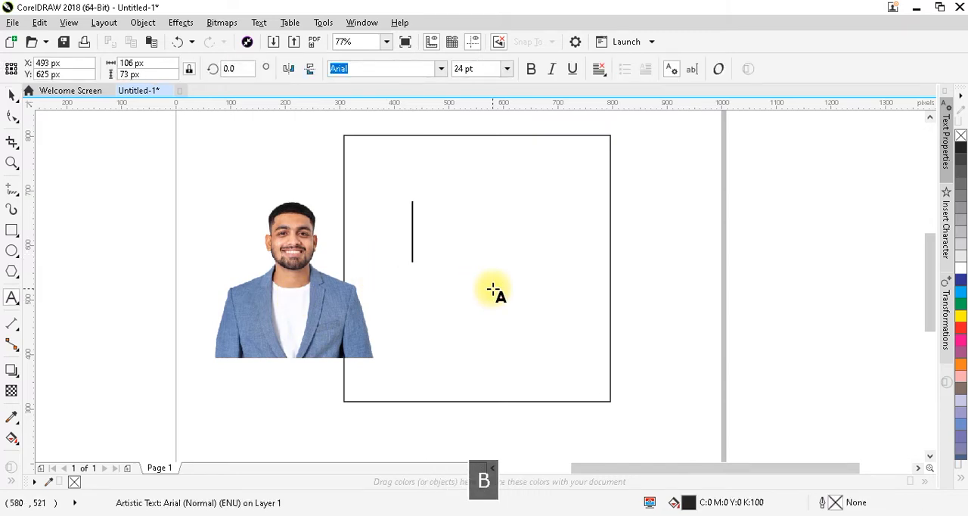
type("THDAY")
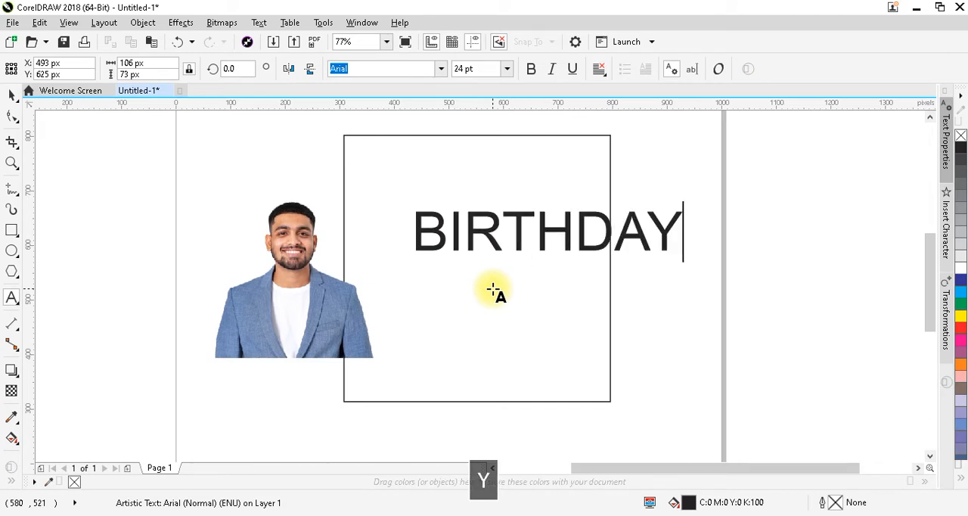
key("ctrl+space")
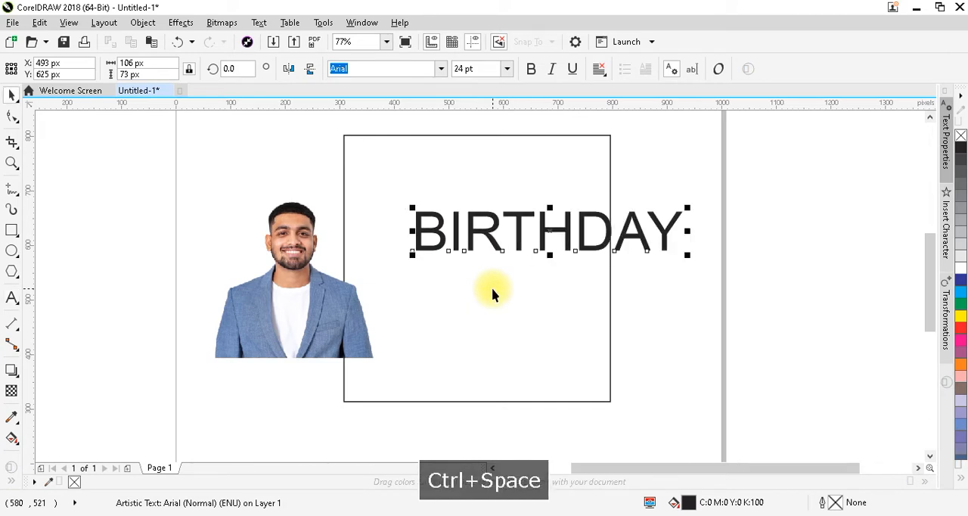
Change the font of the BIRTHDAY text to Impact
left_click(442, 69)
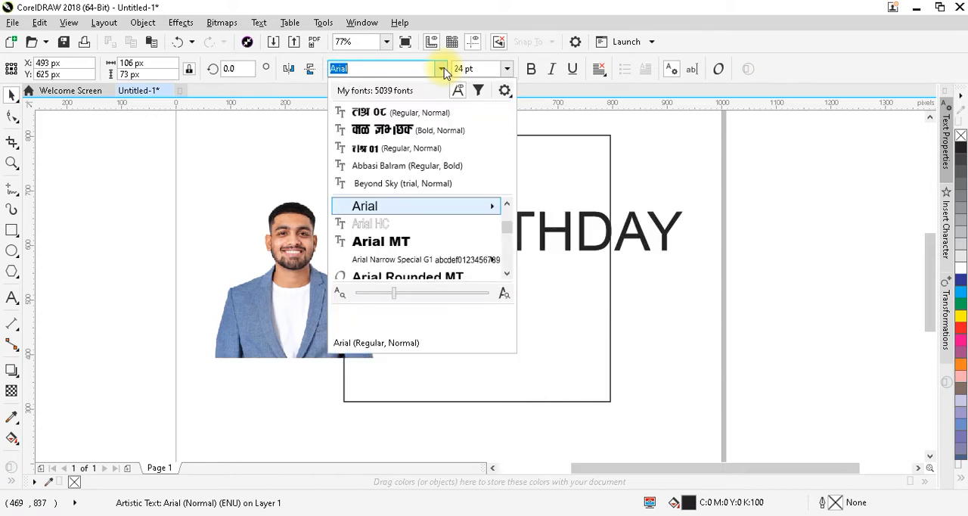
type("M")
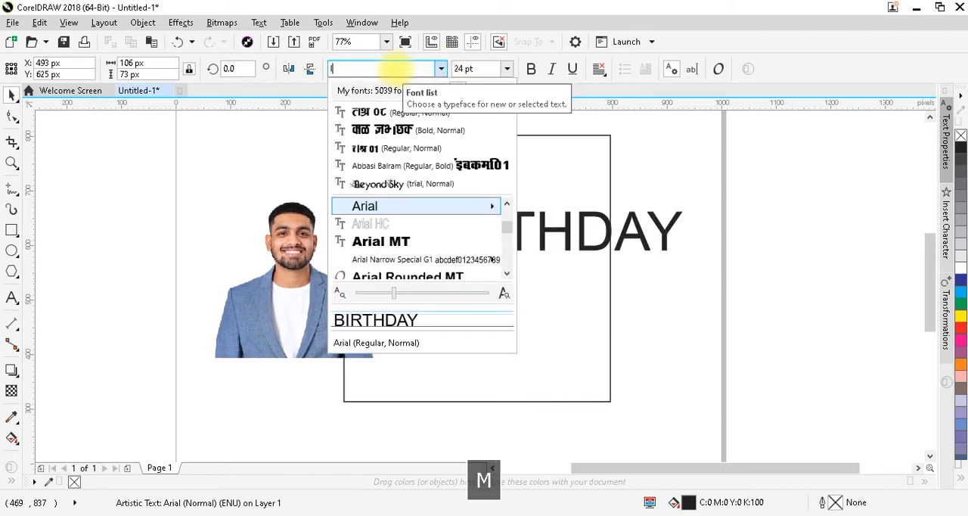
type("PAC")
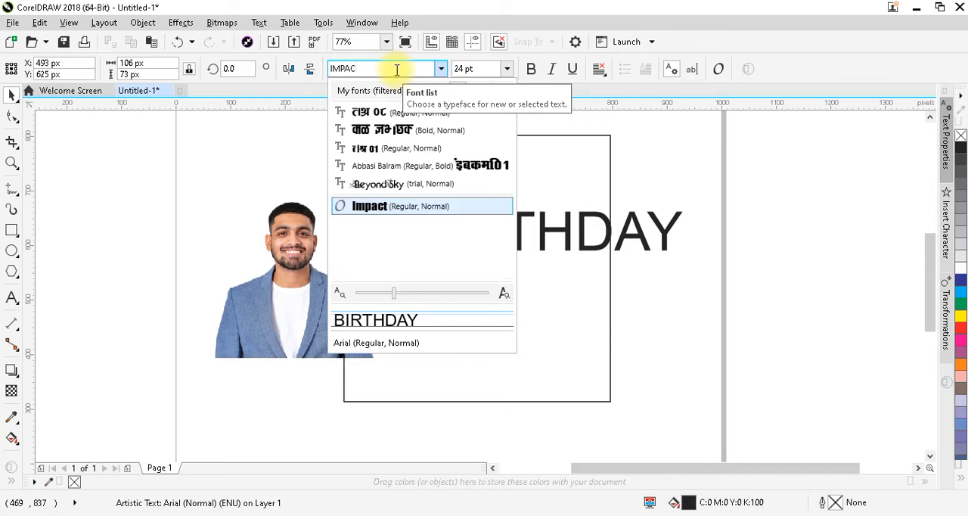
left_click(379, 209)
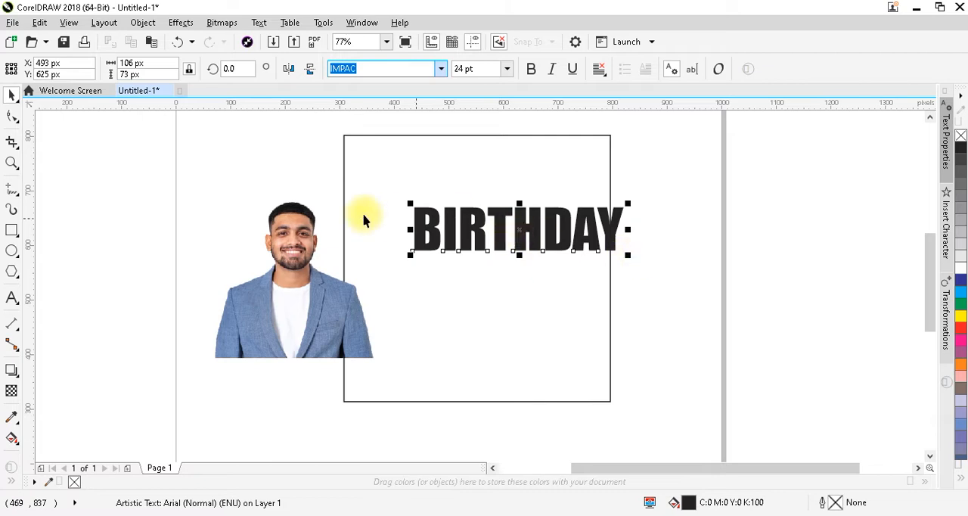
left_click(310, 171)
Move the BIRTHDAY text left until it fits inside the square and tighten its letter spacing with the Shape tool
key("F2")
left_click_drag(314, 167, 665, 311)
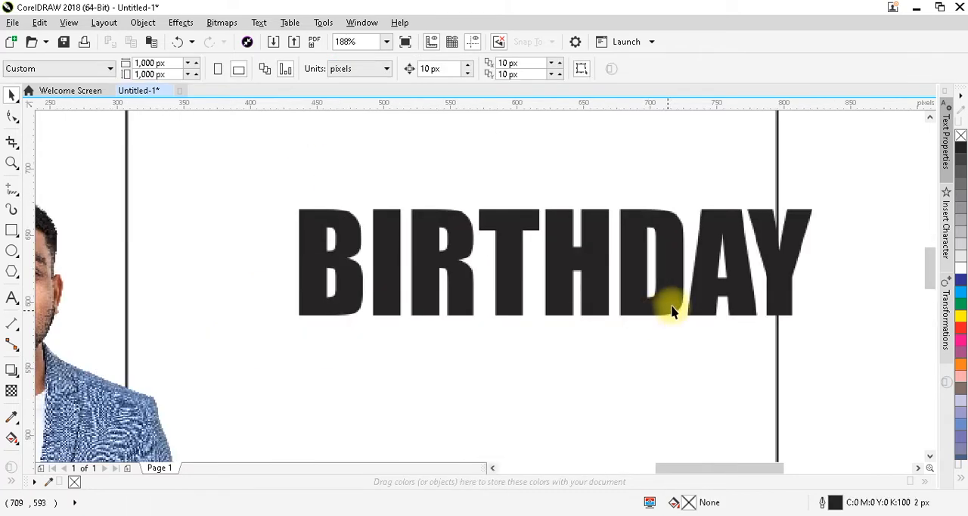
left_click(560, 299)
left_click_drag(560, 300, 507, 299)
left_click(12, 121)
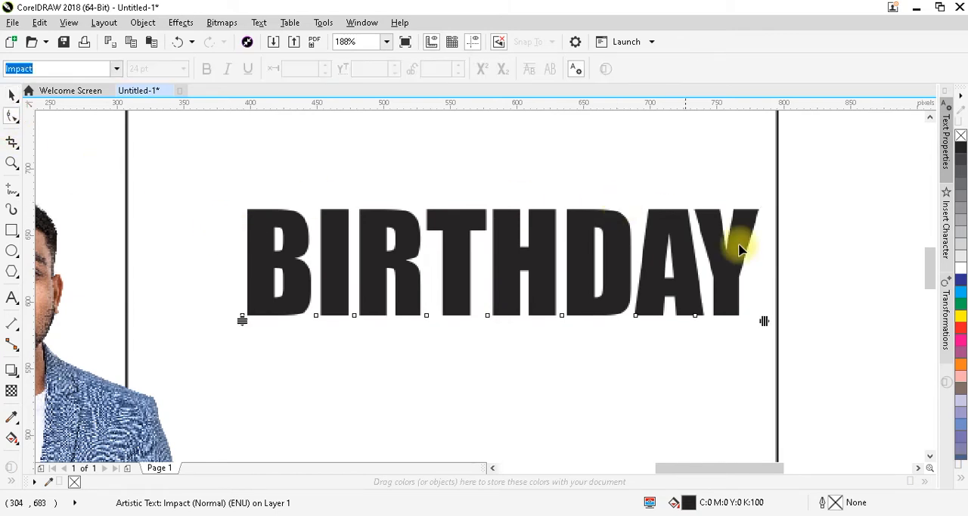
left_click_drag(764, 319, 731, 322)
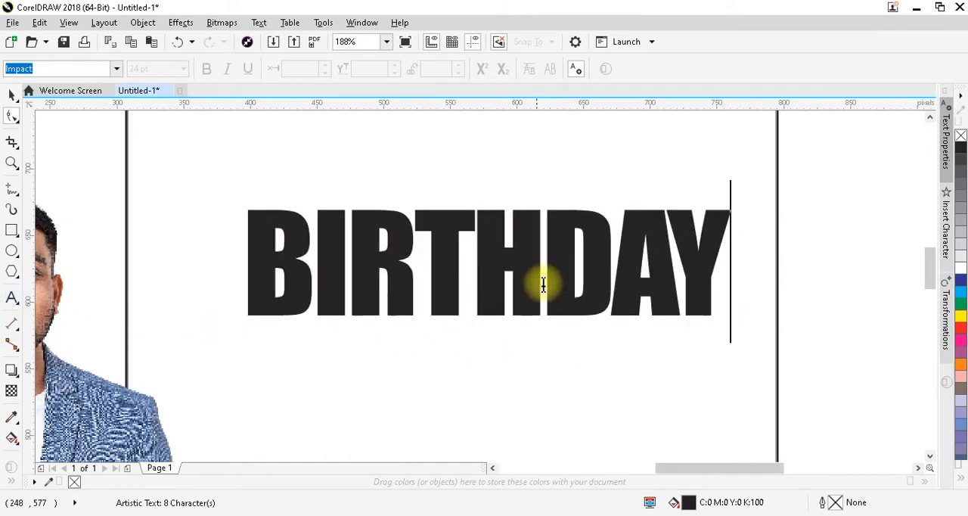
Break the text after the H so that BIRTH and DAY sit on two lines
left_click(545, 326)
key("Return")
key("ctrl+space")
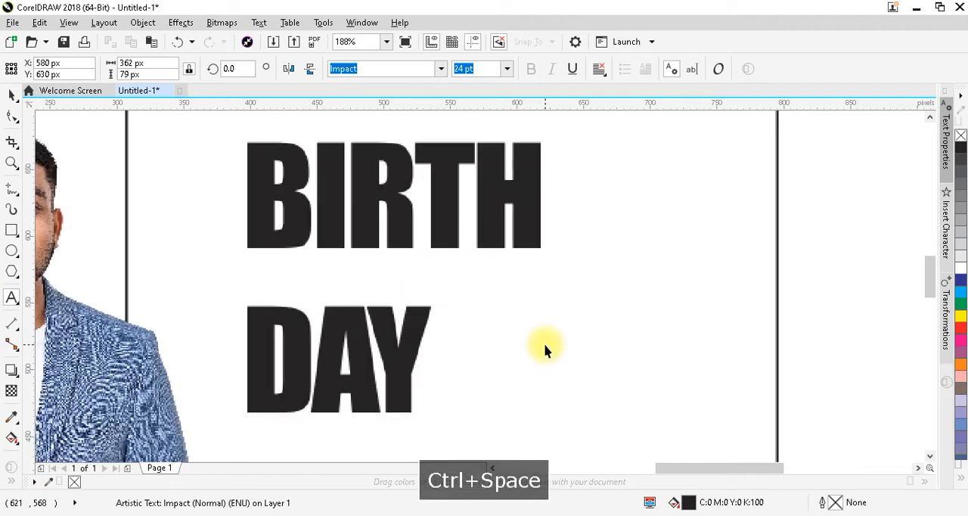
Reduce the line spacing with the Shape tool so DAY sits directly beneath BIRTH with only a thin gap
left_click(10, 117)
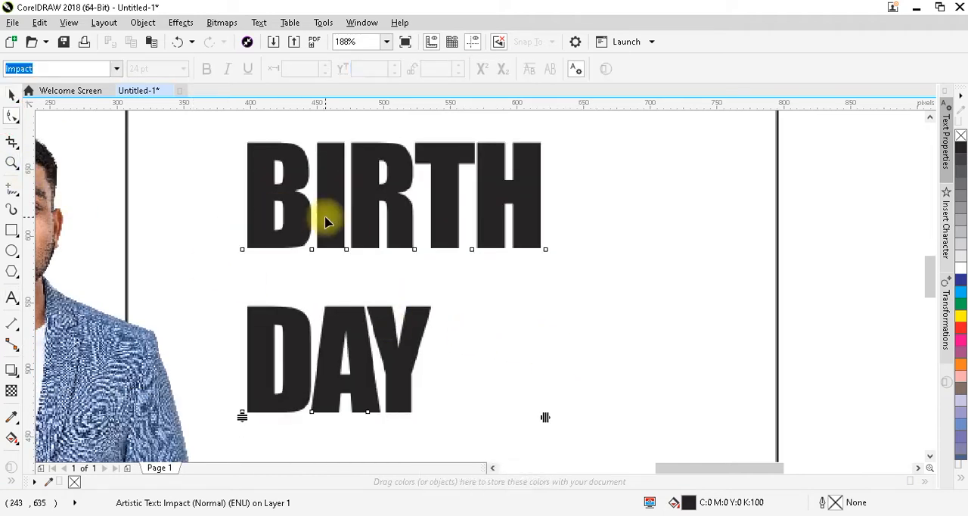
left_click_drag(242, 416, 241, 362)
key("ctrl+z")
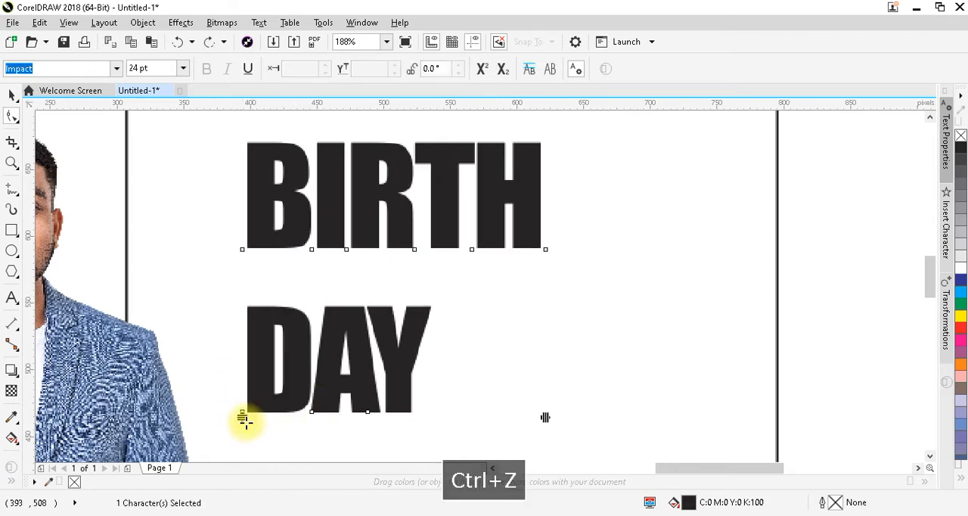
left_click_drag(242, 418, 346, 335)
key("ctrl+space")
left_click(827, 335)
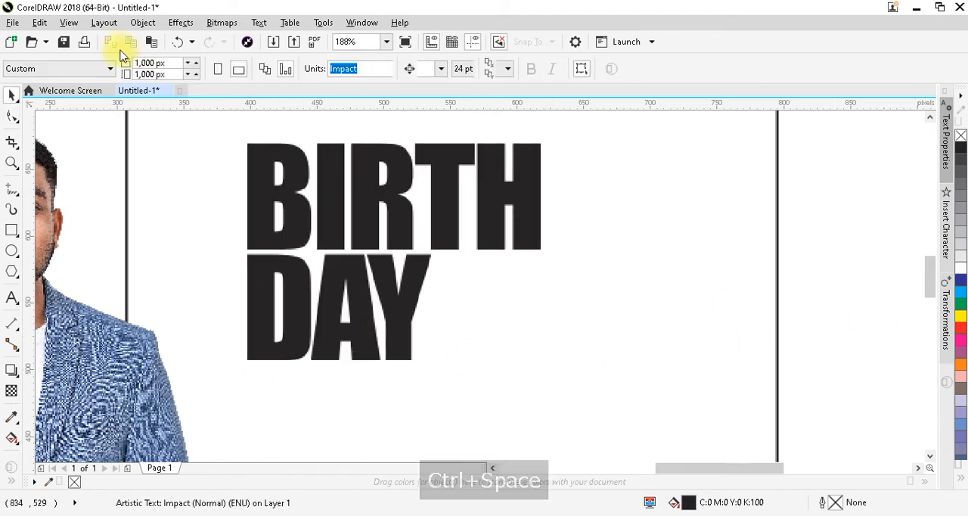
Switch the document's display mode to Enhanced
left_click(69, 22)
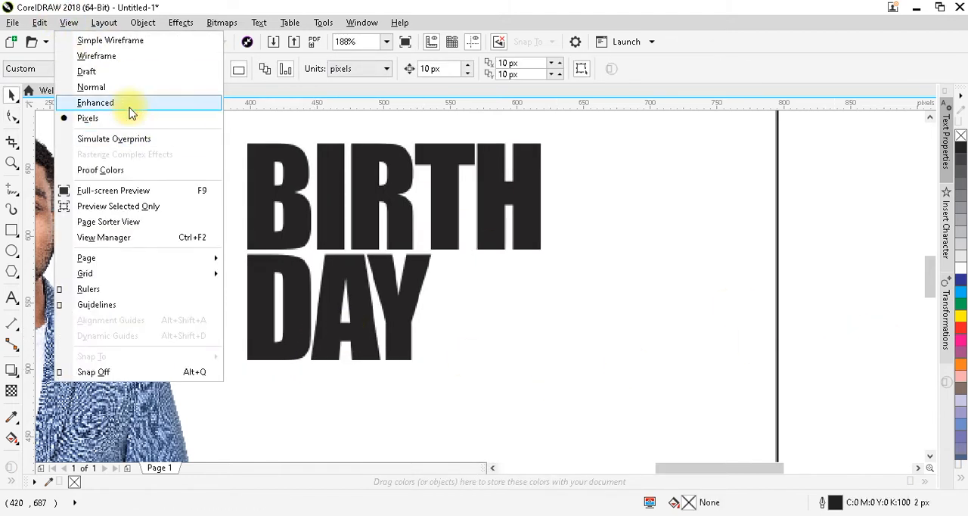
left_click(129, 106)
Skew the BIRTH DAY text vertically by about 10 degrees so that it slopes upward to the right
left_click(416, 214)
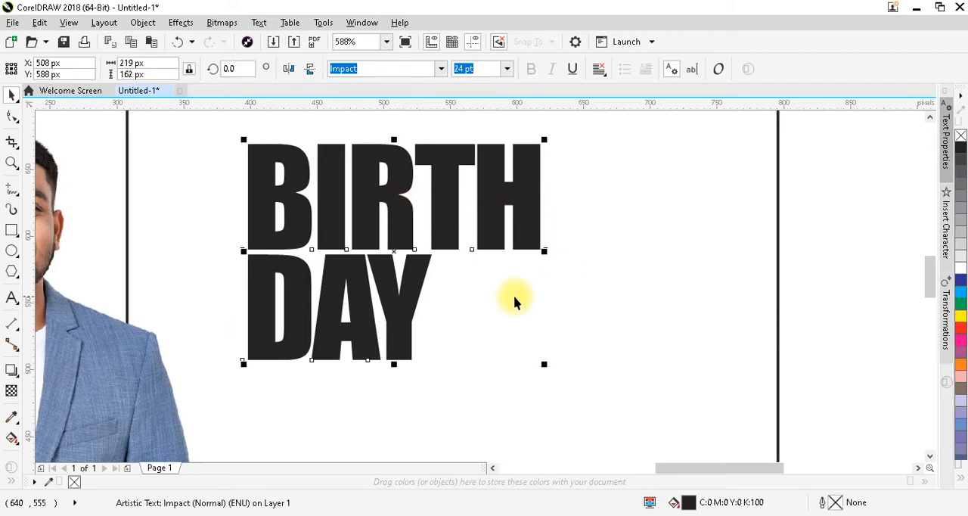
key("F3")
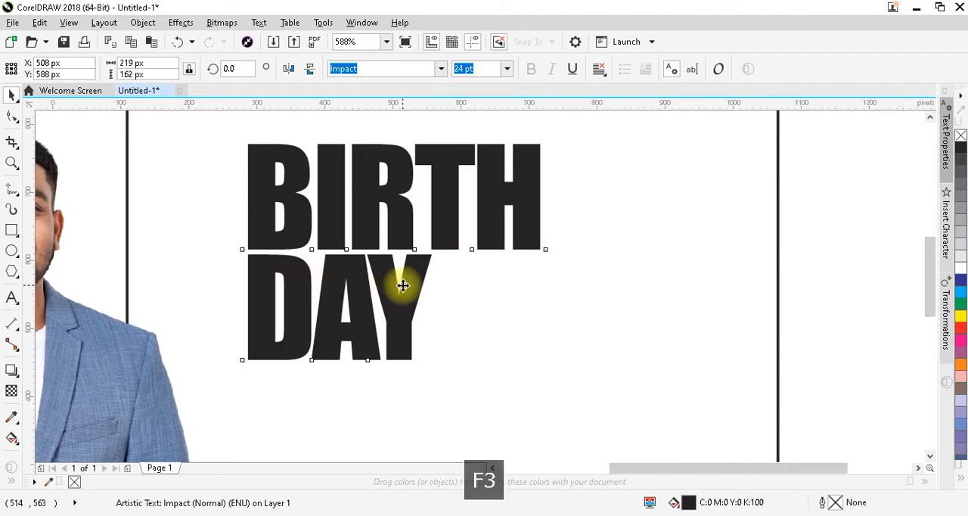
key("F2")
left_click_drag(212, 161, 678, 350)
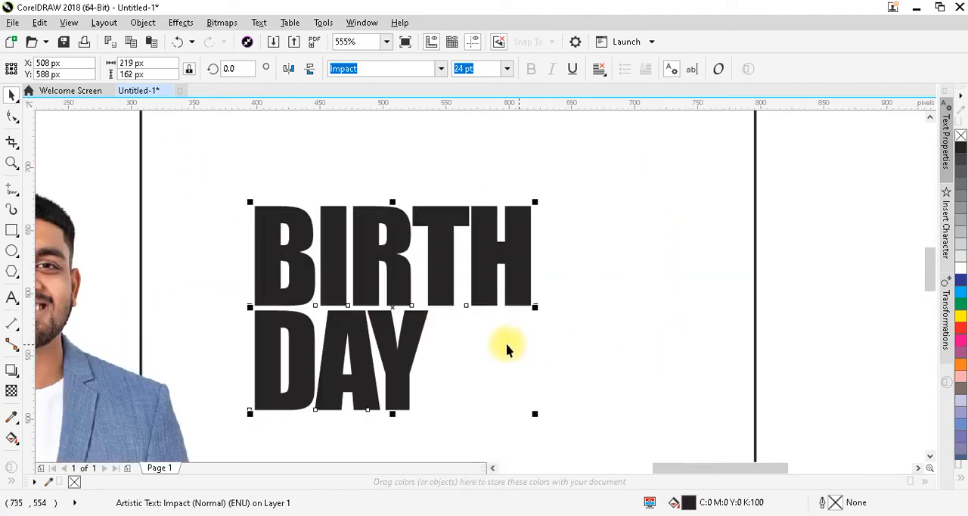
left_click(414, 343)
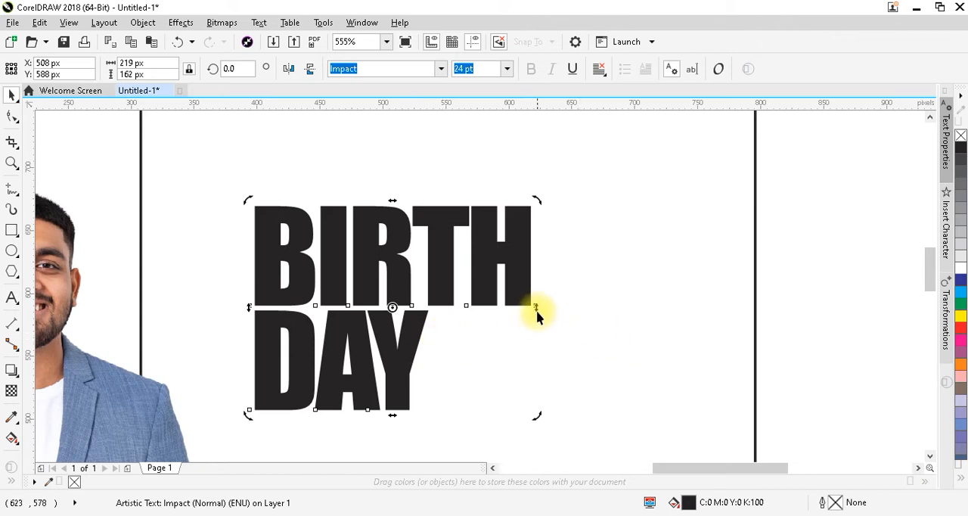
left_click_drag(536, 306, 547, 260)
left_click(810, 298)
Move the skewed BIRTH DAY text about 50 px to the right inside the square
key("F3")
key("F2")
left_click_drag(262, 216, 748, 382)
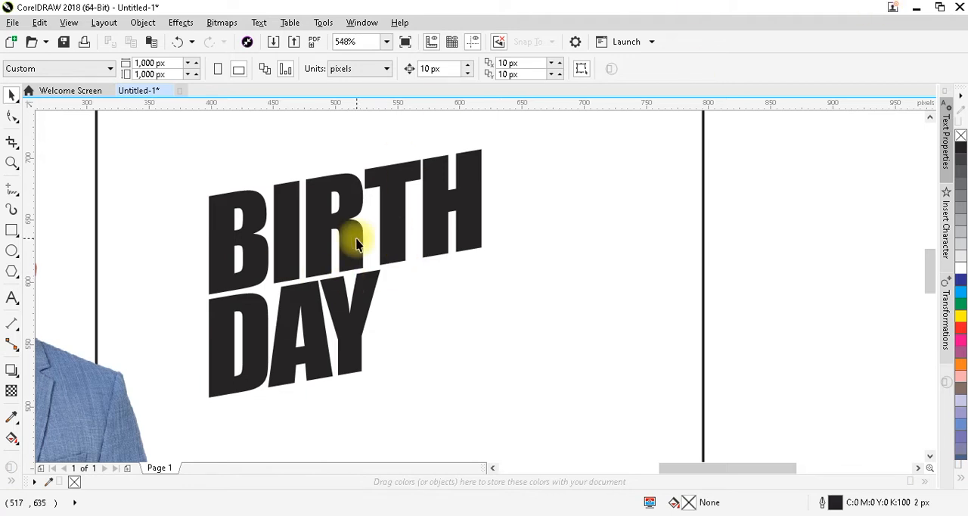
left_click_drag(357, 243, 416, 259)
key("F3")
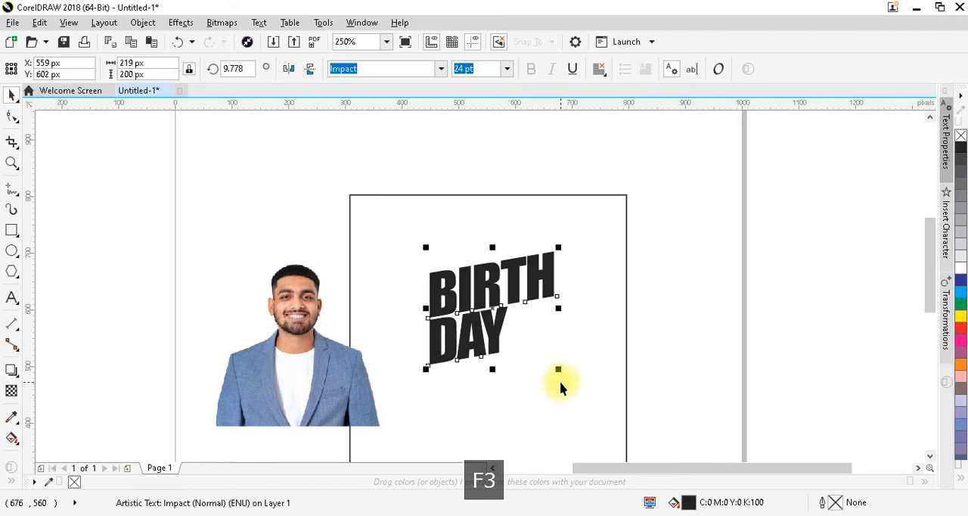
Resize the BIRTH DAY text to about 253 x 230 px and shift it lower inside the square
left_click_drag(558, 372, 598, 393)
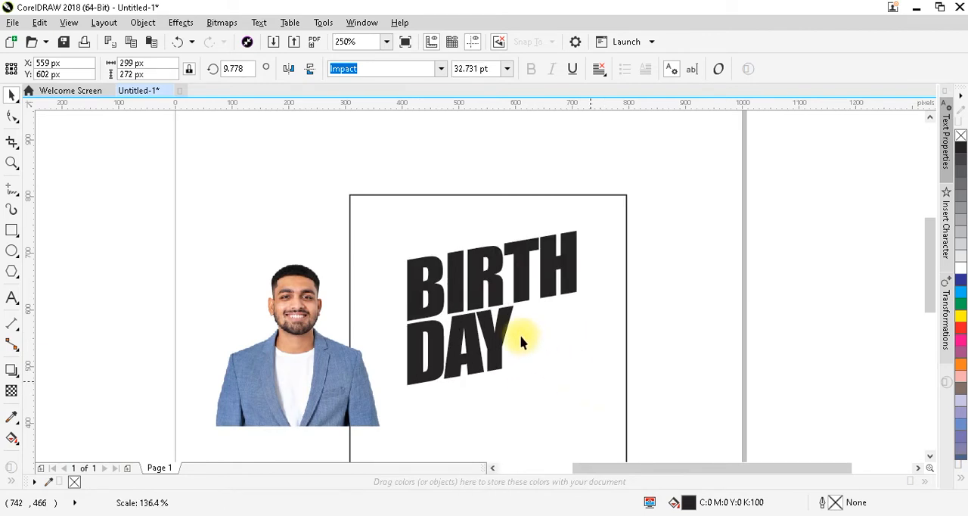
left_click_drag(493, 284, 497, 318)
left_click_drag(588, 262, 584, 274)
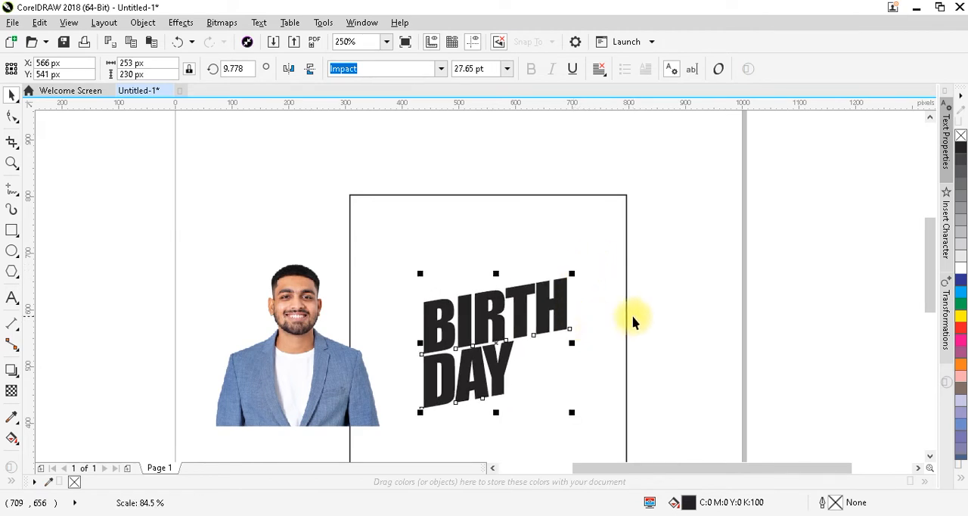
Place a copy of the BIRTH DAY text beside the square, outside its right edge
left_click(587, 391)
left_click(300, 391)
left_click_drag(475, 324, 685, 341)
right_click(684, 341)
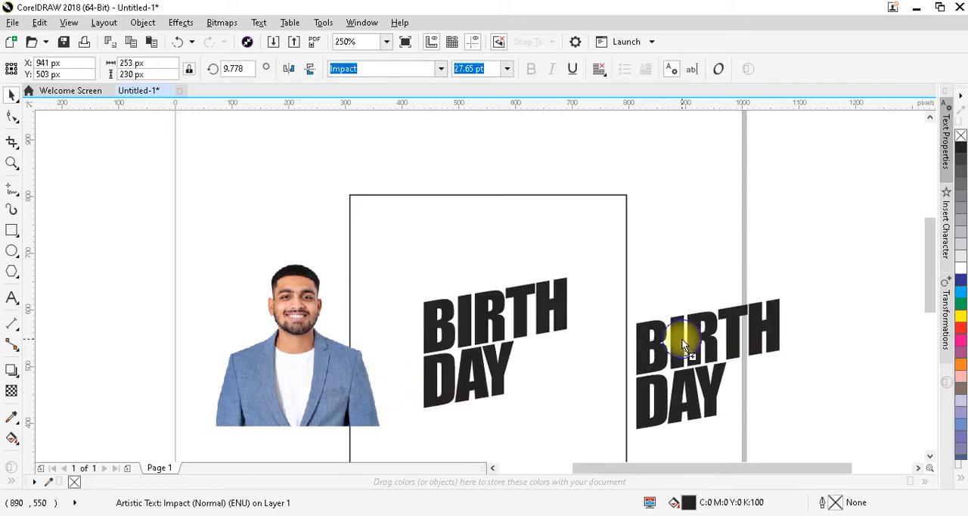
Convert the original BIRTH DAY text to curves and give it no fill and a 2 px black outline
left_click(467, 325)
key("ctrl+q")
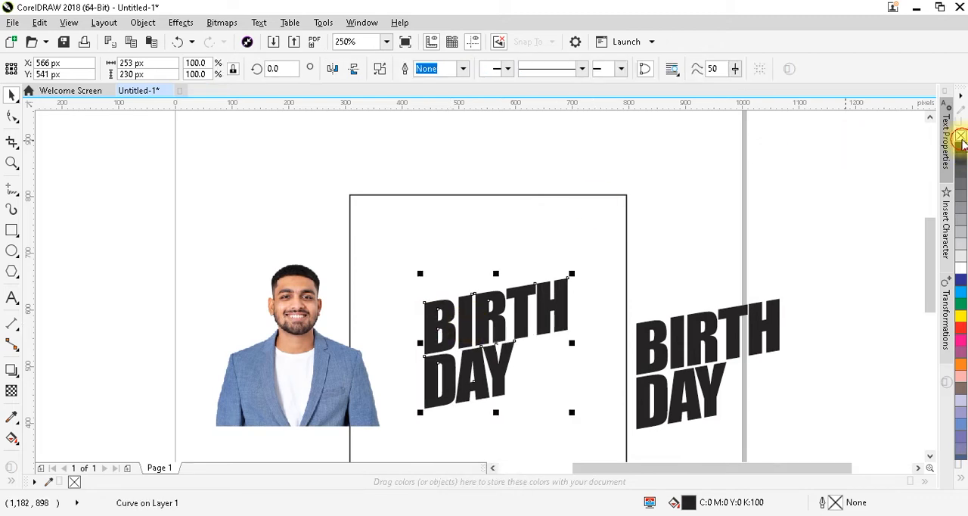
left_click(960, 138)
Move the man's photo over the outlined lettering and rotate it about 4.8 degrees counter-clockwise to follow the slope
left_click_drag(294, 349, 472, 342)
key("F2")
left_click_drag(391, 295, 616, 435)
left_click(589, 428)
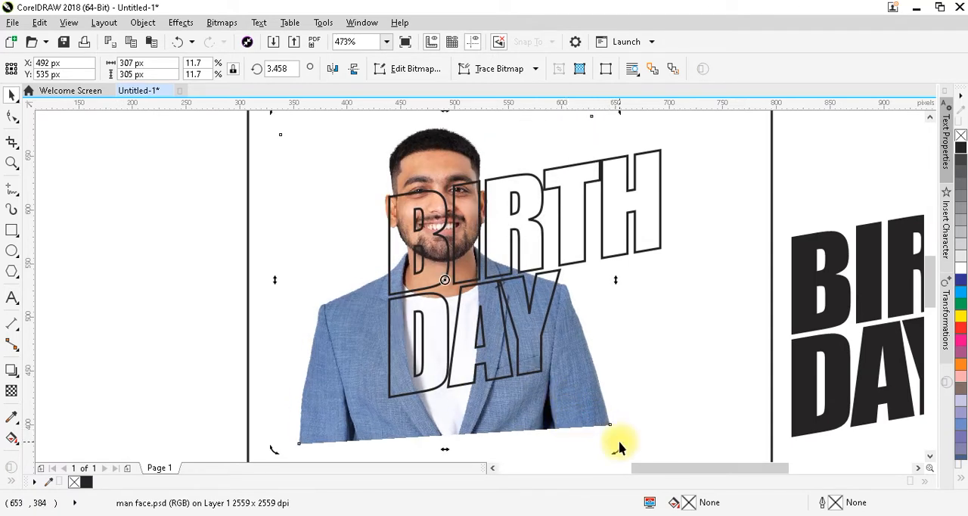
left_click_drag(616, 450, 621, 447)
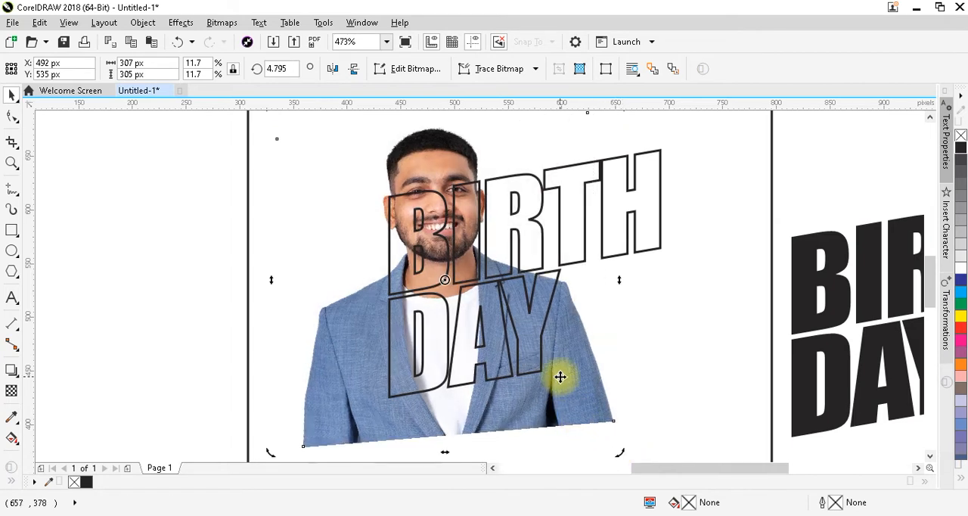
left_click_drag(559, 379, 561, 386)
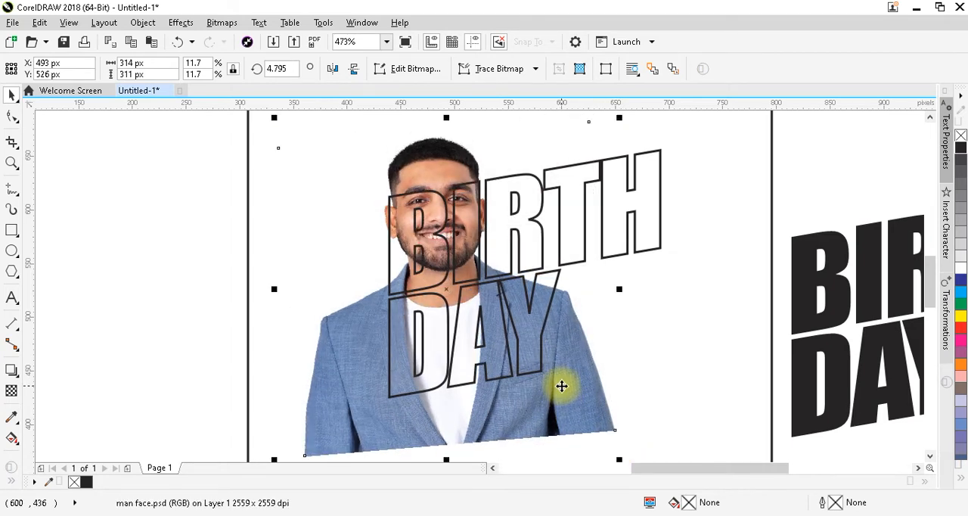
Enlarge the man's photo to about 319 x 316 px and shift it about 9 px to the right behind the lettering
key("F3")
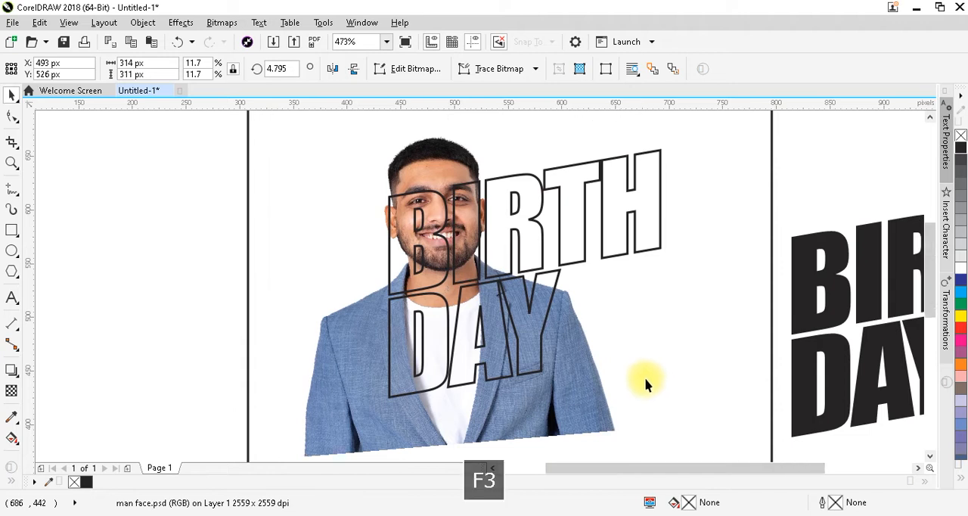
key("F2")
left_click_drag(384, 192, 720, 425)
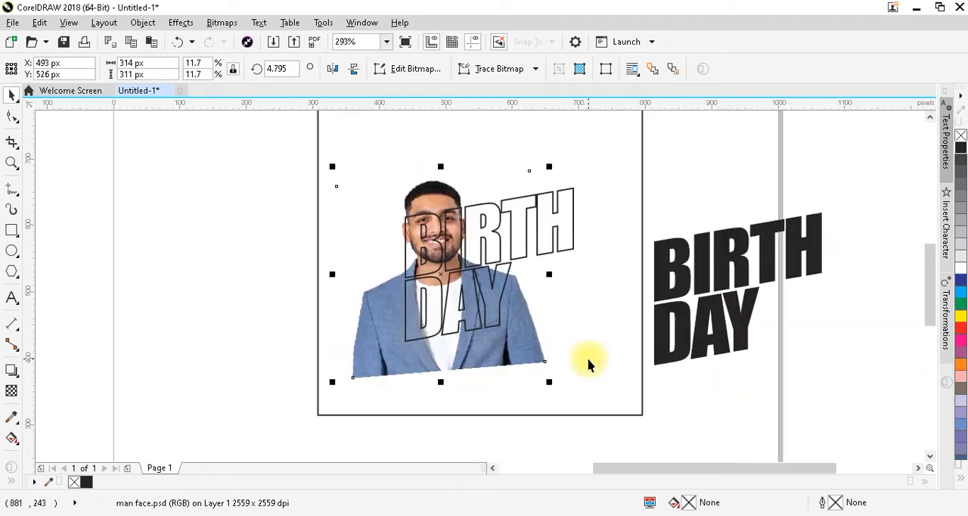
left_click_drag(550, 385, 552, 385)
key("F2")
left_click_drag(283, 164, 617, 409)
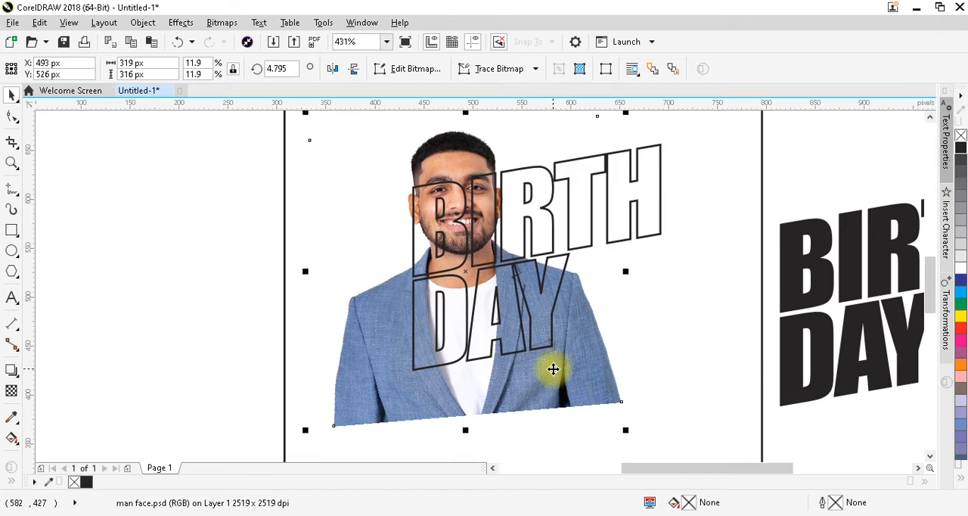
left_click_drag(552, 368, 564, 369)
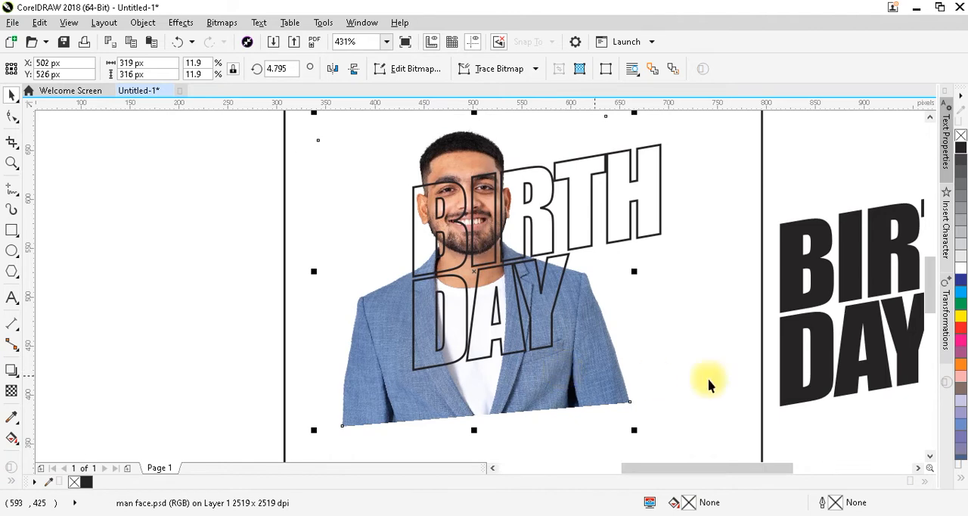
Apply a linear transparency to the photo that fades it from the man's neck down to below the word DAY
left_click(12, 391)
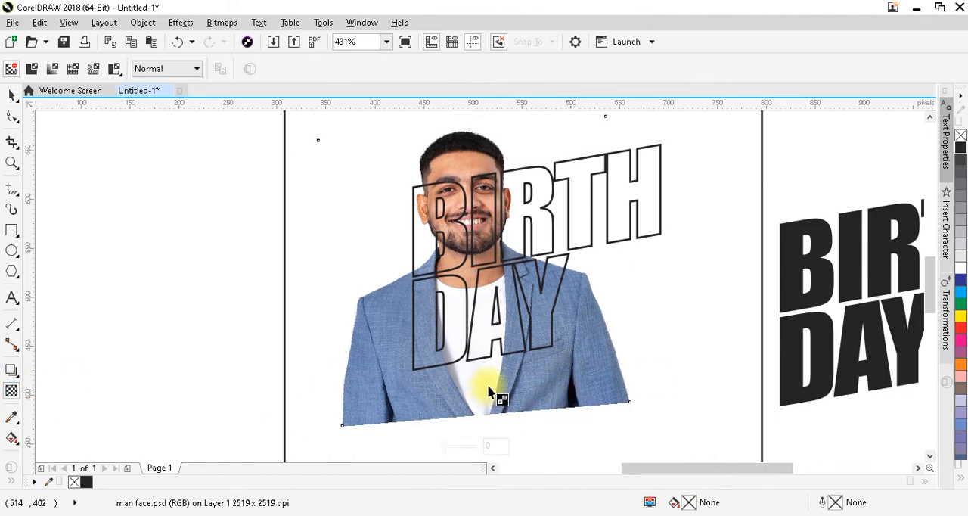
left_click_drag(463, 273, 488, 365)
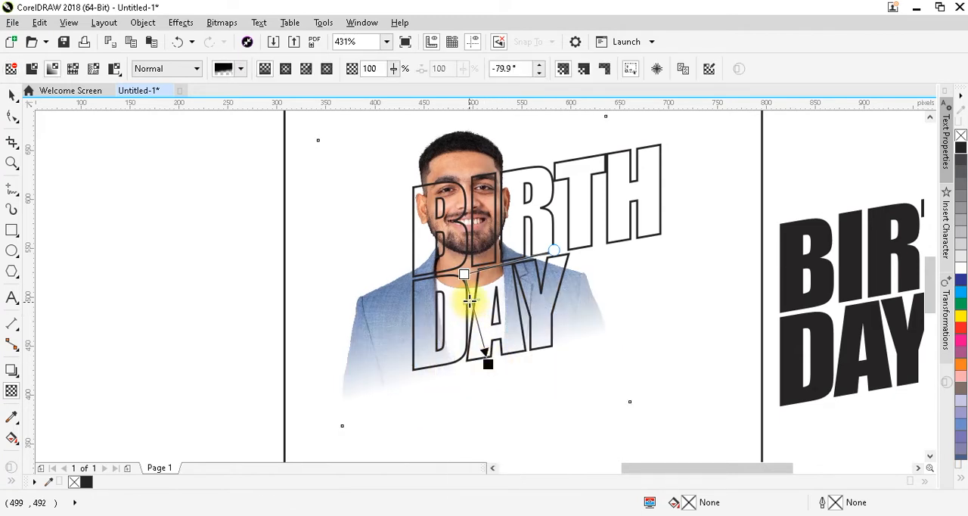
left_click_drag(469, 301, 470, 302)
left_click_drag(475, 342, 490, 372)
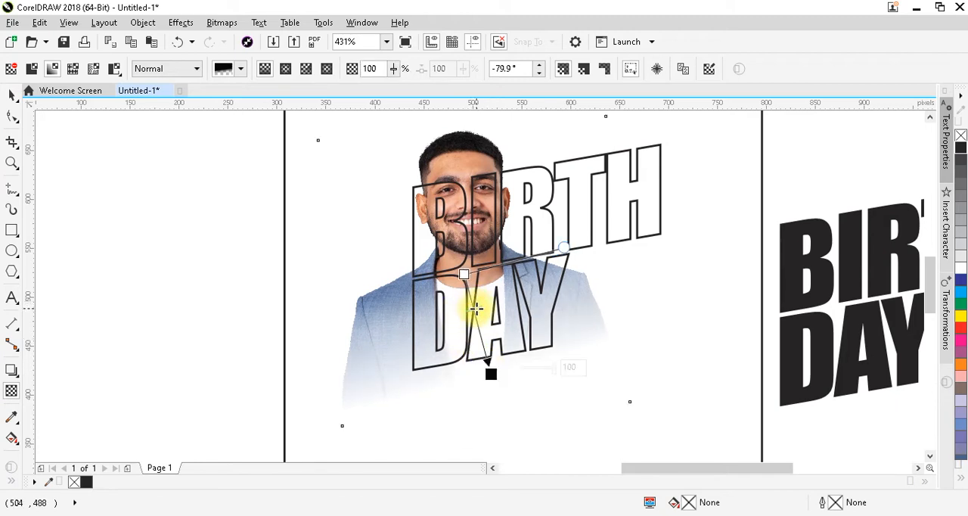
key("ctrl+space")
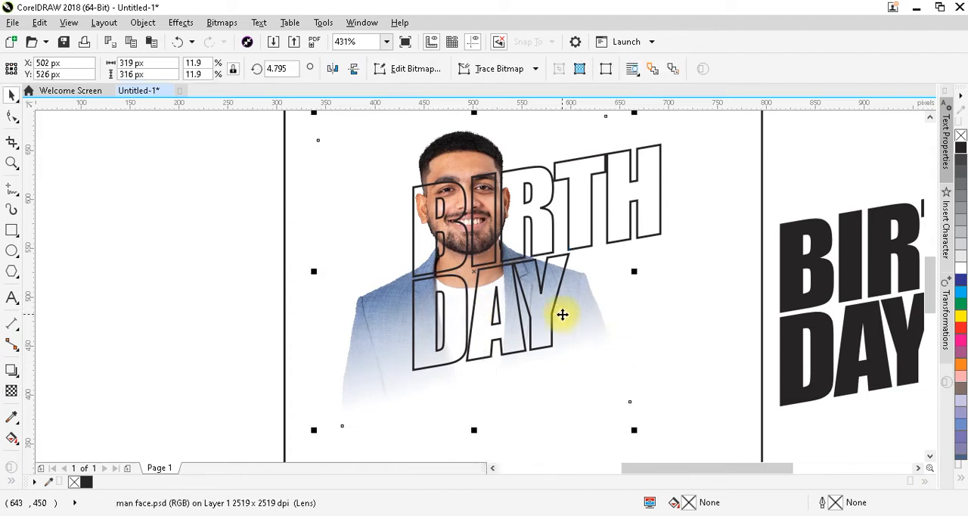
Convert the faded photo to a 300 dpi bitmap in CMYK Color (32-bit)
left_click(217, 29)
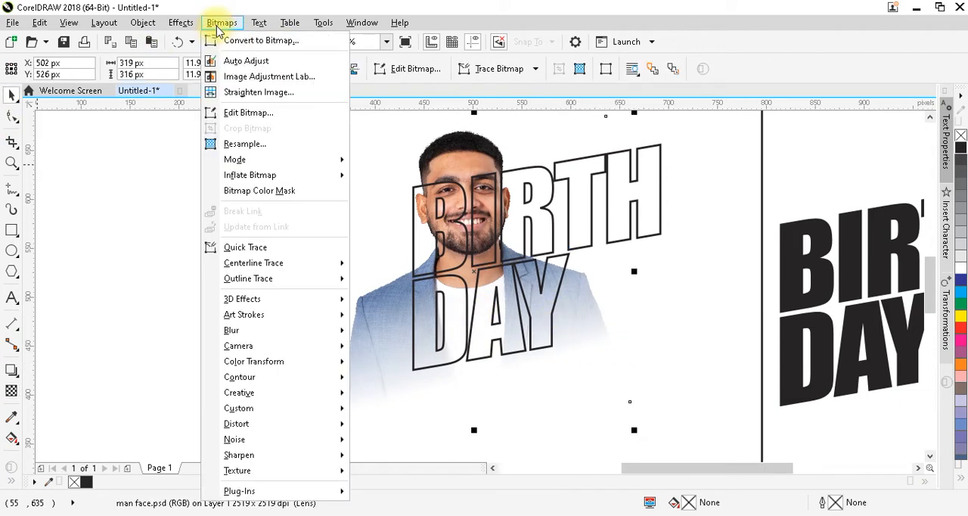
left_click(231, 37)
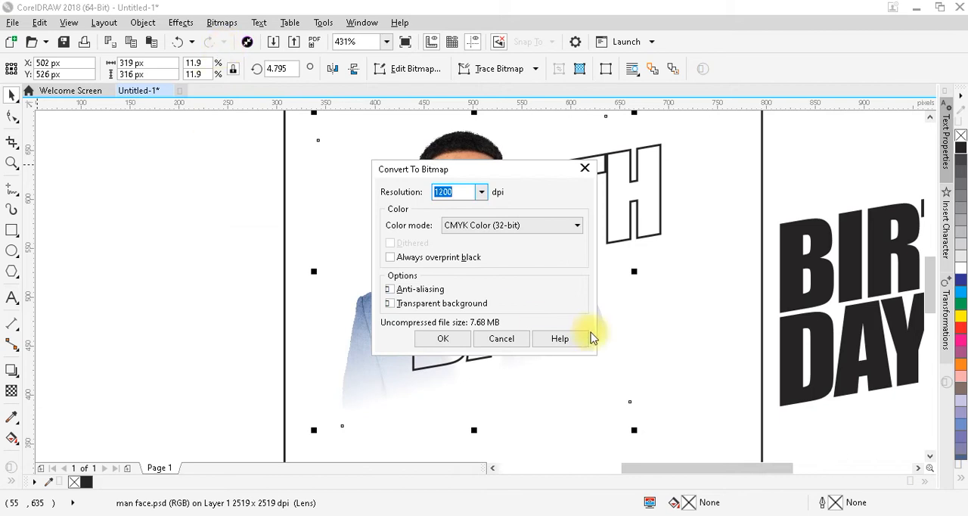
type("300")
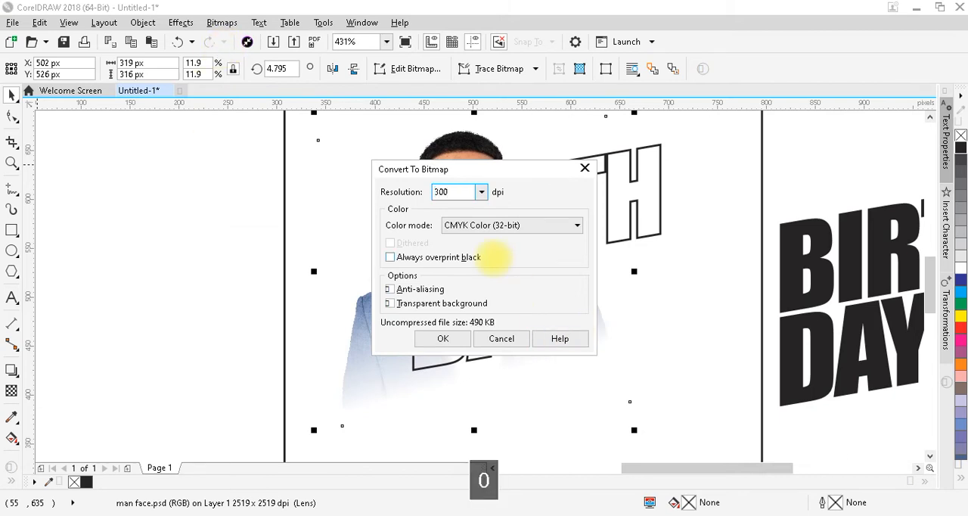
left_click(445, 337)
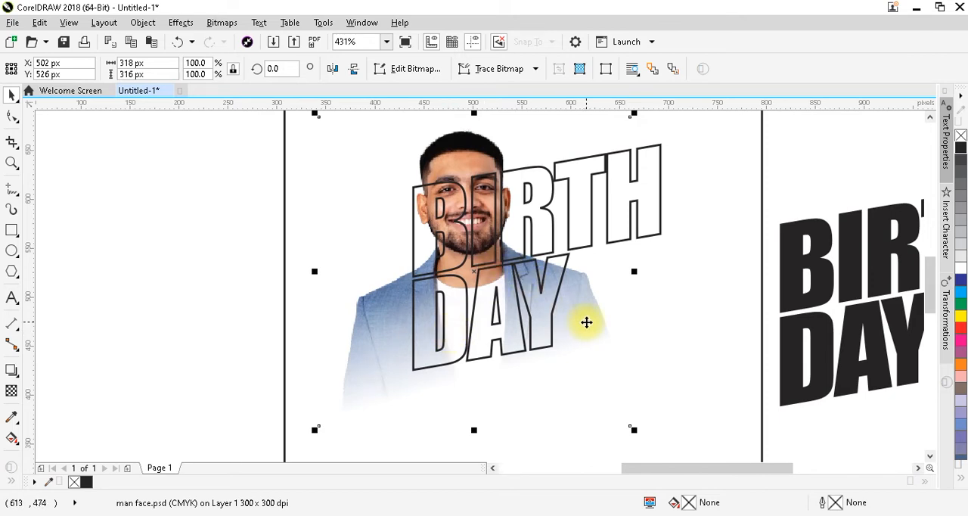
key("KP_Add")
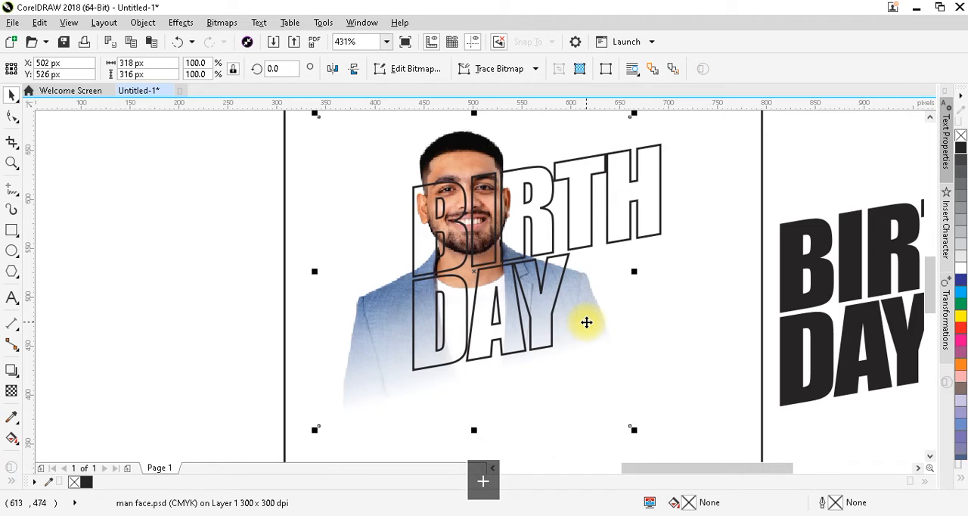
left_click(210, 272)
left_click(608, 327)
left_click_drag(607, 327, 553, 328)
key("ctrl+z")
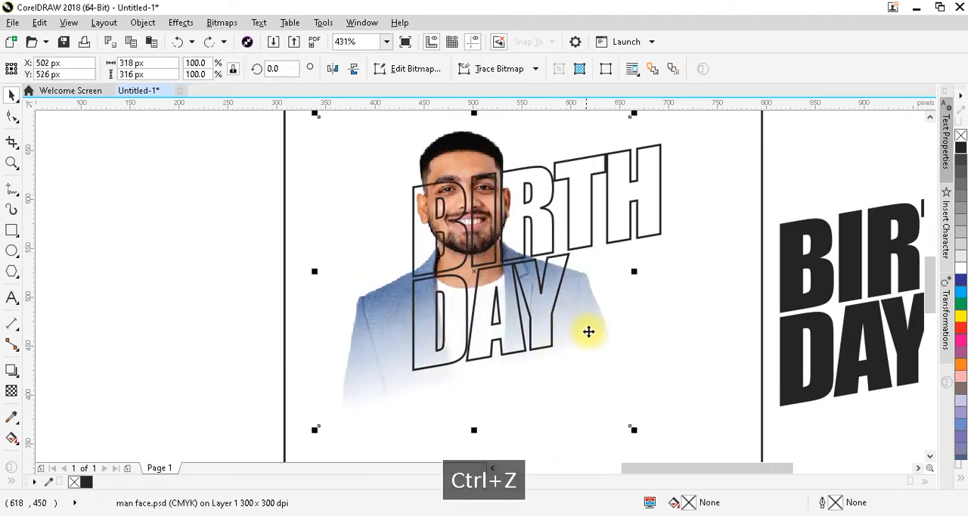
Duplicate the photo in place and PowerClip one copy inside the outlined BIRTH DAY curves
key("KP_Add")
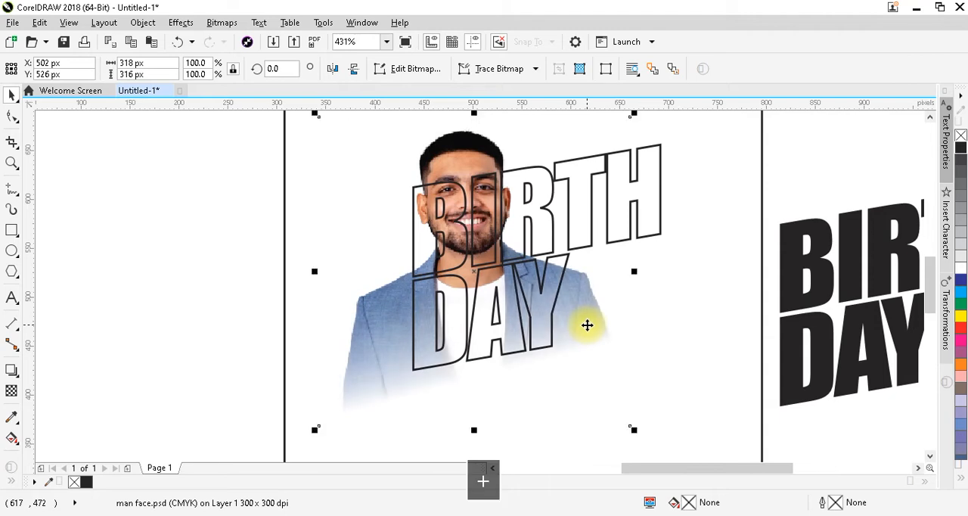
right_click(587, 325)
left_click(628, 106)
left_click(607, 161)
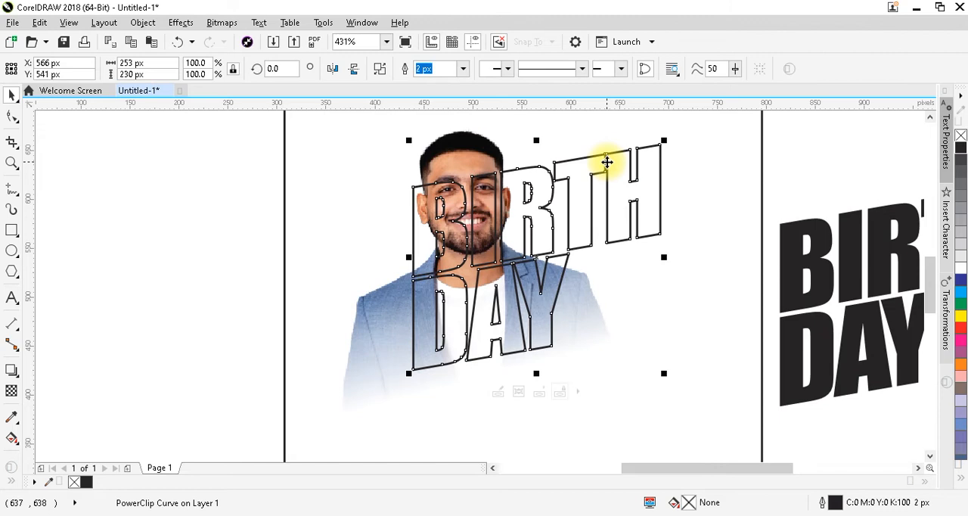
left_click(262, 267)
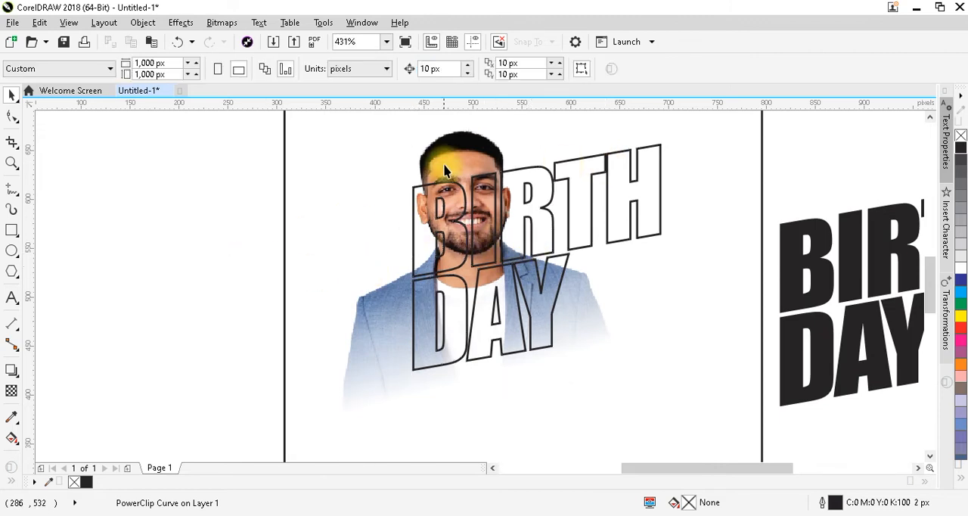
Crop the remaining photo by its corner nodes, fitting the lower corners to DAY's bottom edge and the upper corners closely around the head
left_click(452, 157)
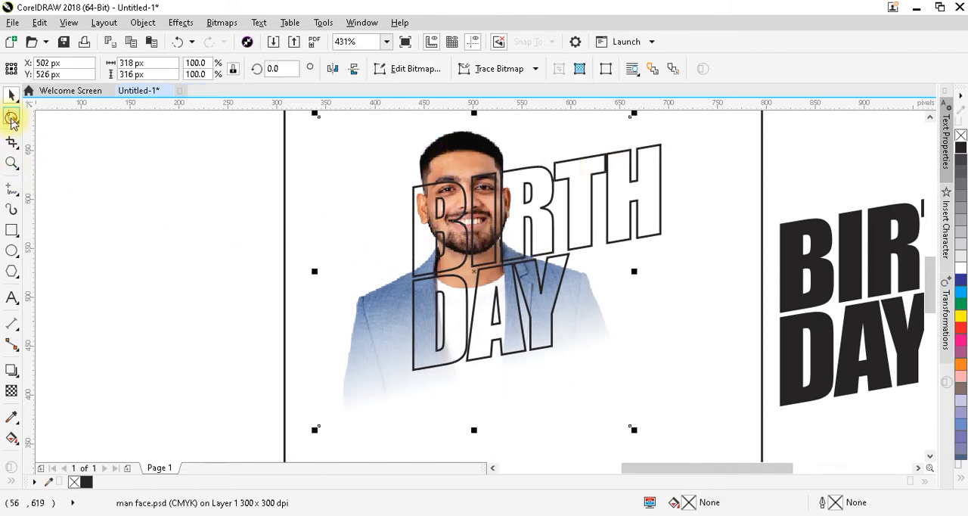
left_click(12, 117)
left_click_drag(318, 428, 413, 371)
left_click_drag(628, 427, 553, 347)
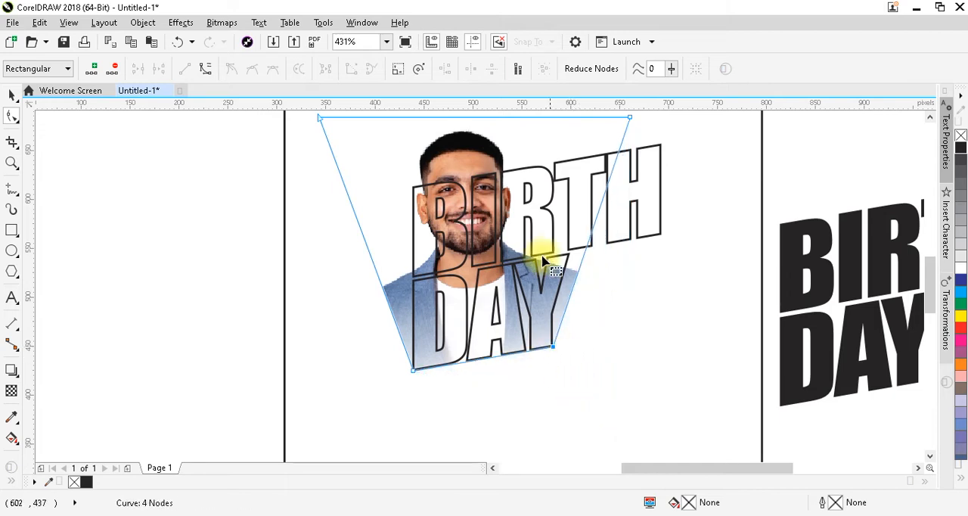
left_click_drag(628, 117, 502, 121)
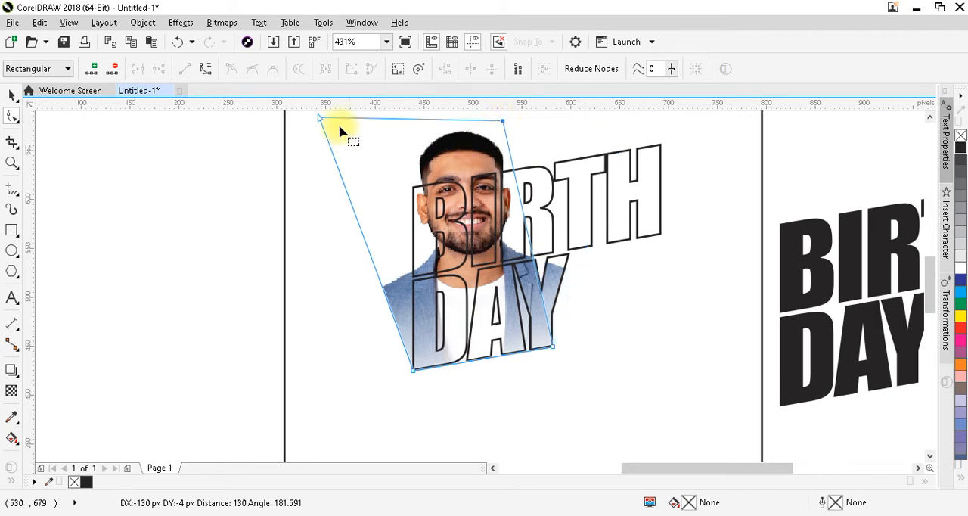
left_click_drag(319, 121, 411, 130)
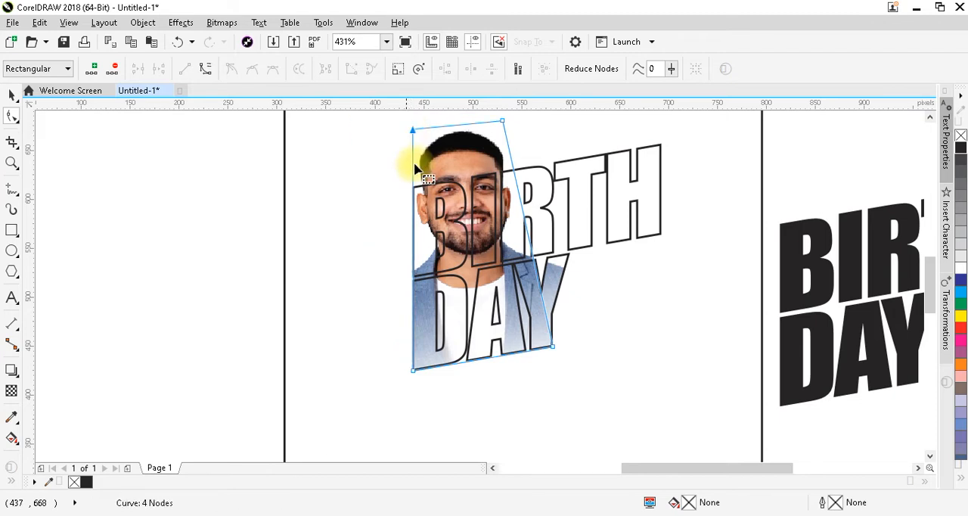
key("ctrl+space")
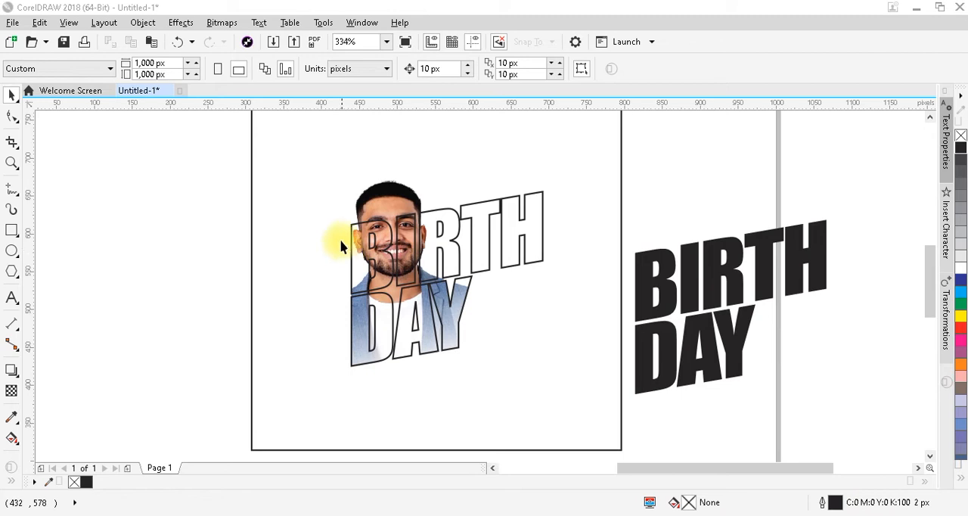
key("F2")
key("F2")
left_click_drag(245, 151, 649, 410)
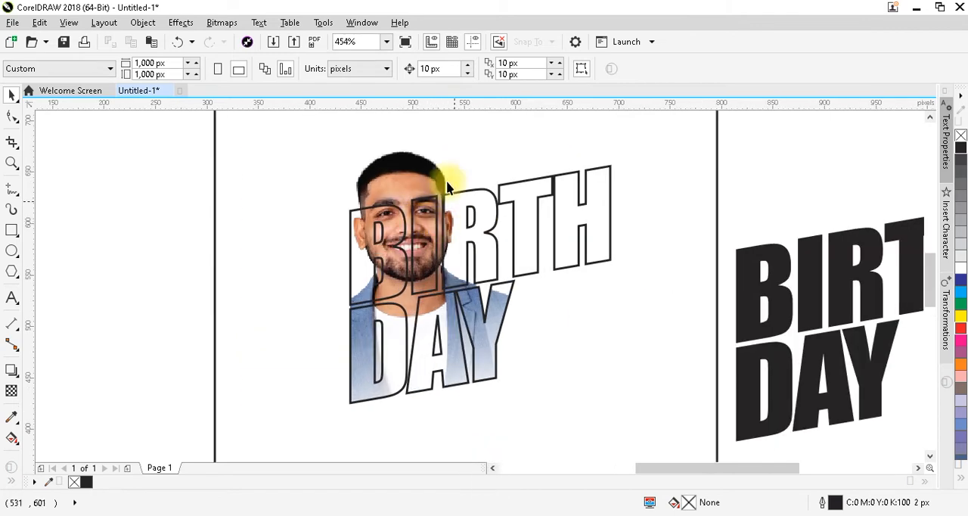
left_click(410, 180)
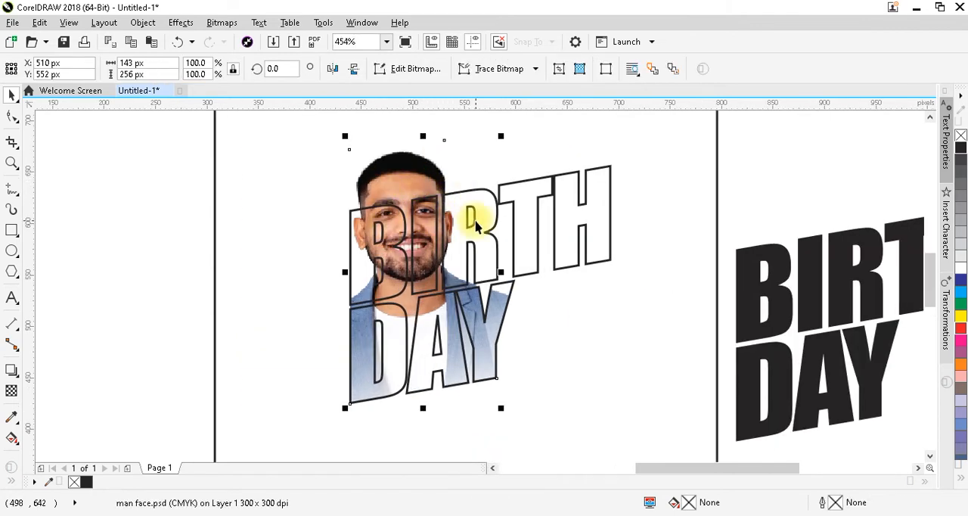
key("F4")
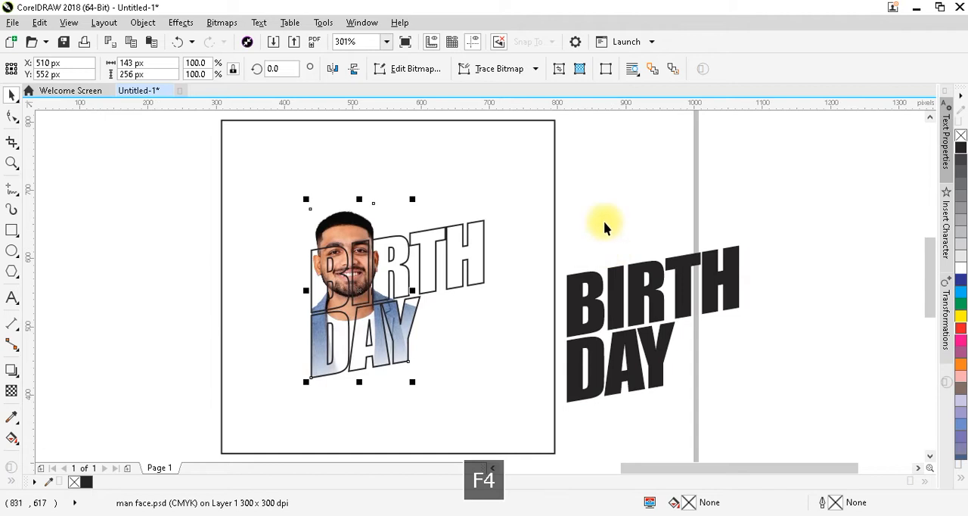
Fill the square with a black-to-white linear fountain fill running diagonally from its centre toward the lower right
left_click(426, 255)
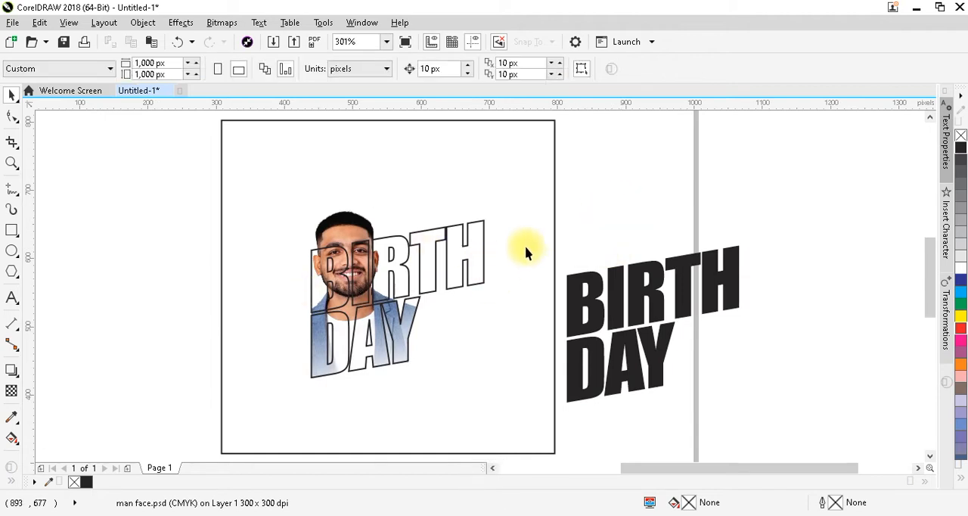
left_click(556, 208)
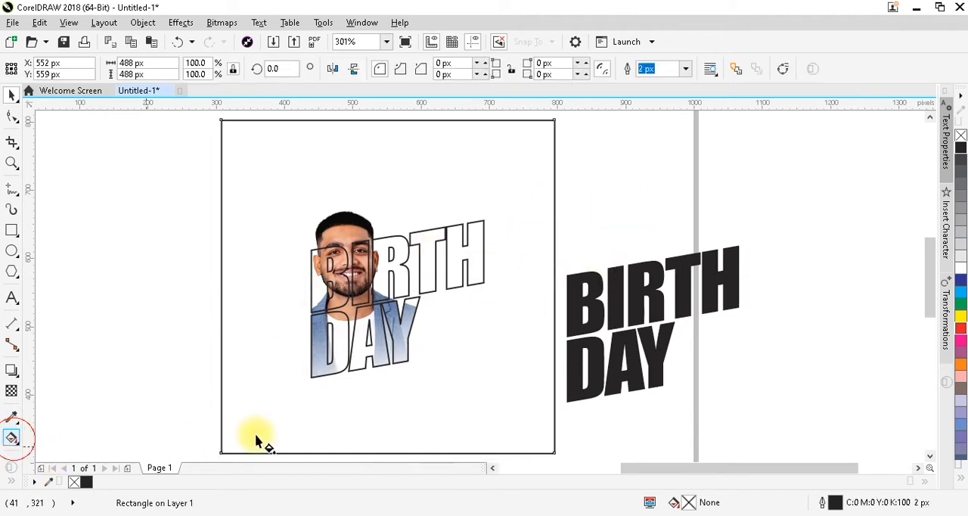
left_click_drag(392, 263, 479, 423)
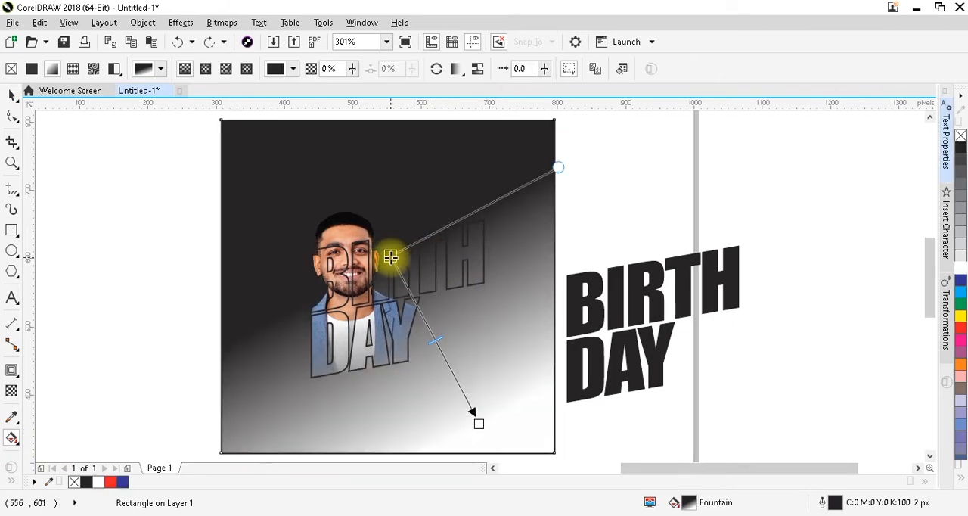
Change the square's fountain fill to elliptical, with its white centre just to the right of the face
left_click(390, 257)
left_click(422, 247)
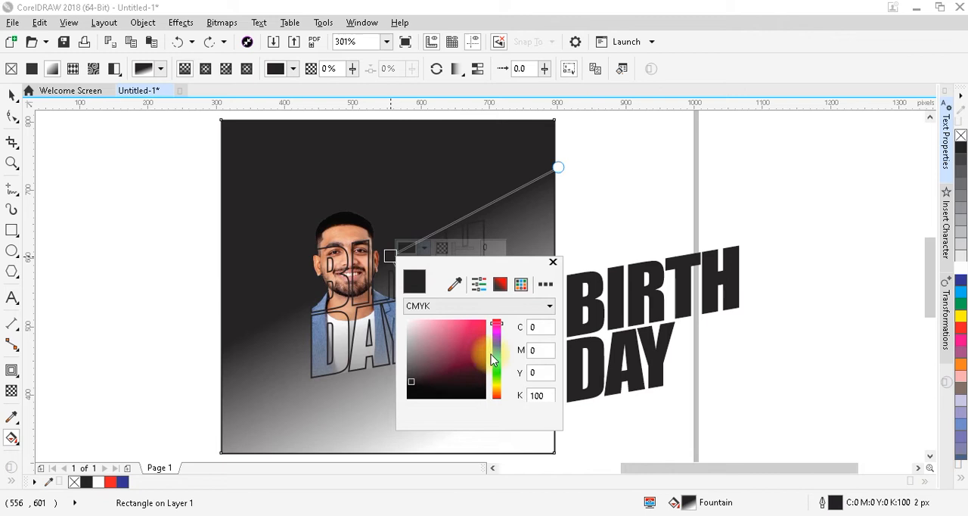
left_click(204, 73)
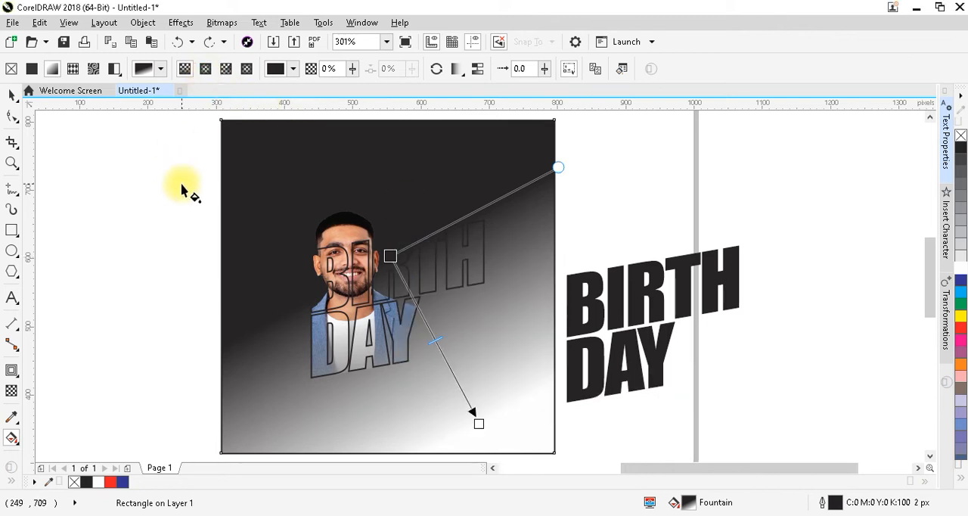
left_click(206, 70)
left_click_drag(434, 340, 392, 276)
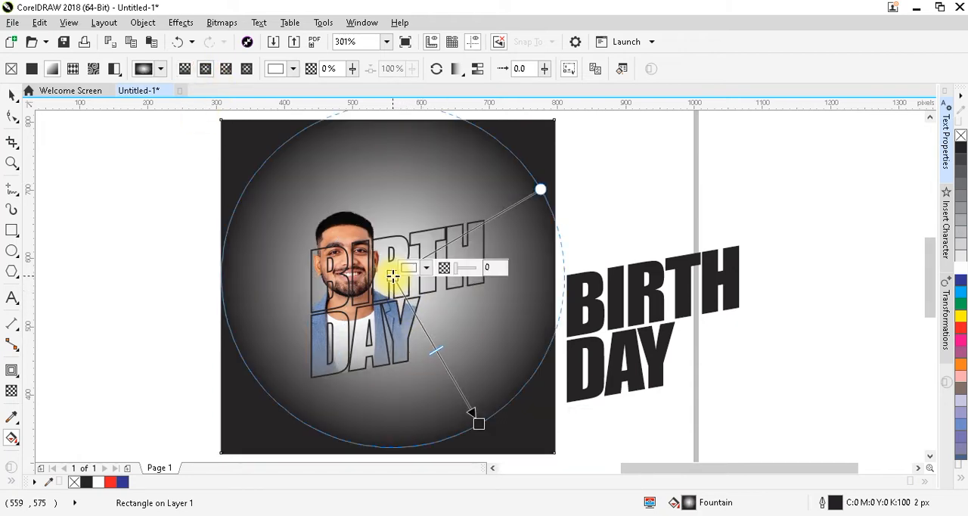
Set the fountain fill's centre colour to C0 M100 Y100 K0
left_click(427, 270)
left_click(543, 370)
type("100")
key("Tab")
type("100")
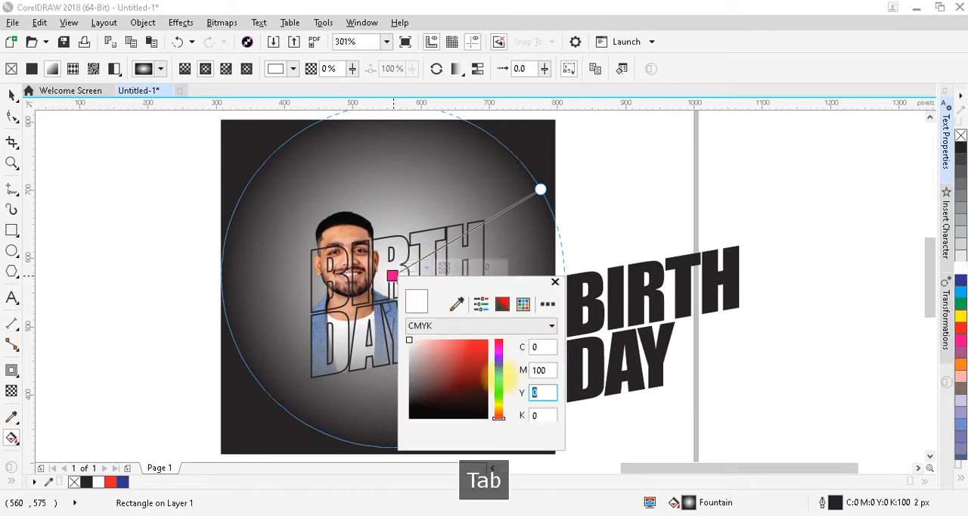
key("Tab")
key("Tab")
key("Return")
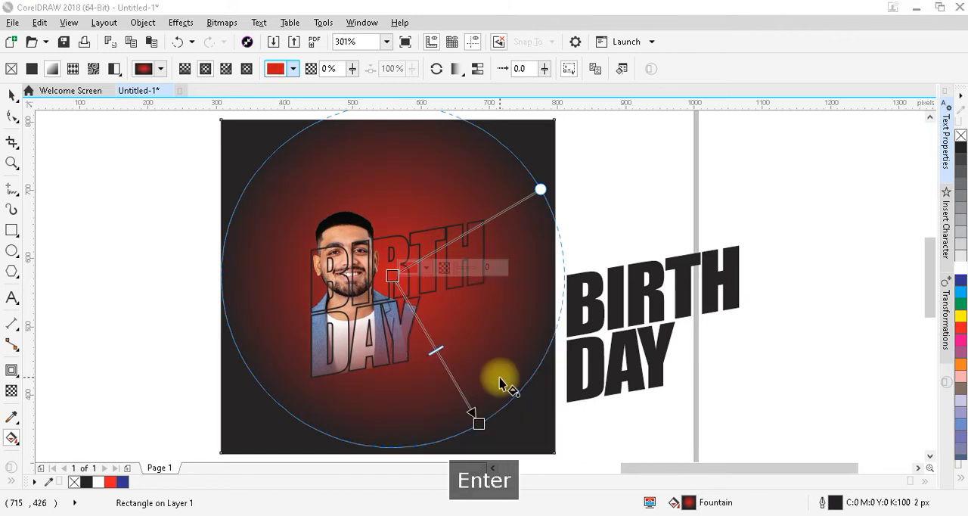
Set the fountain fill's outer colour to C0 M100 Y100 K60
left_click(478, 422)
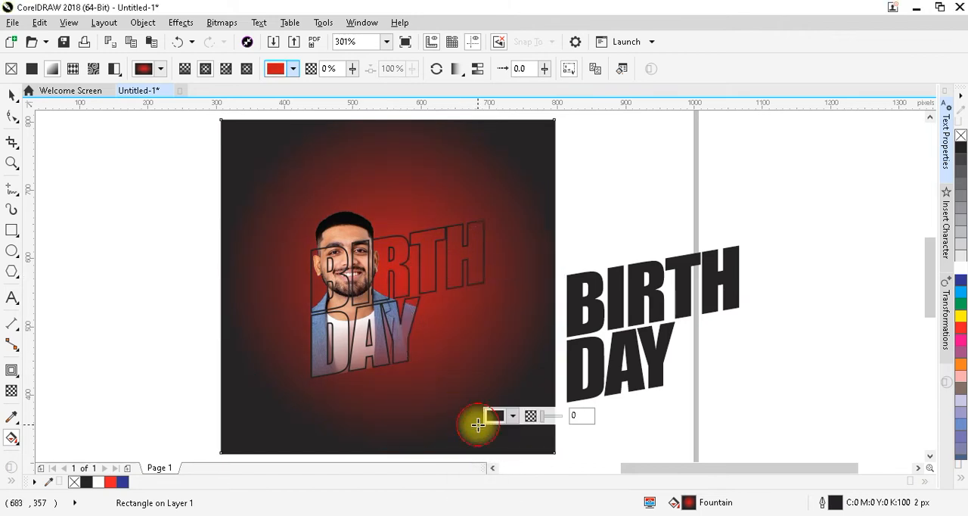
left_click(512, 418)
double_click(632, 326)
type("100")
key("Tab")
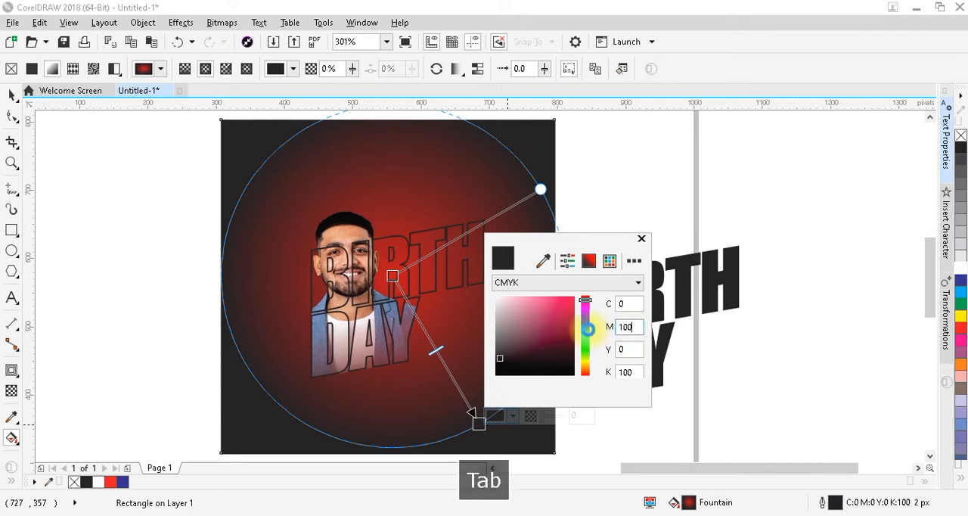
type("00")
key("Tab")
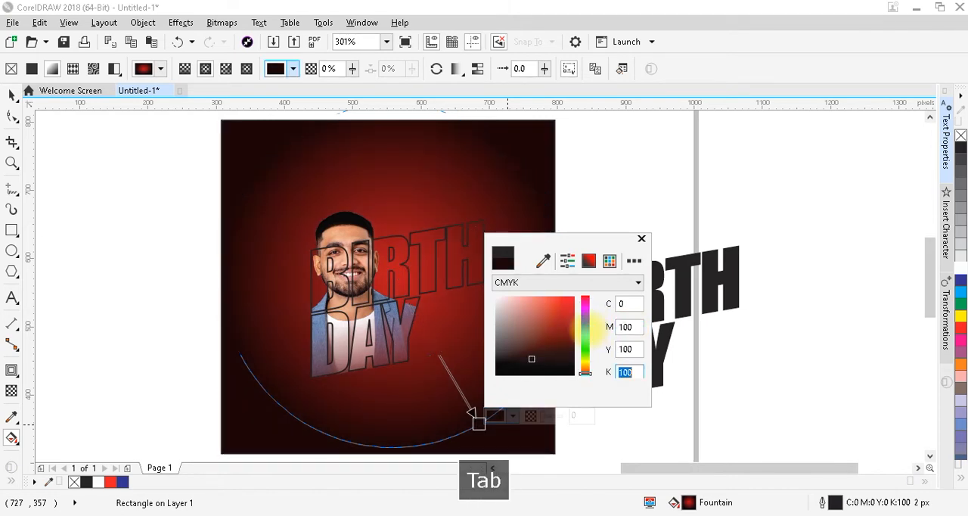
type("60")
key("Tab")
key("Return")
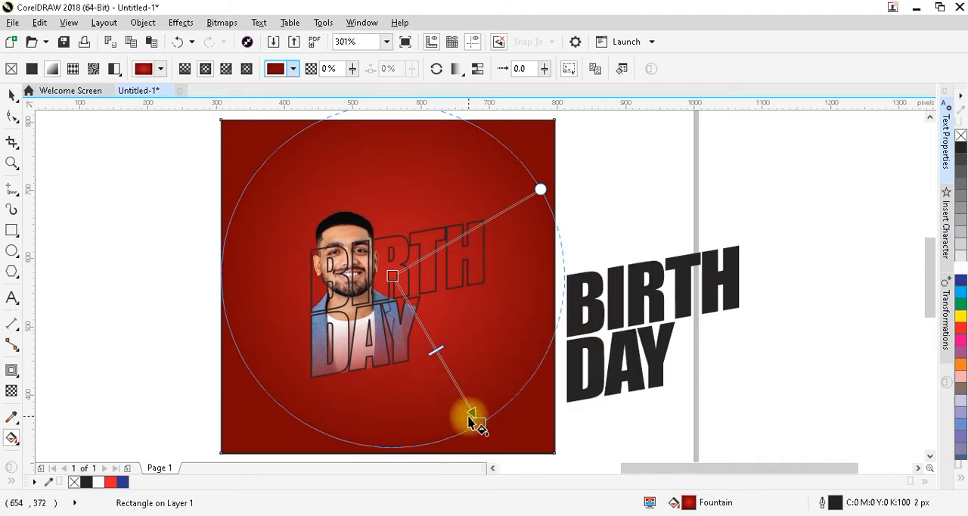
Darken the fountain fill's outer colour by setting its black value to 80
left_click(480, 422)
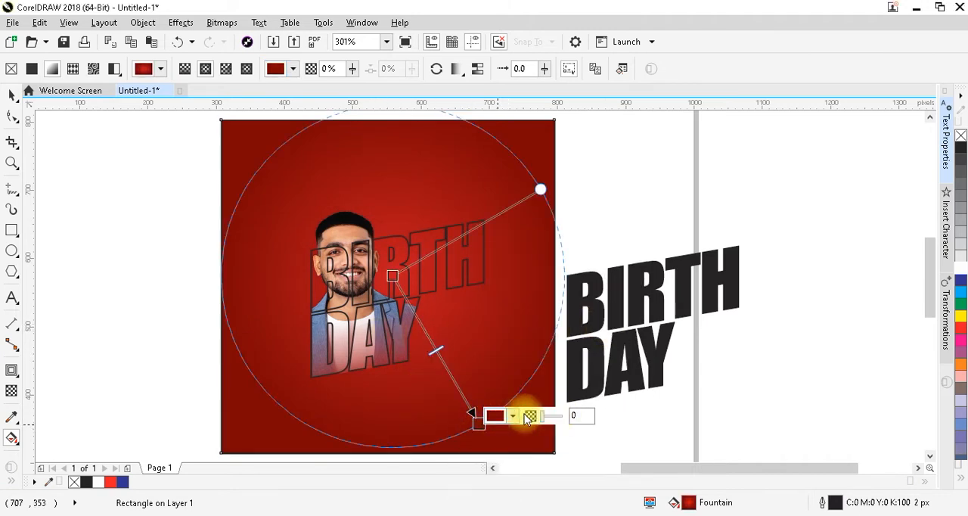
left_click(518, 417)
left_click(625, 371)
type("80")
key("Return")
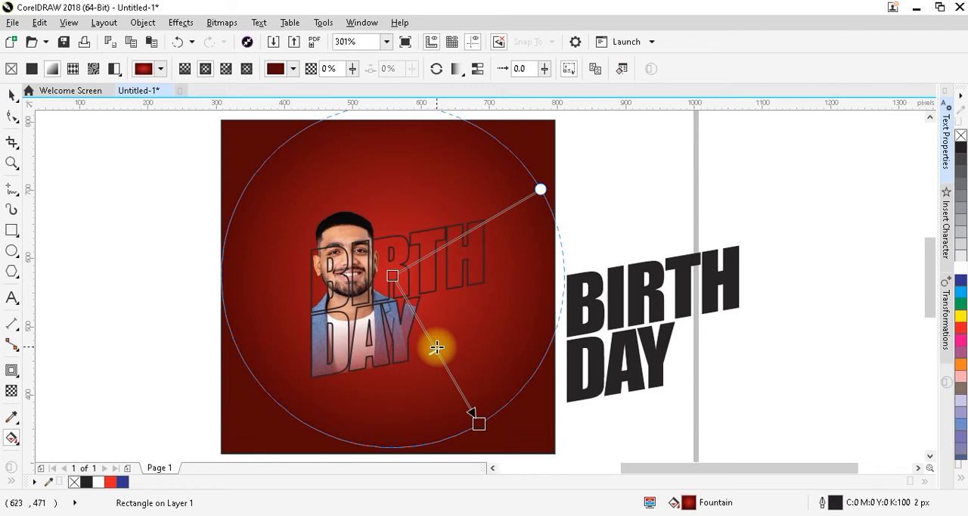
Shift the fountain fill's midpoint outward and extend its end node toward the square's lower-right corner
left_click_drag(437, 349, 448, 367)
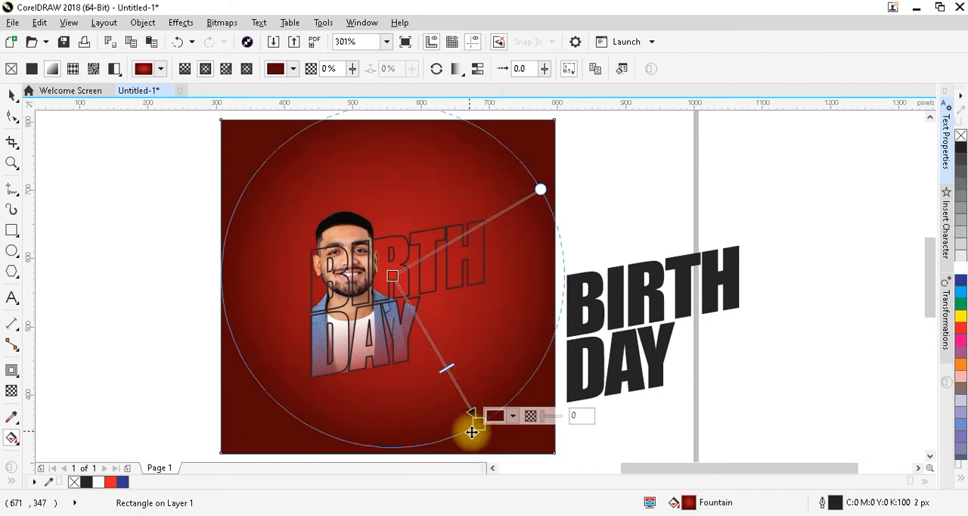
left_click_drag(480, 428, 513, 437)
key("ctrl+space")
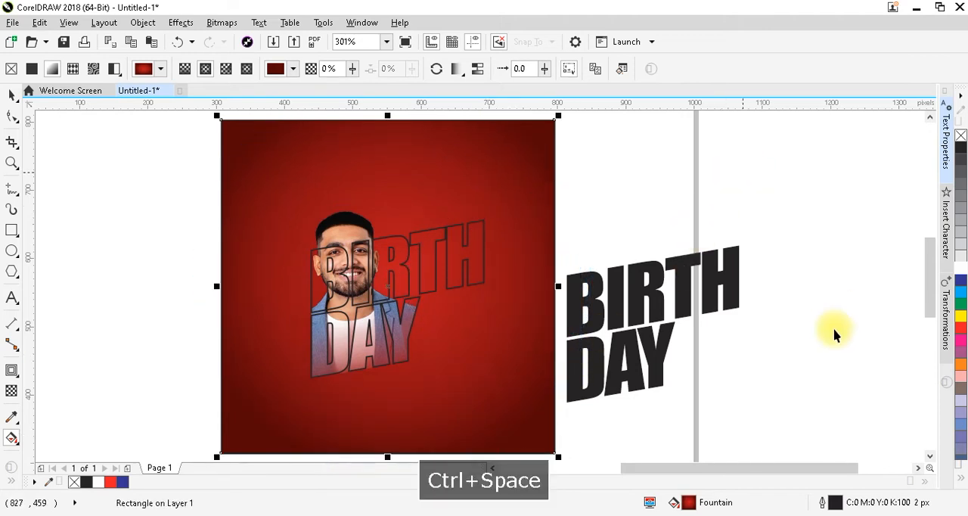
left_click(835, 335)
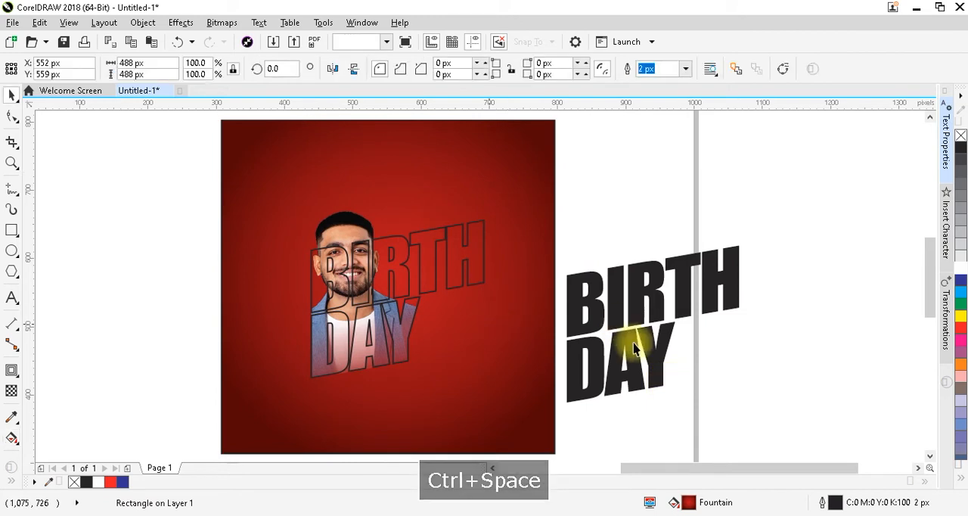
Fill the PowerClipped BIRTH DAY lettering on the square with white and set its outline width to 1 px
left_click(485, 261)
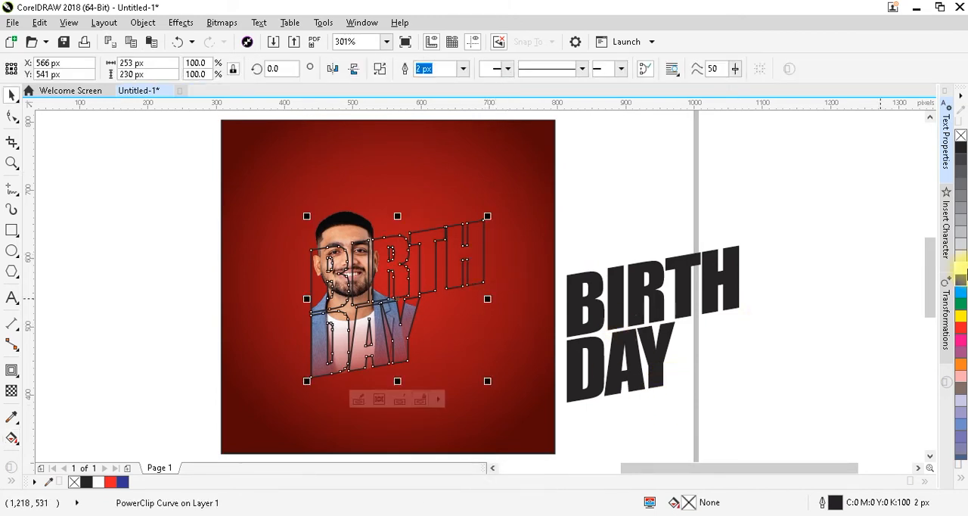
left_click(960, 268)
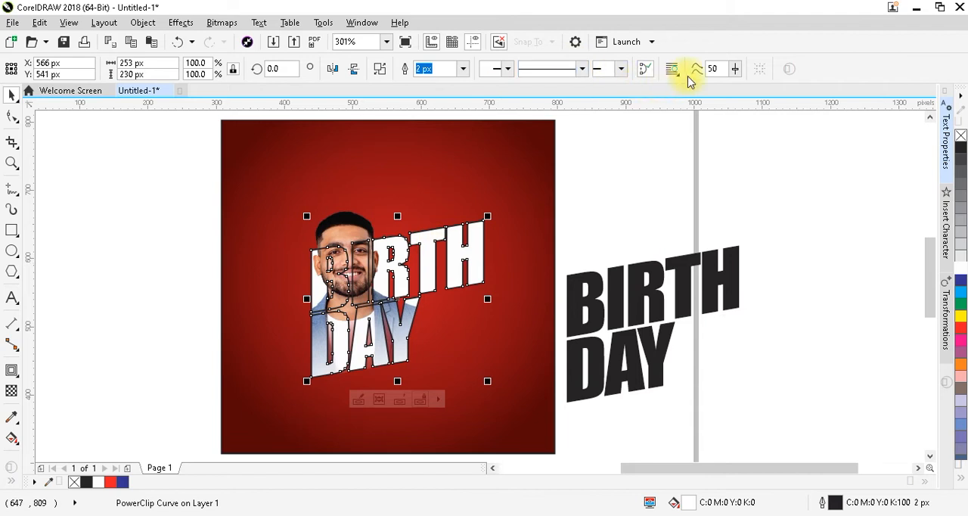
left_click(424, 69)
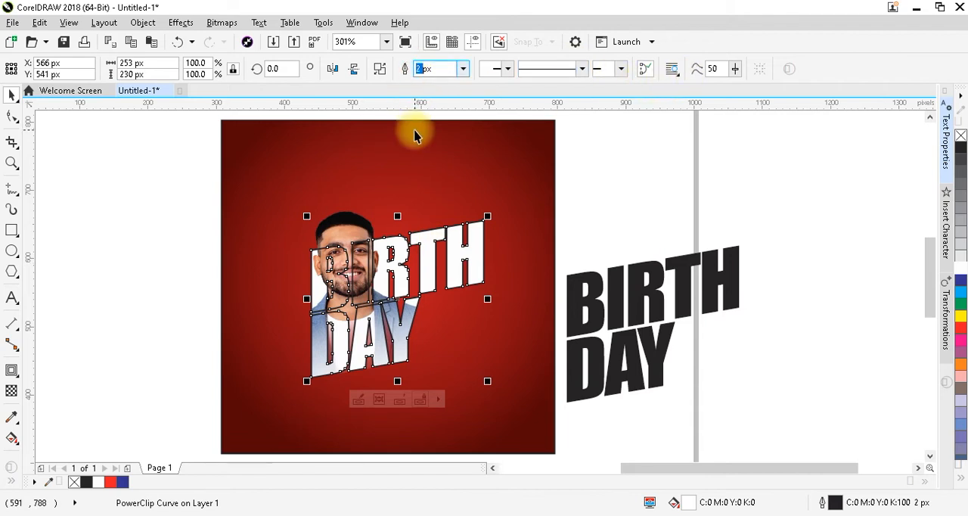
type("1")
key("Return")
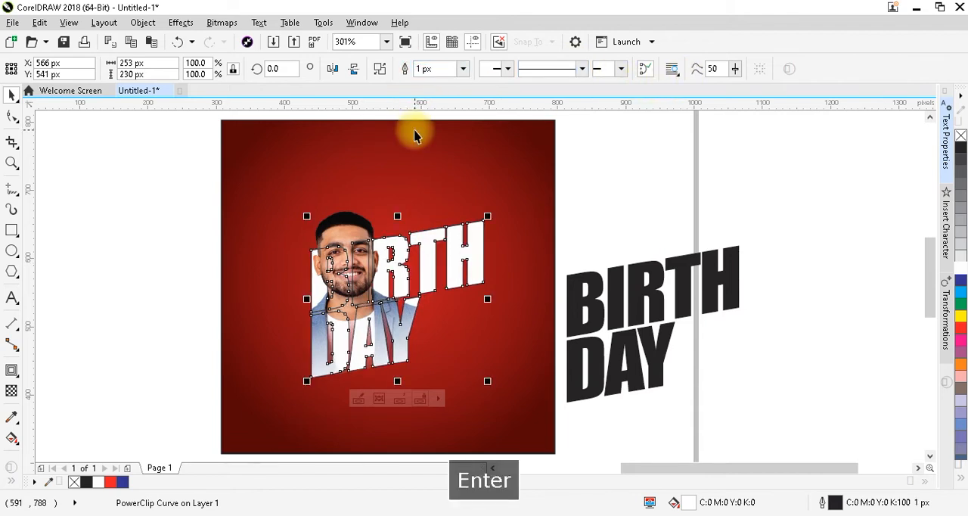
Add a one-step outside contour with a 2 px offset to the white BIRTH DAY lettering
left_click(11, 370)
left_click(356, 69)
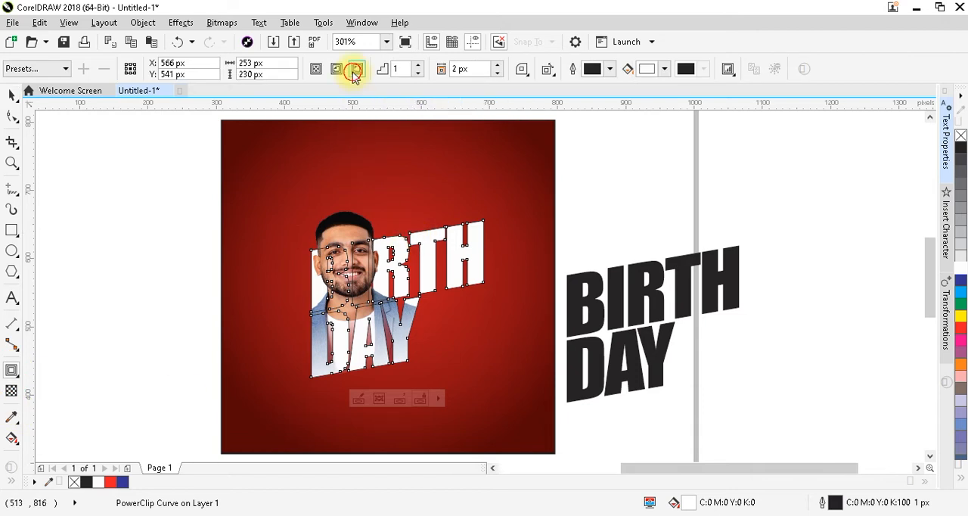
left_click(469, 68)
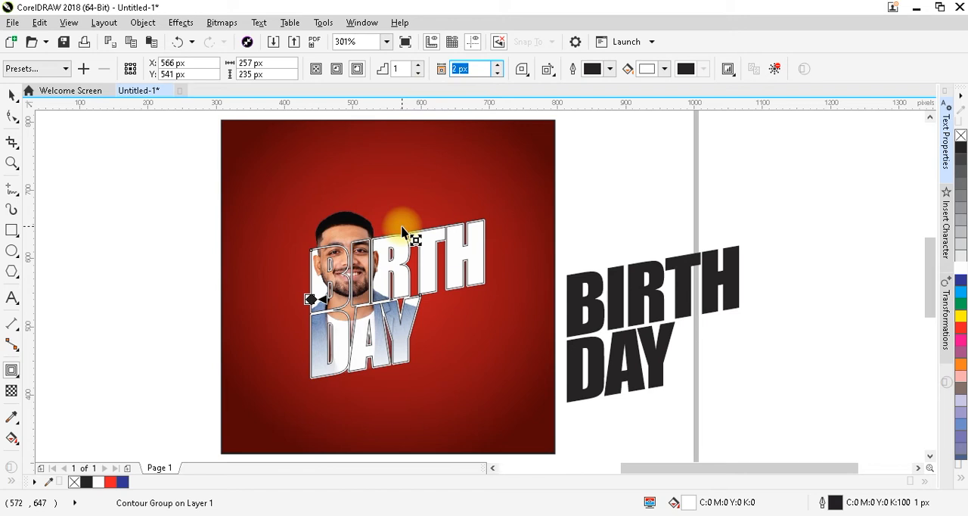
key("Return")
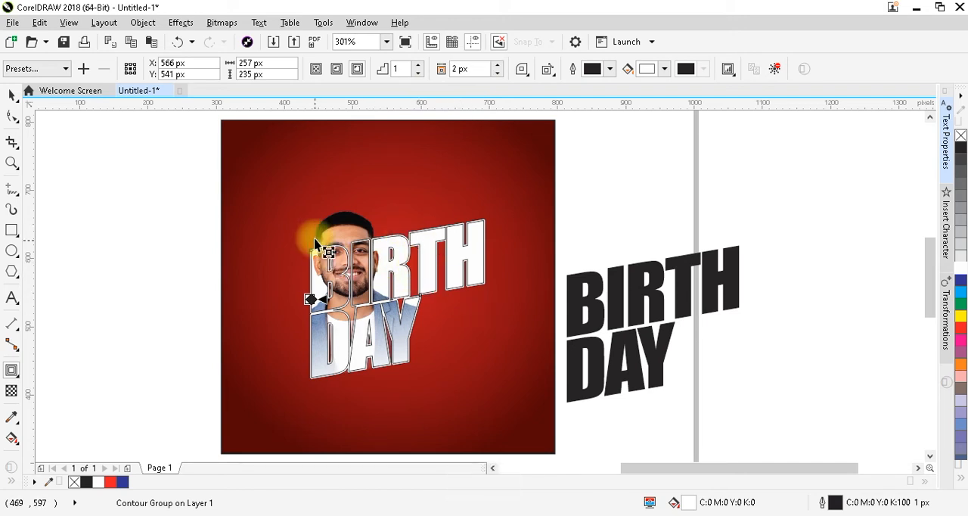
key("ctrl+space")
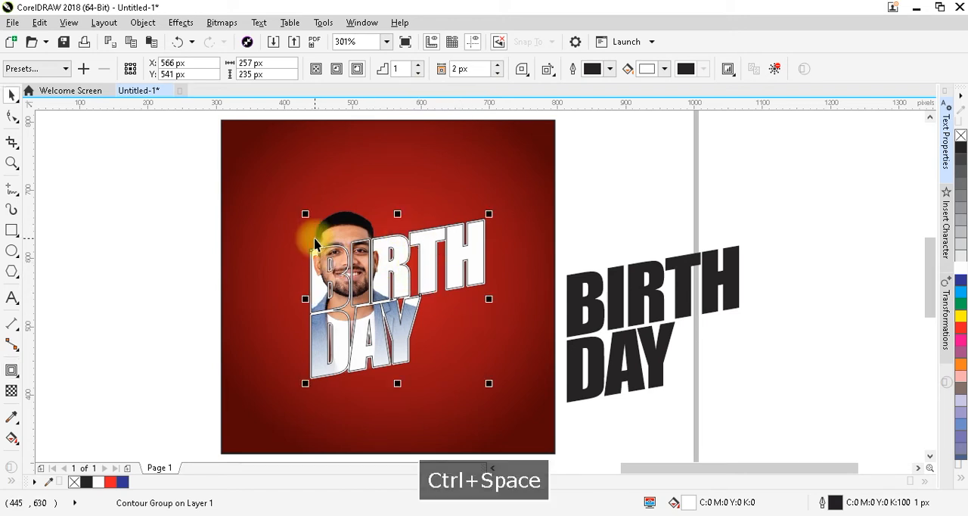
Break the BIRTH DAY contour group apart so the contour becomes a separate curve
left_click(143, 23)
left_click(279, 267)
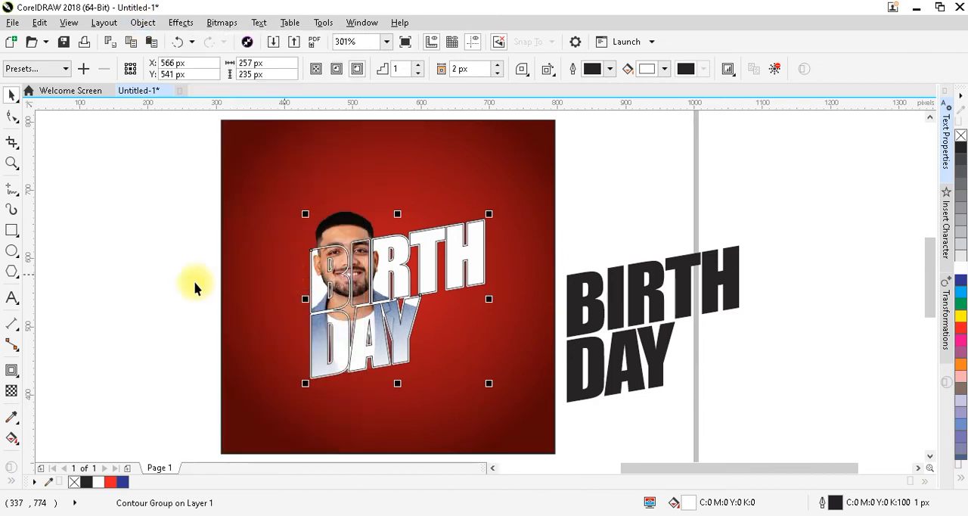
key("Escape")
left_click(430, 250)
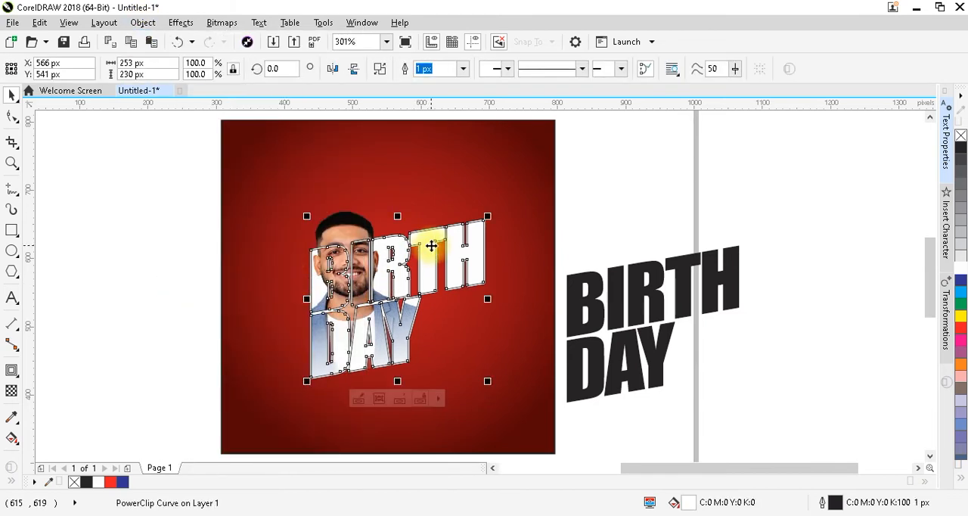
left_click(431, 246, "alt+shift")
left_click(506, 225)
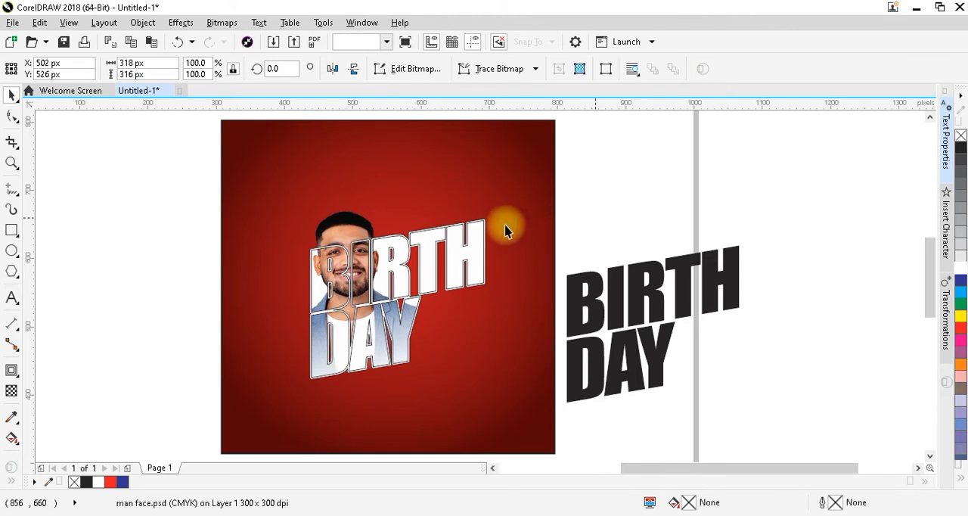
Remove the outline from the white contour curve around the BIRTH DAY lettering
left_click(474, 233)
left_click(476, 230, "alt+shift")
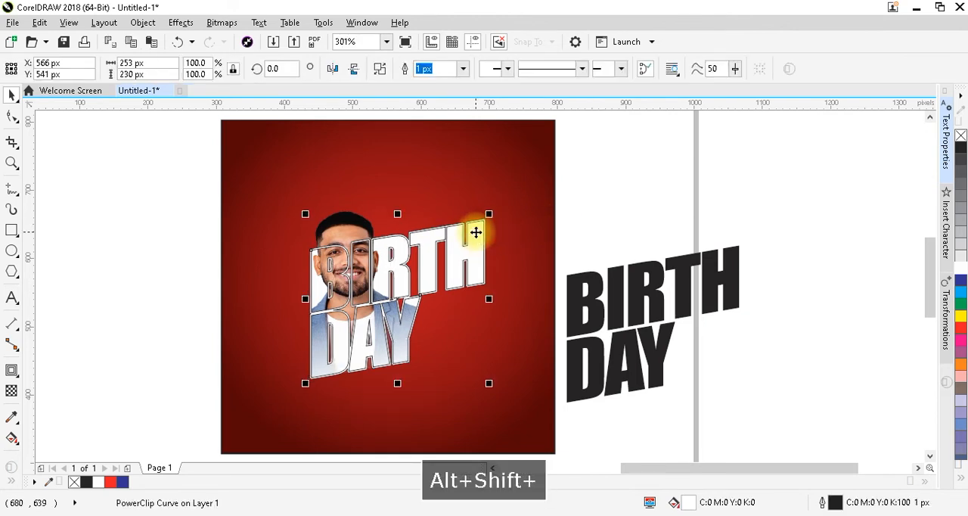
key("F2")
left_click_drag(563, 195, 421, 259)
left_click(415, 244)
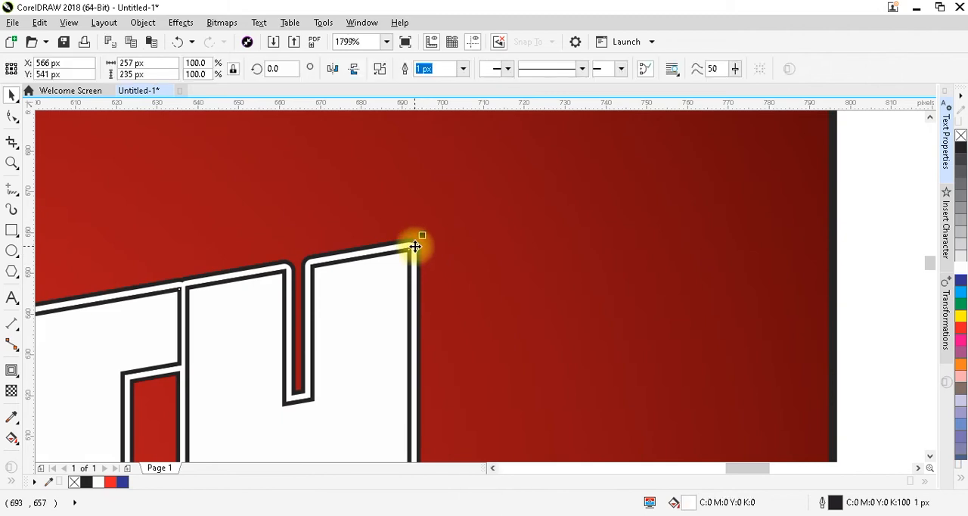
right_click(960, 138)
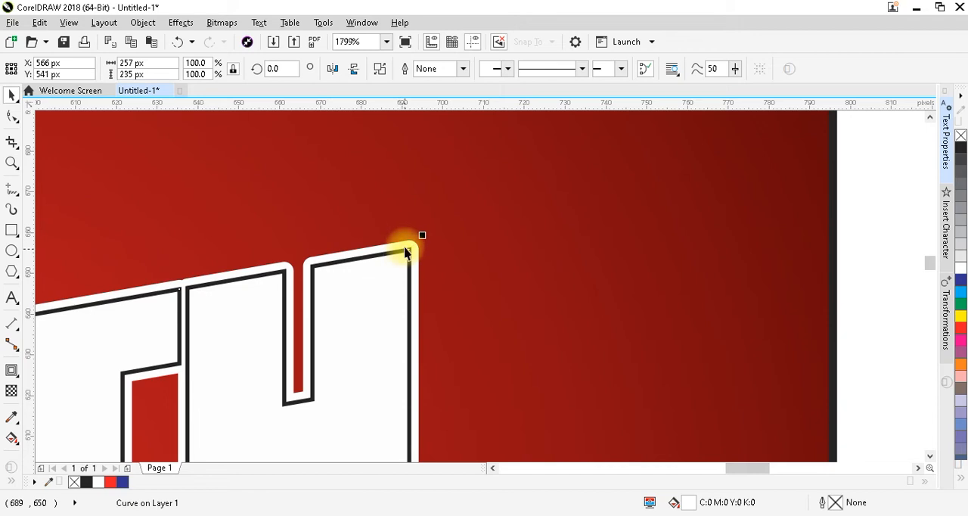
left_click(9, 372)
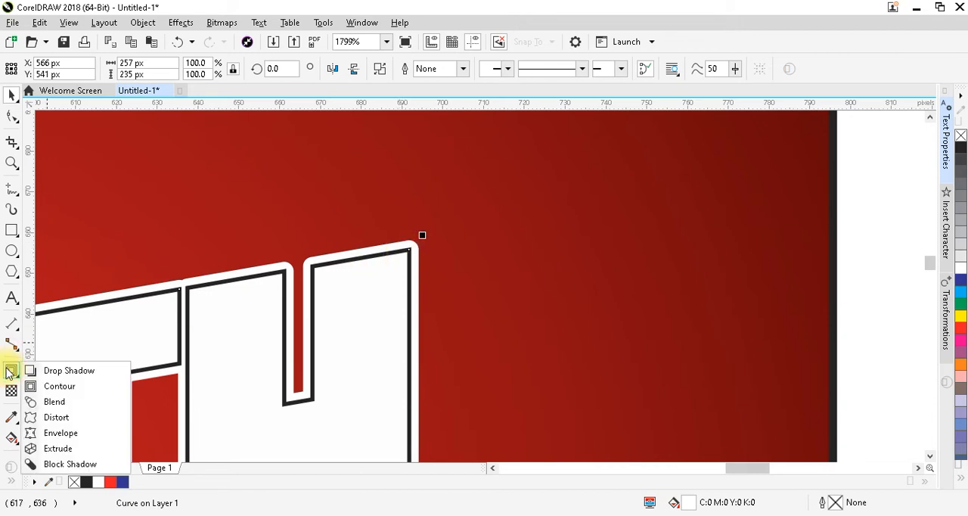
left_click(72, 376)
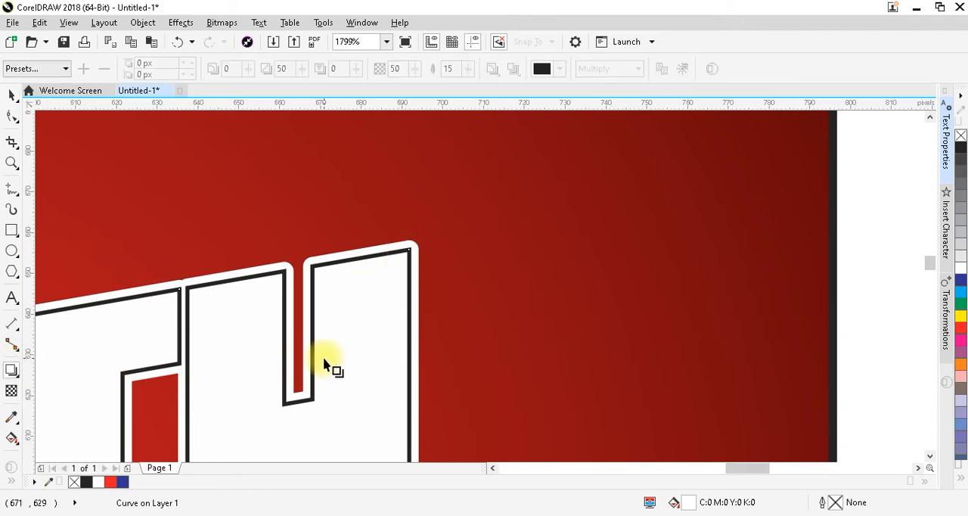
key("F4")
key("ctrl+space")
left_click_drag(402, 304, 419, 301)
key("ctrl+z")
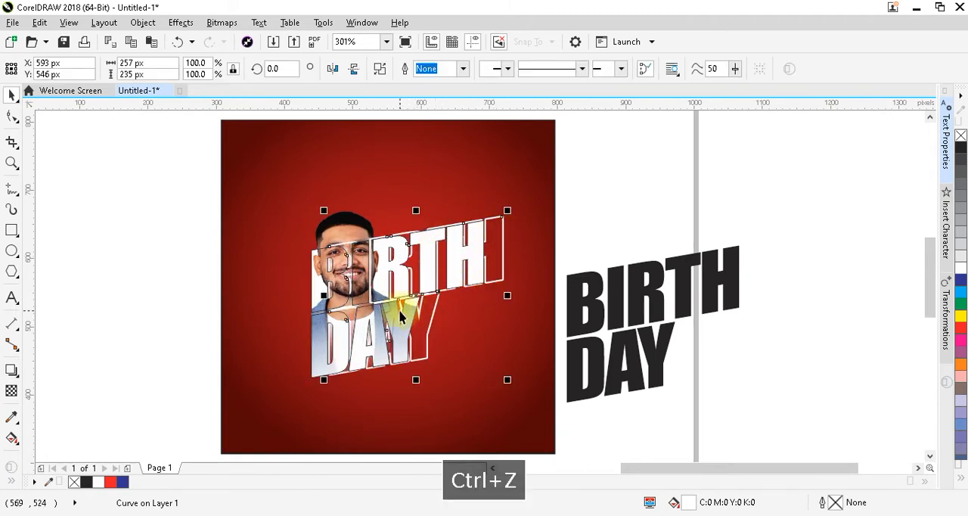
Apply a zero-offset black Multiply drop shadow to the white contour curve, with feathering 3 and opacity 80
key("F2")
left_click_drag(276, 213, 605, 401)
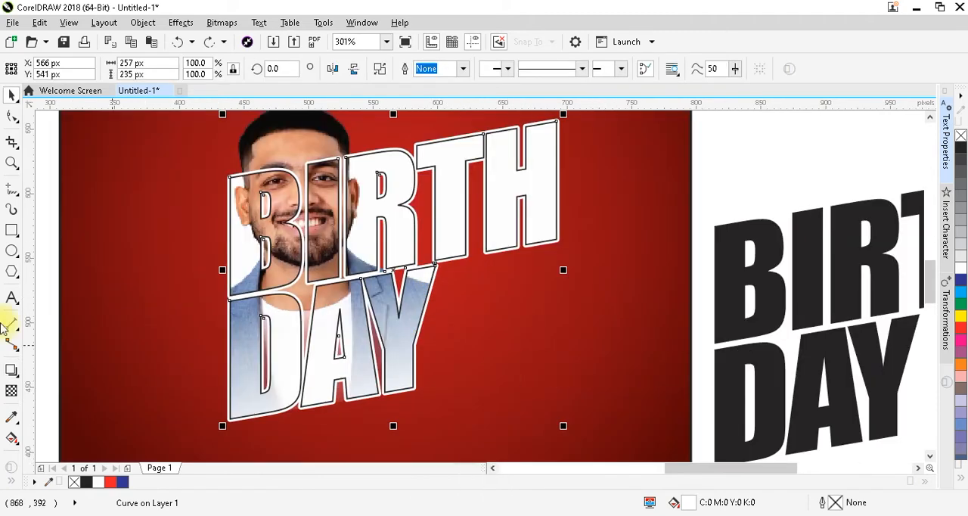
left_click(12, 367)
left_click_drag(394, 270, 471, 302)
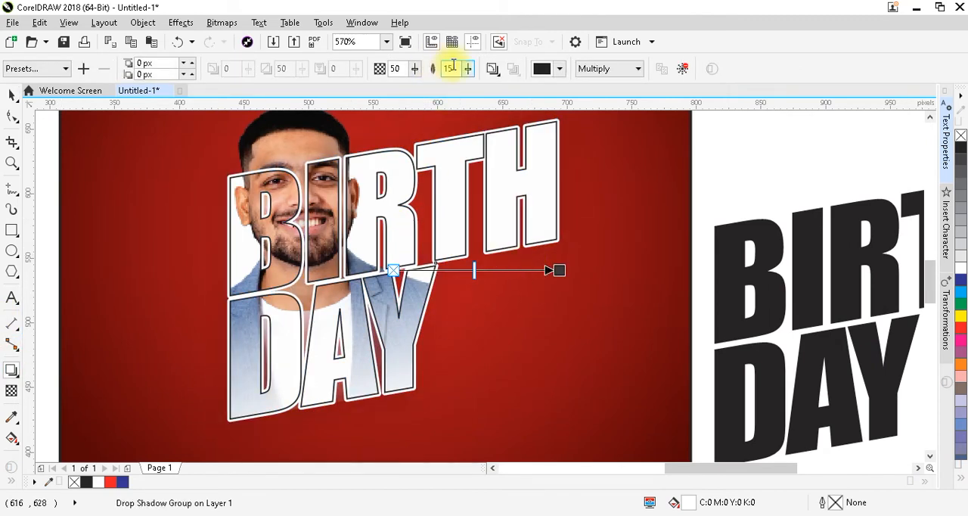
type("3")
key("Tab")
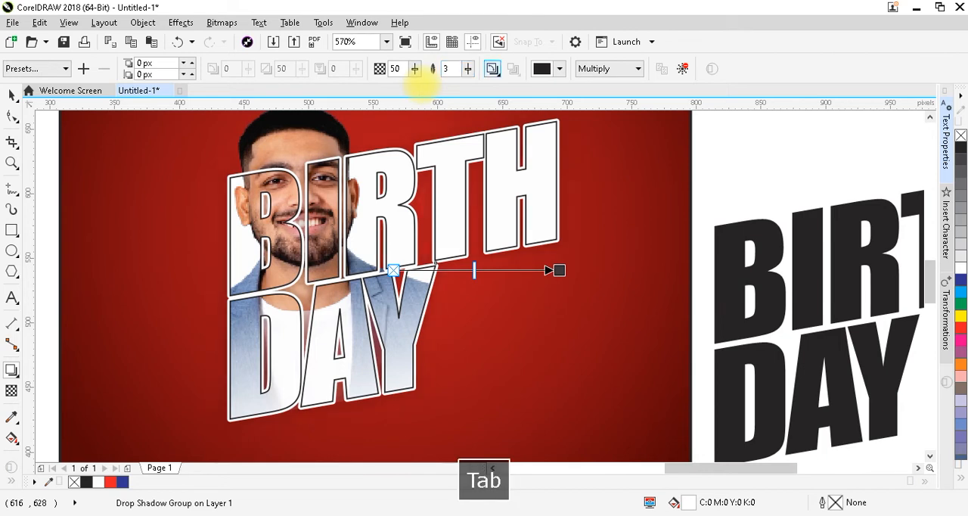
left_click_drag(475, 270, 521, 270)
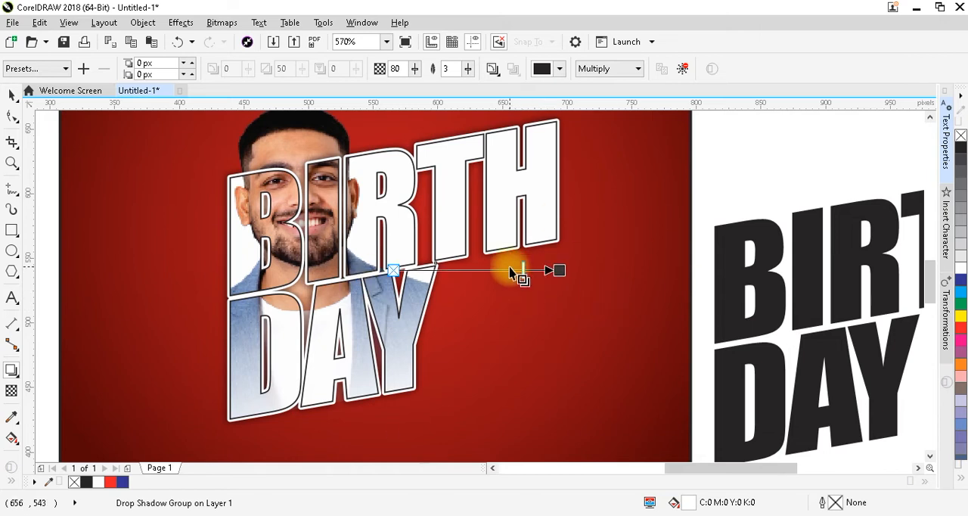
Break the drop shadow apart from the white contour curve so it becomes a separate object
key("ctrl+space")
key("ctrl+k")
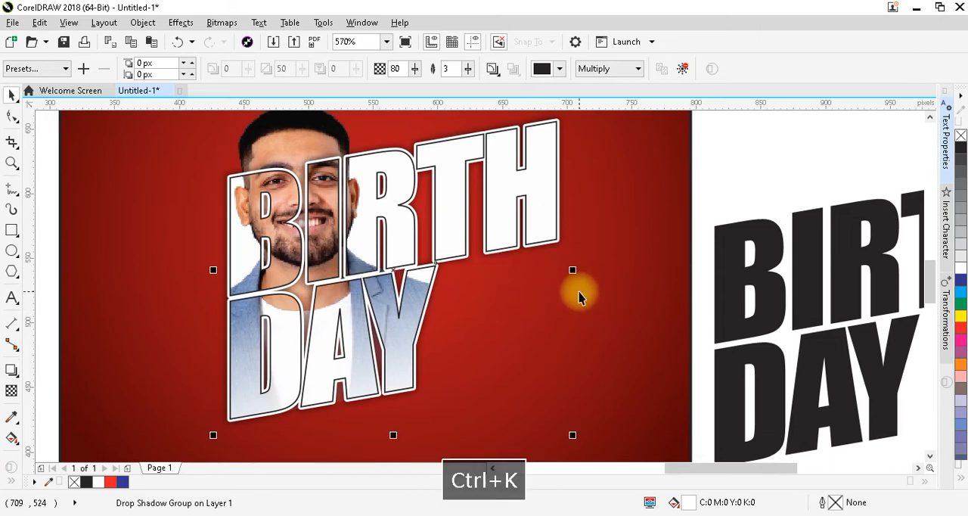
left_click(559, 302)
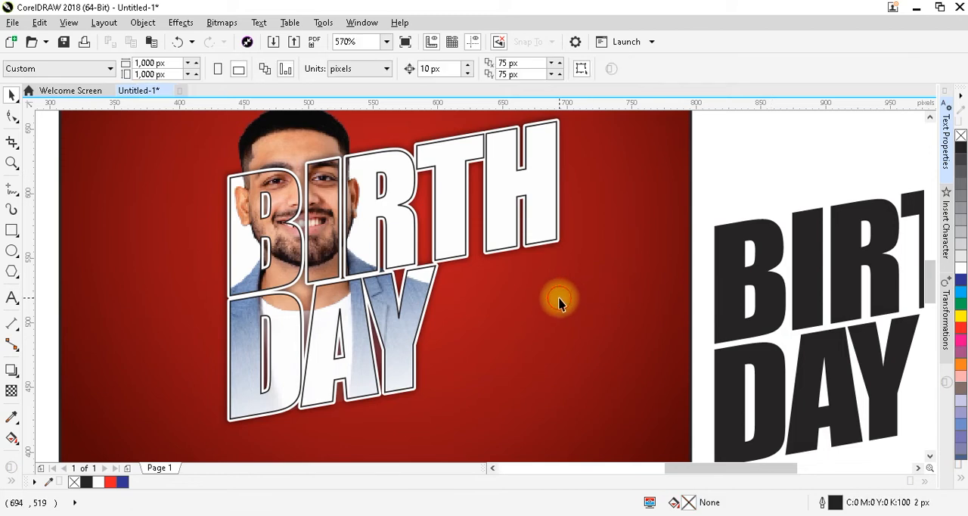
PowerClip the separated shadow inside the BIRTH DAY lettering that holds the man's photo
left_click(546, 301)
right_click(534, 300)
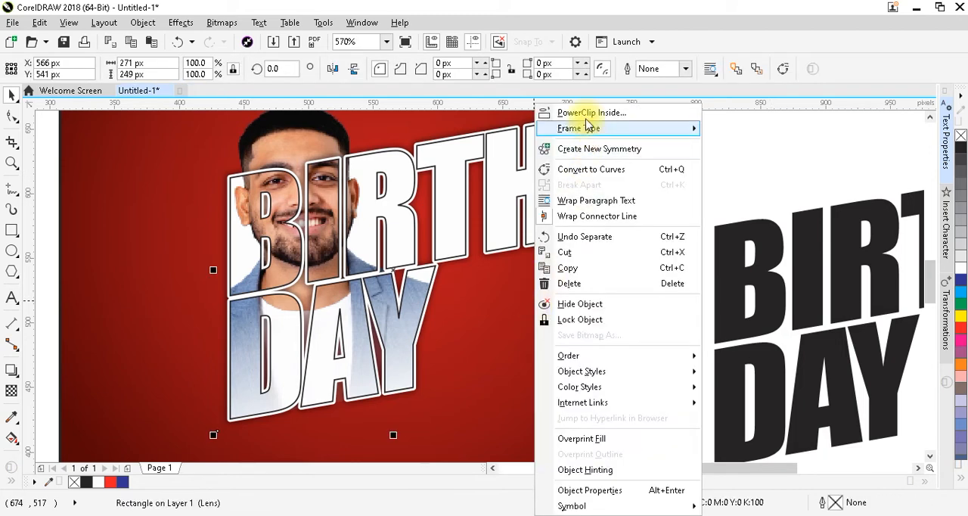
left_click(586, 114)
left_click(537, 198)
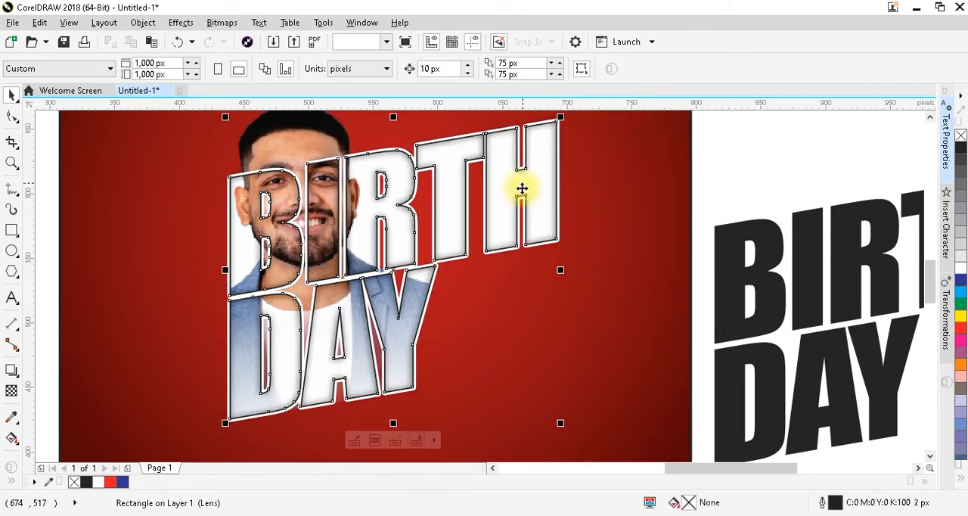
left_click(724, 150)
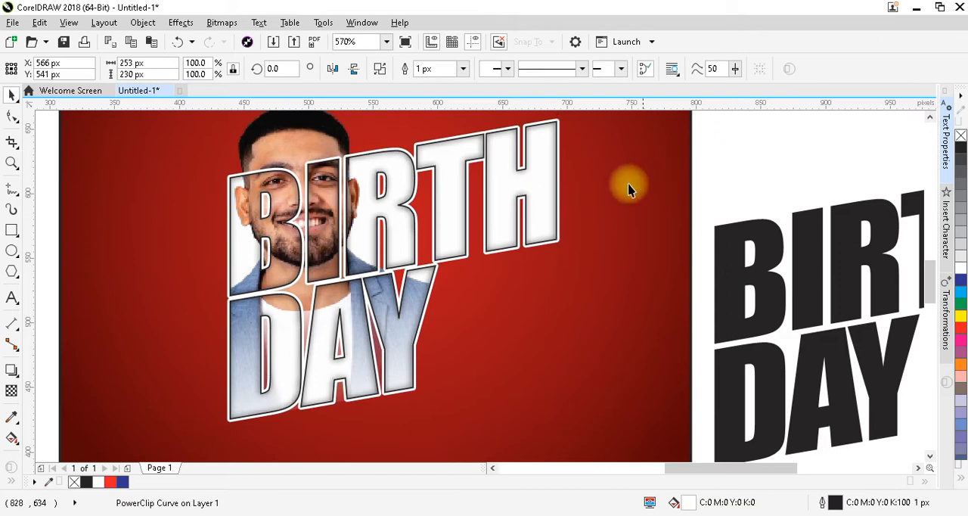
Delete the white contour curve around the BIRTH DAY lettering
left_click(560, 184)
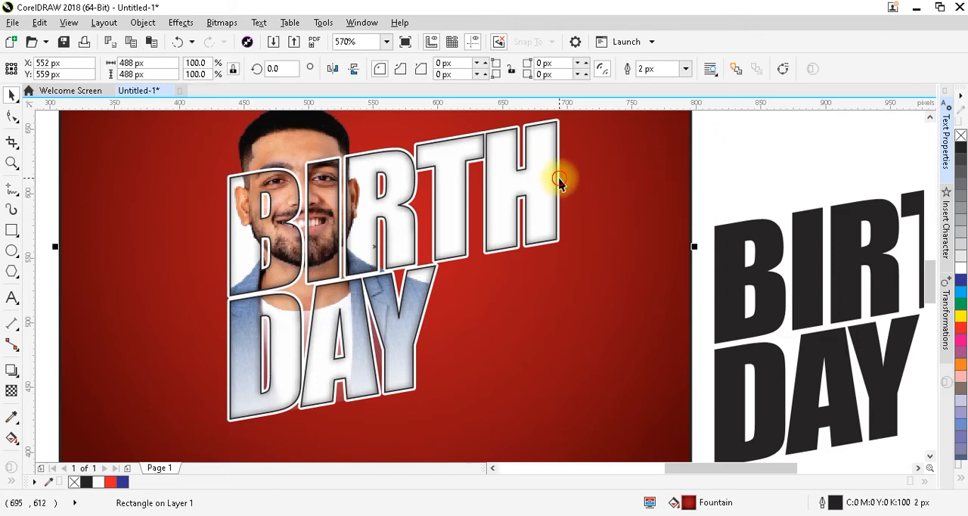
left_click(558, 181)
key("Delete")
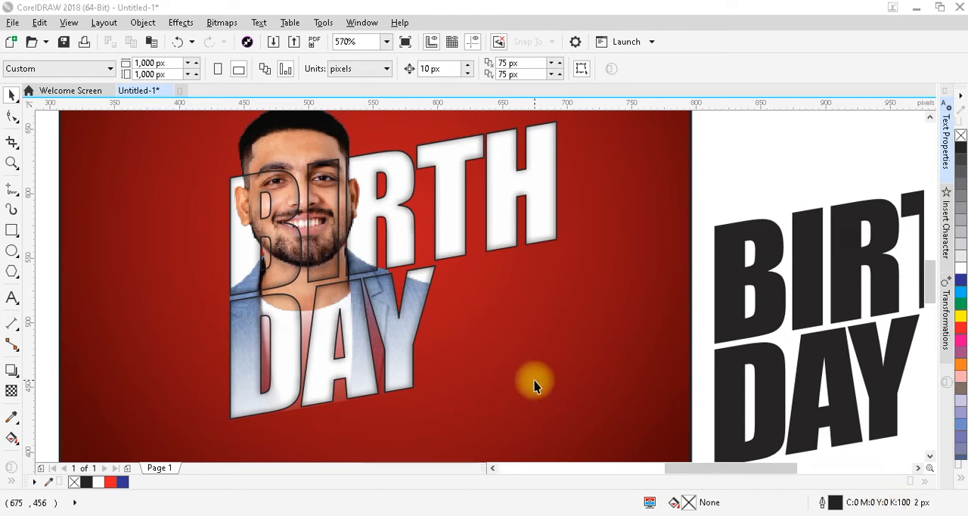
Add a diagonal black Multiply drop shadow to the photo-filled BIRTH DAY lettering, offset 4 px and -4 px, with feathering 6 and opacity 88
key("F3")
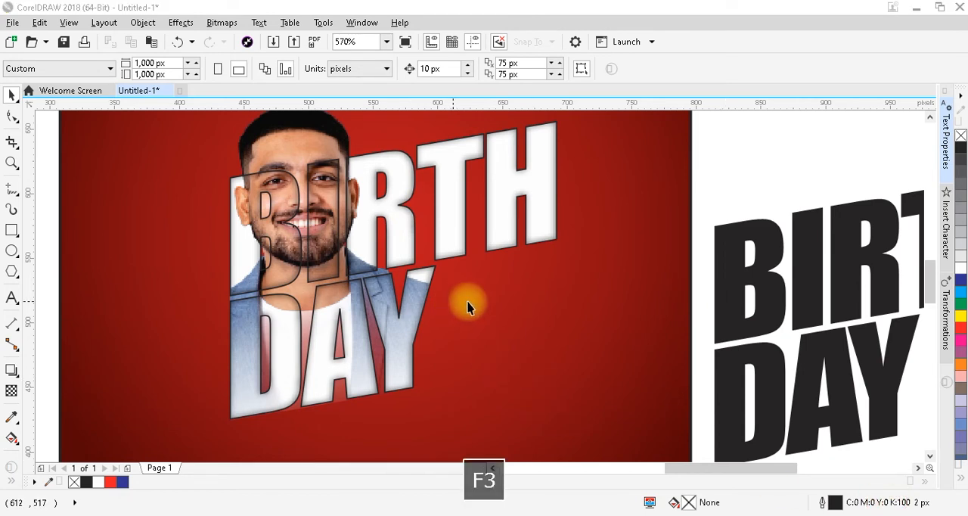
key("F3")
key("F2")
left_click_drag(263, 172, 685, 401)
left_click(454, 313)
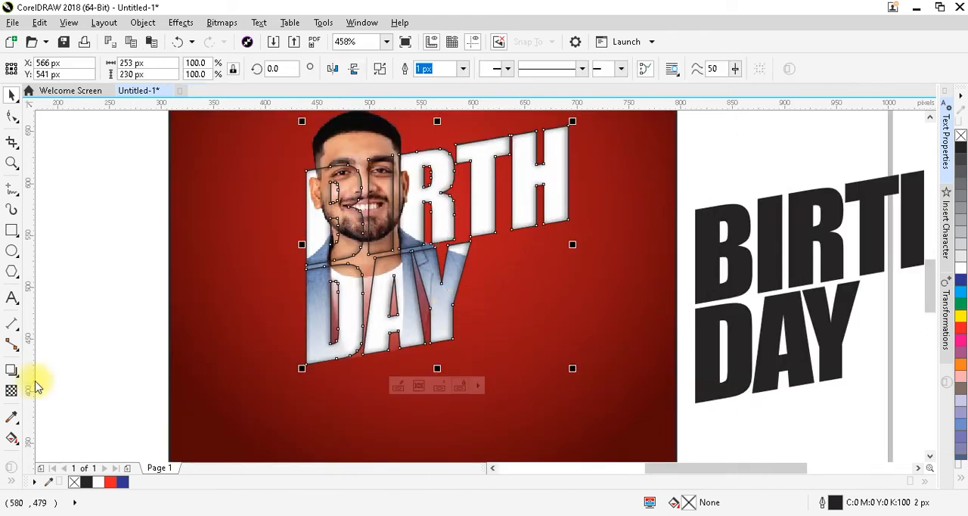
left_click(12, 370)
left_click_drag(437, 245, 552, 369)
left_click(452, 69)
type("6")
key("Return")
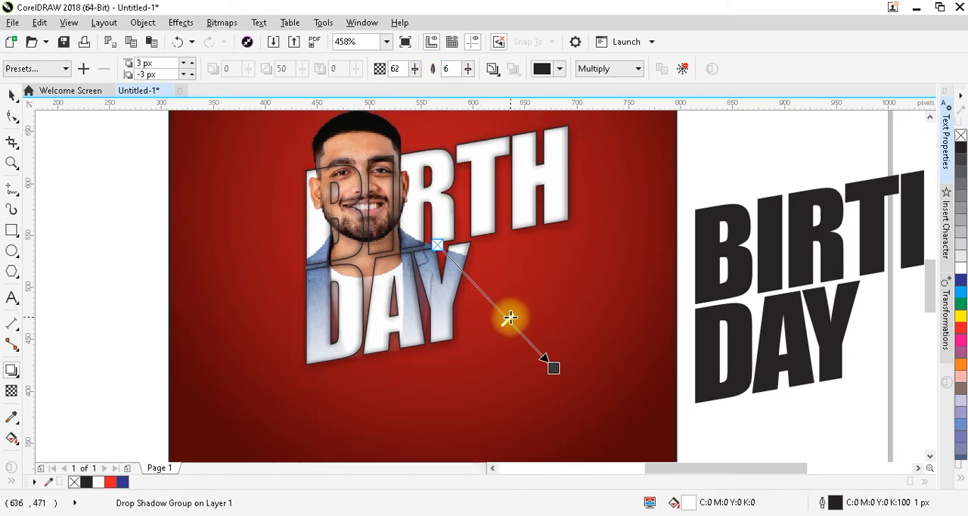
left_click_drag(512, 317, 554, 369)
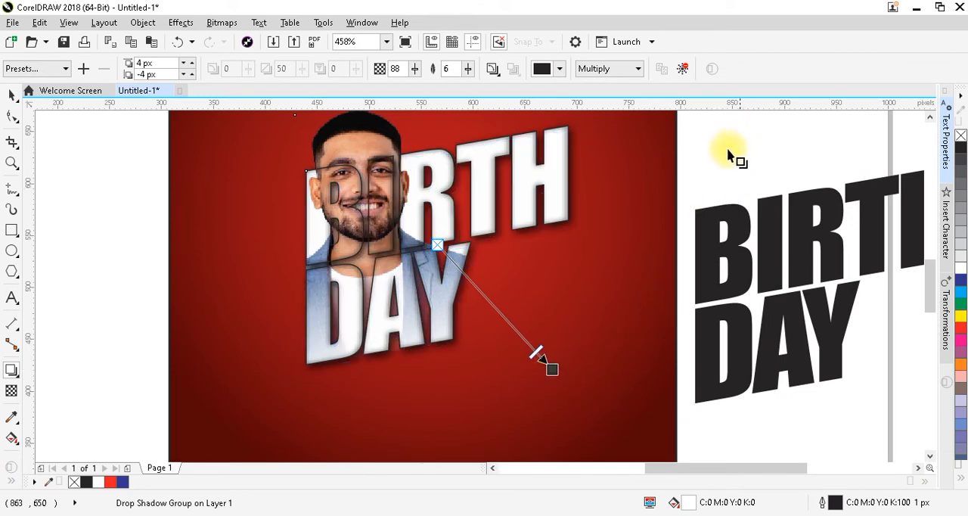
key("ctrl+space")
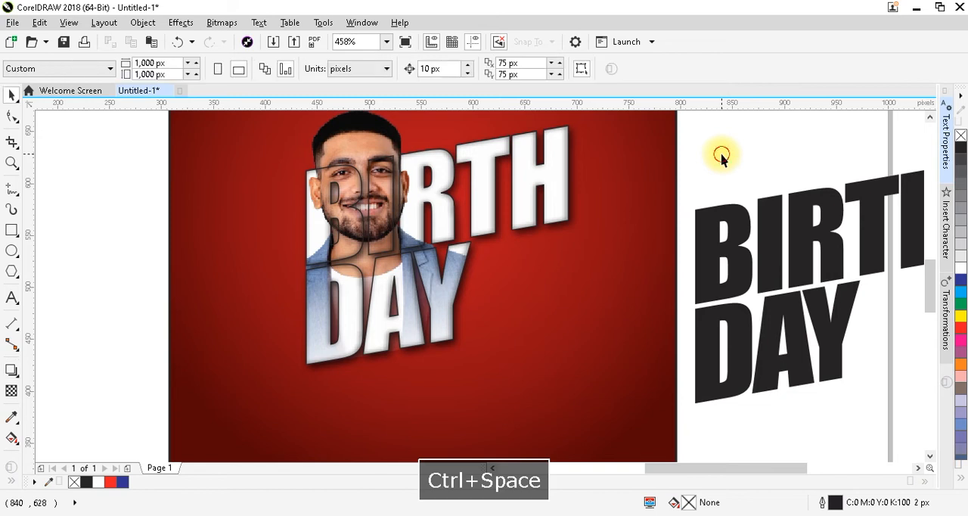
Group the man's photo with the shadowed BIRTH DAY lettering and centre the group on the red square
key("F4")
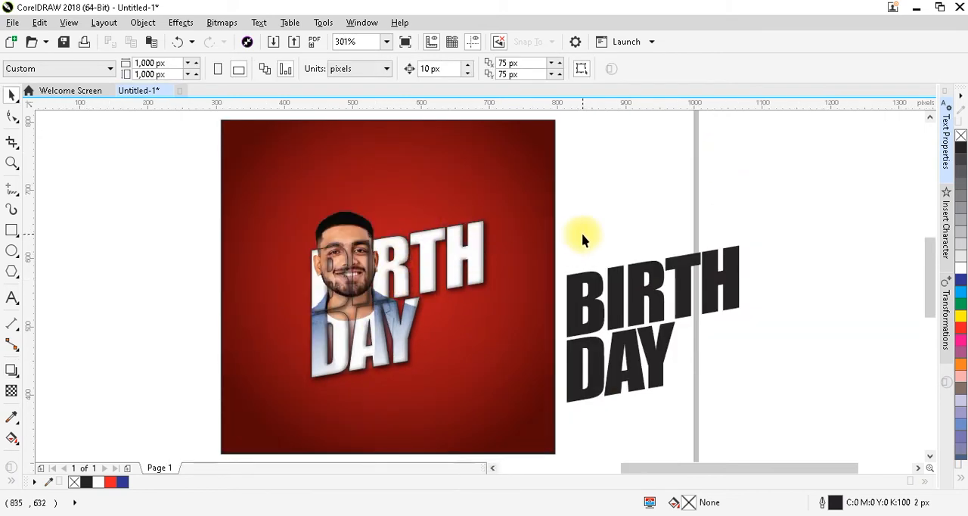
left_click_drag(583, 190, 225, 423)
key("ctrl+g")
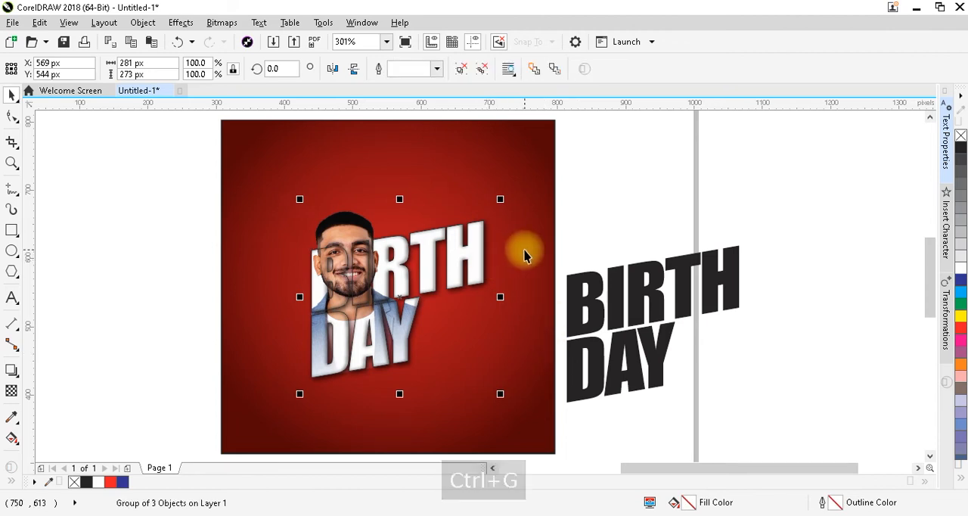
left_click(526, 255, "shift")
key("c")
key("e")
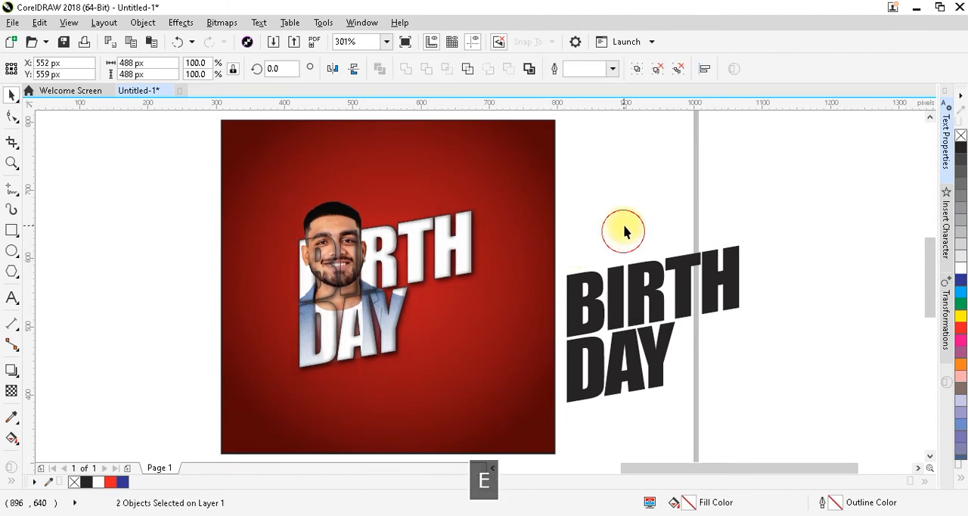
Move the BIRTH DAY photo group slightly up and right in the red square and enlarge it to 109.1%
left_click(391, 275)
left_click(386, 262)
left_click_drag(385, 259, 396, 256)
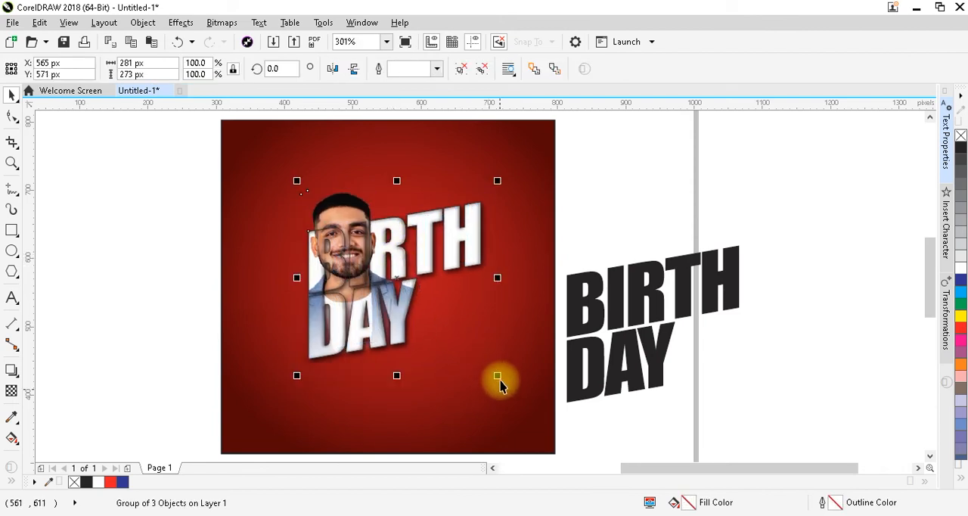
left_click_drag(499, 377, 507, 384)
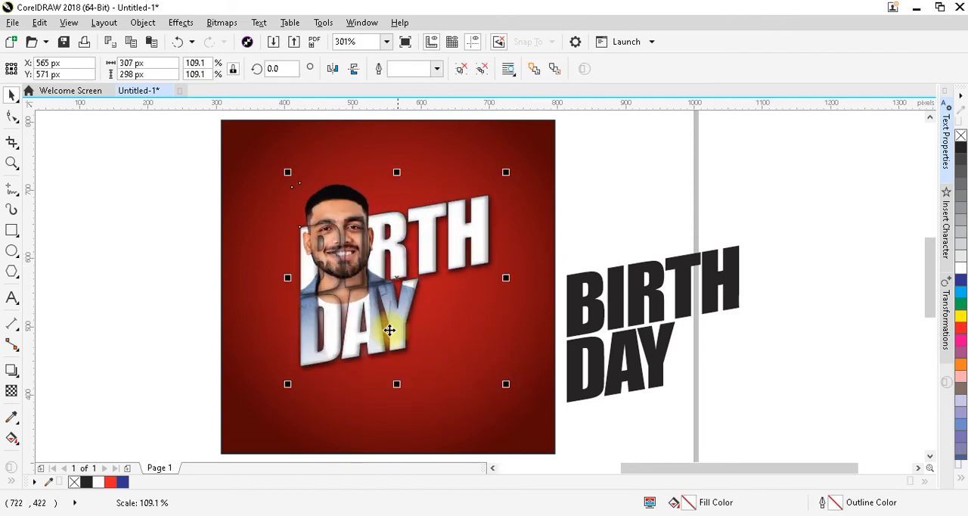
left_click_drag(371, 277, 373, 273)
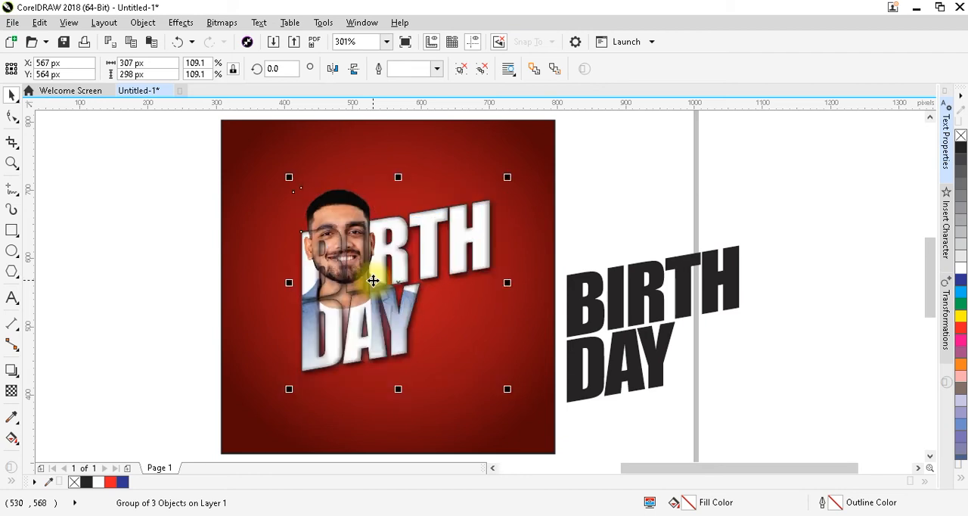
Ungroup the BIRTH DAY photo group on the red square
left_click(452, 241)
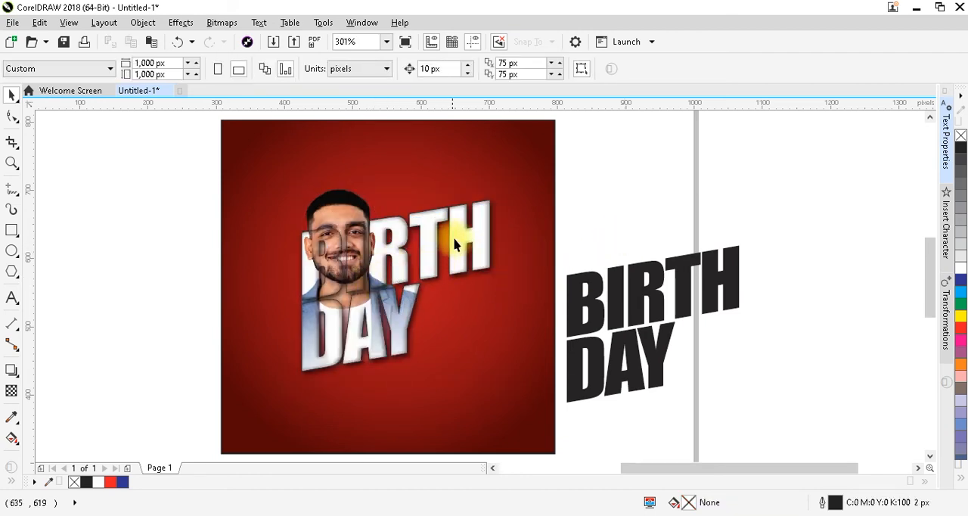
left_click(454, 237, "ctrl")
left_click(491, 228)
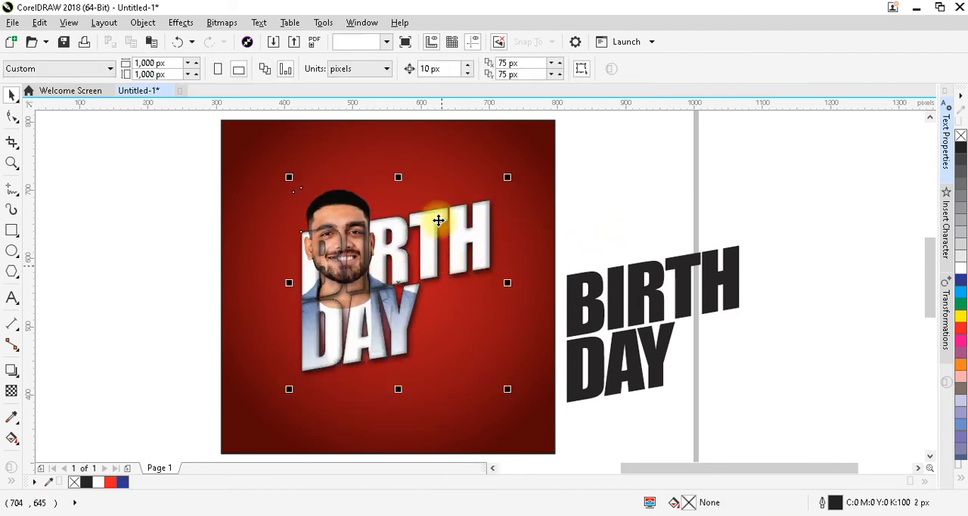
left_click(459, 70)
left_click(663, 210)
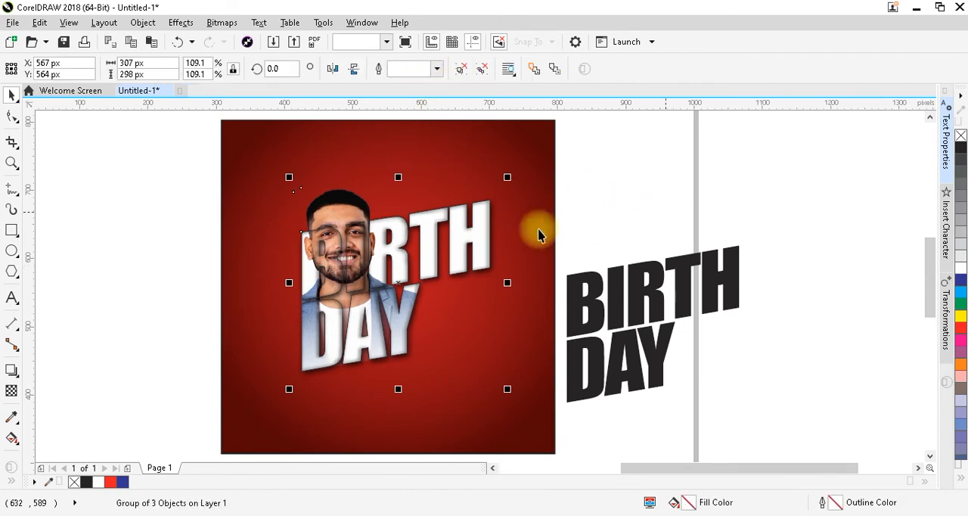
Edit the lettering's PowerClip contents, bring the man's photo to the front above the inner shadow, and finish editing
left_click(478, 231)
right_click(479, 223)
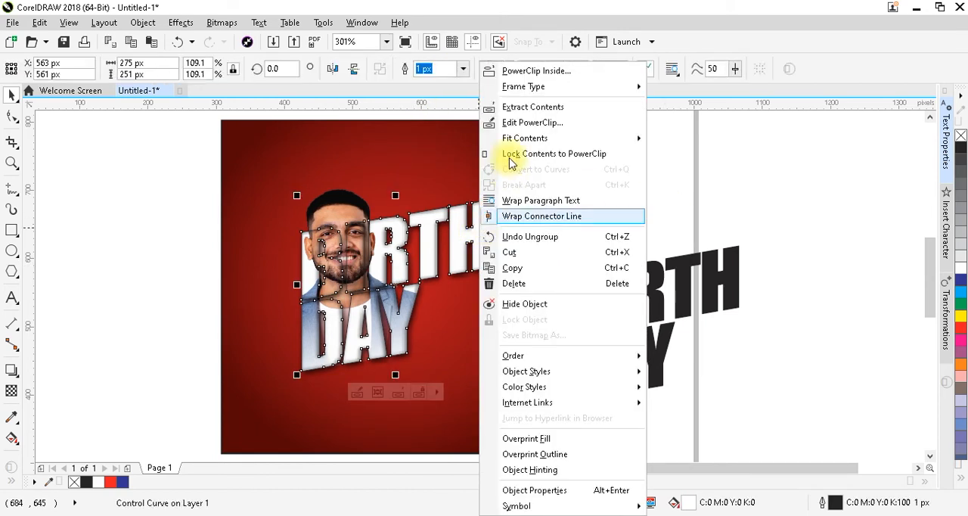
left_click(520, 124)
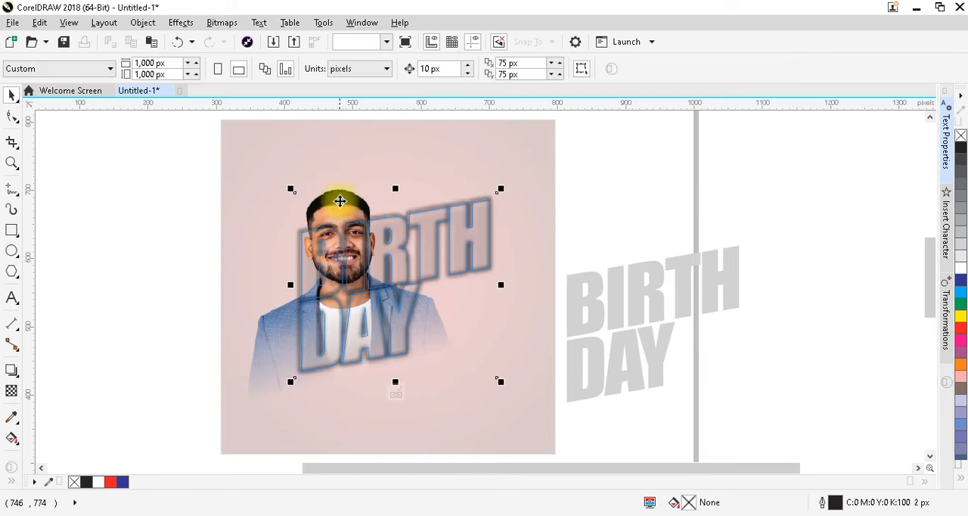
key("shift+Page_Up")
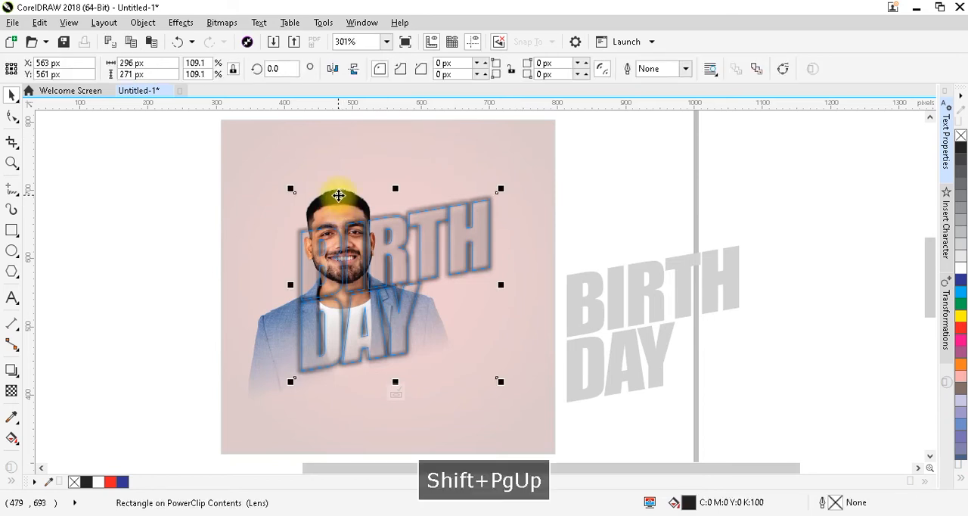
key("ctrl+Page_Up")
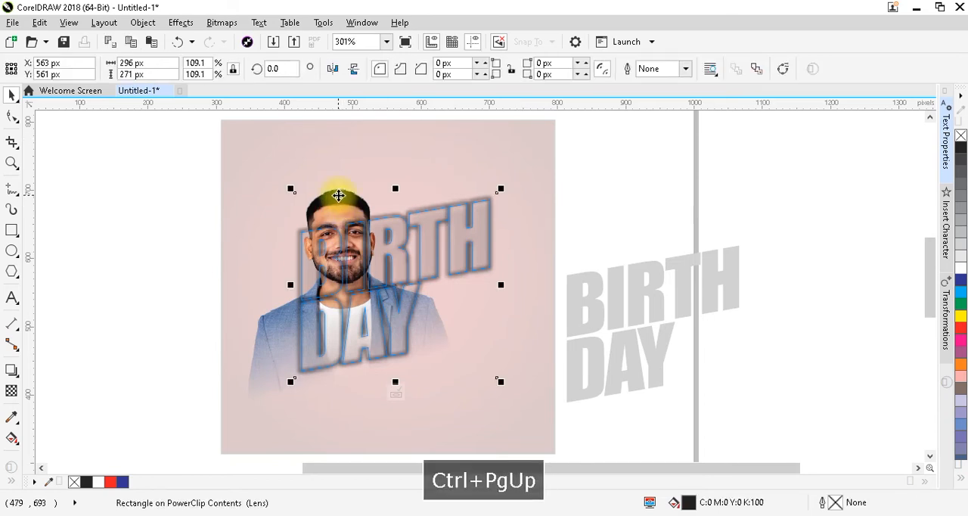
left_click(336, 184)
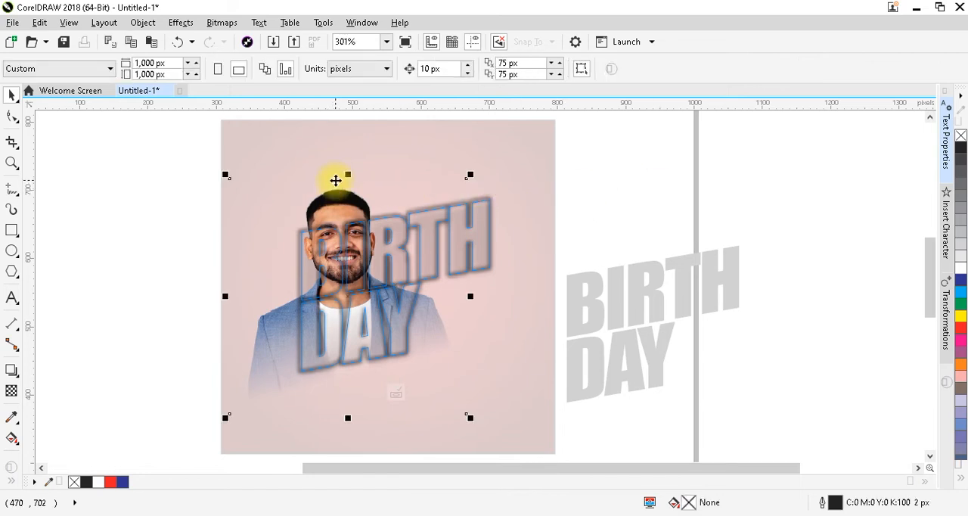
left_click(350, 212)
key("shift+Page_Up")
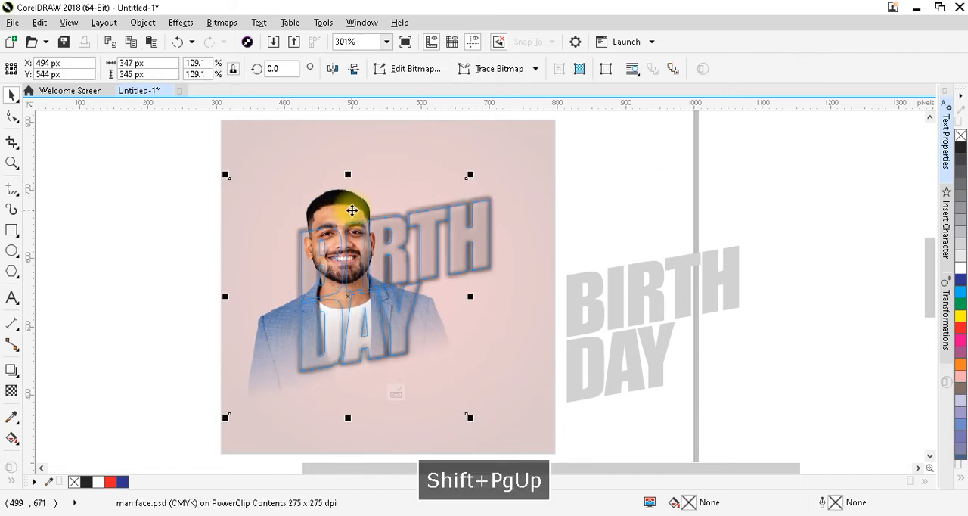
left_click(611, 211)
left_click(611, 210, "ctrl")
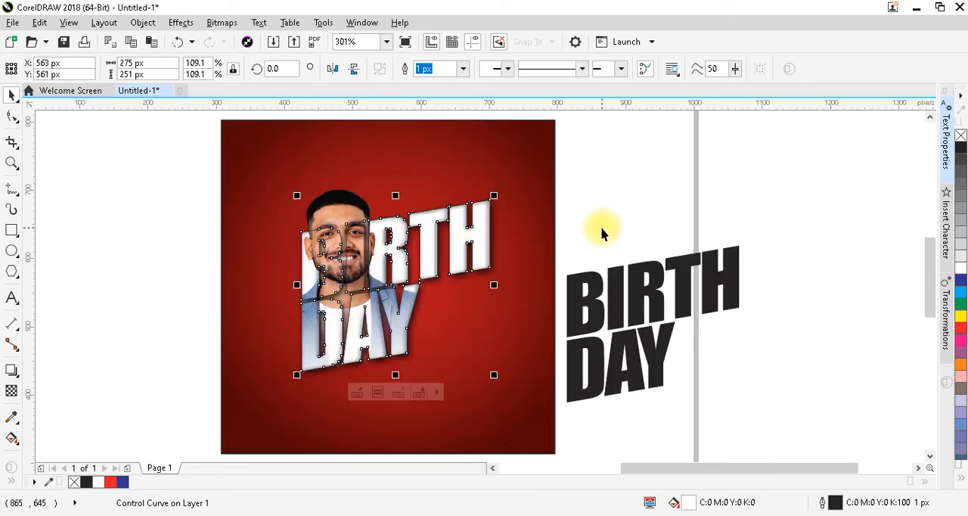
left_click(601, 226)
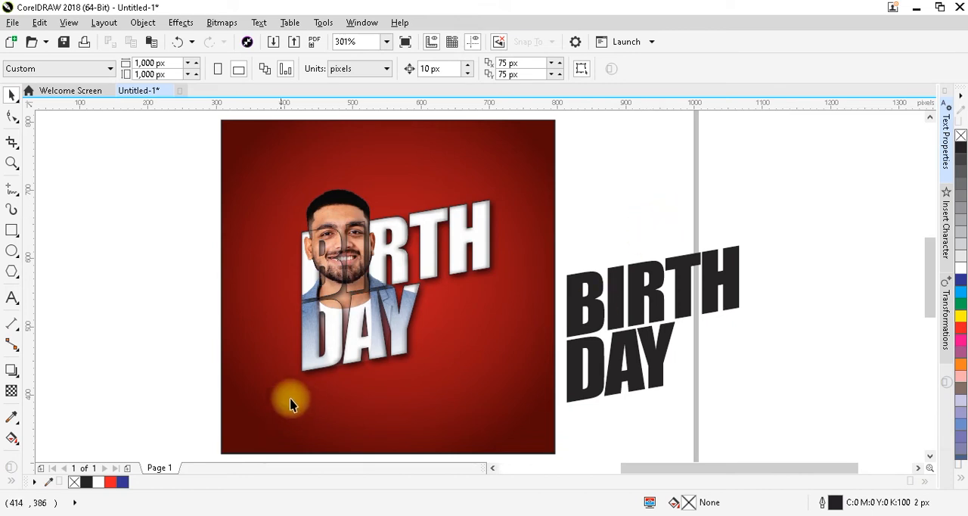
Move the spare black BIRTH DAY text up beside the lettering and replace its wording with HAPPY
left_click(648, 277)
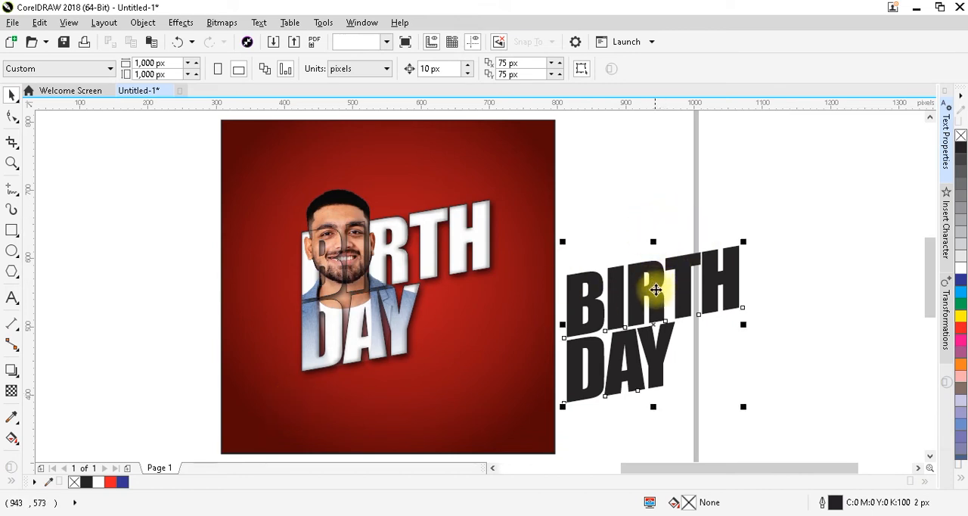
left_click_drag(648, 280, 604, 219)
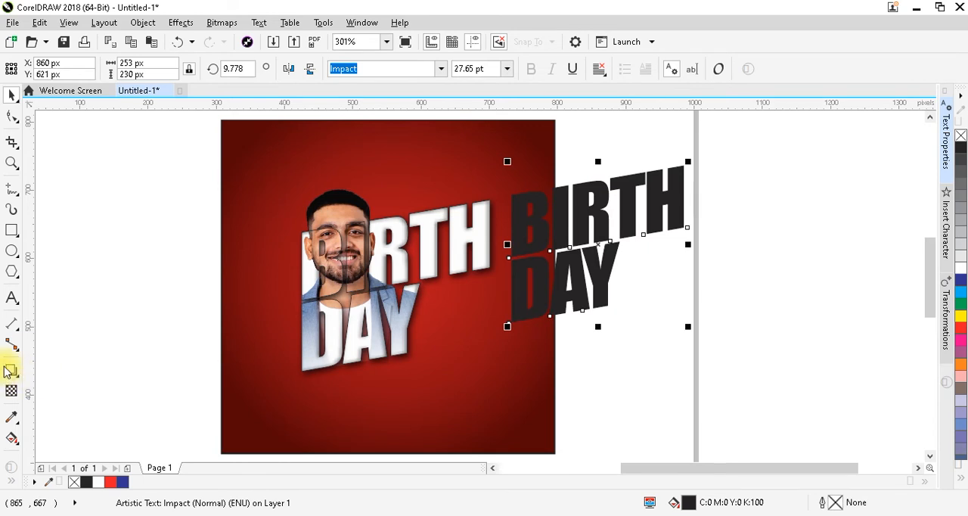
left_click(12, 303)
key("ctrl+a")
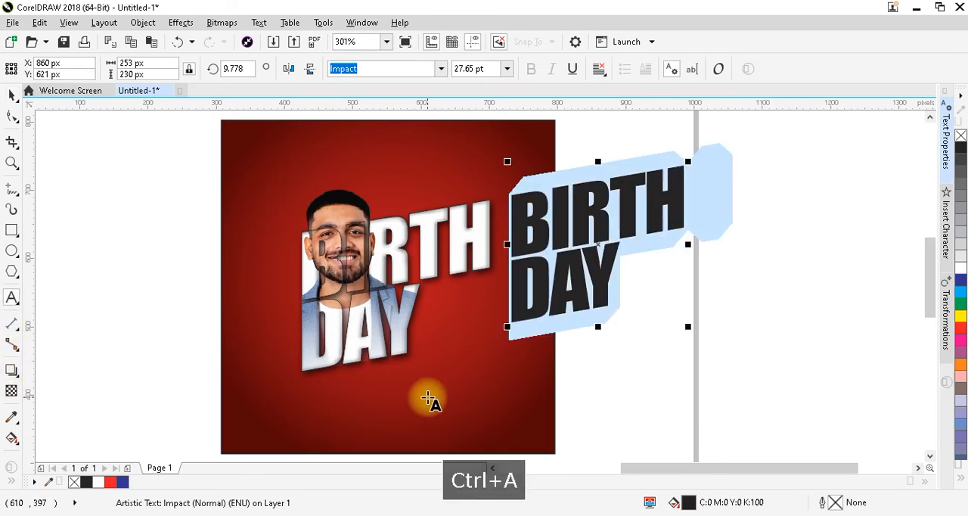
type("HAPPY")
key("ctrl+space")
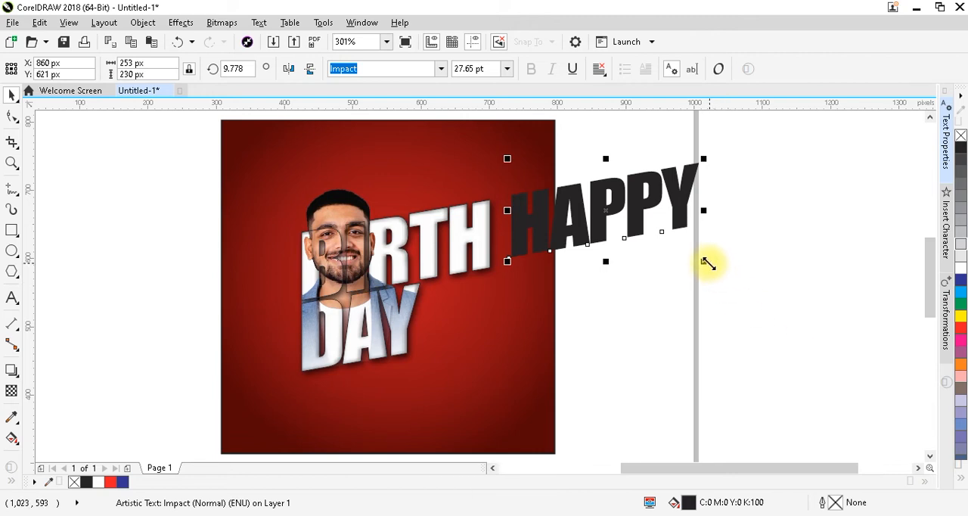
Shrink the HAPPY text to about 43 px wide and place it above the TH of BIRTH
left_click_drag(705, 263, 626, 247)
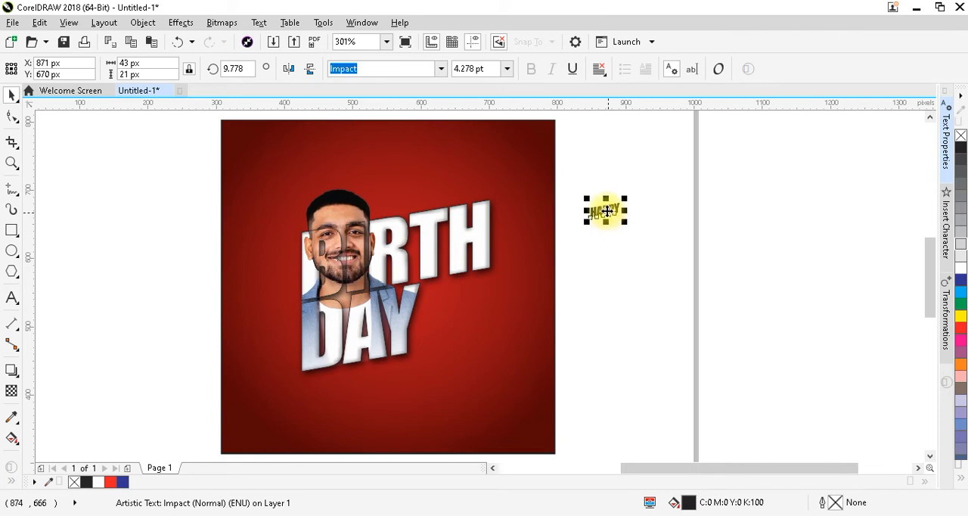
left_click_drag(602, 208, 458, 204)
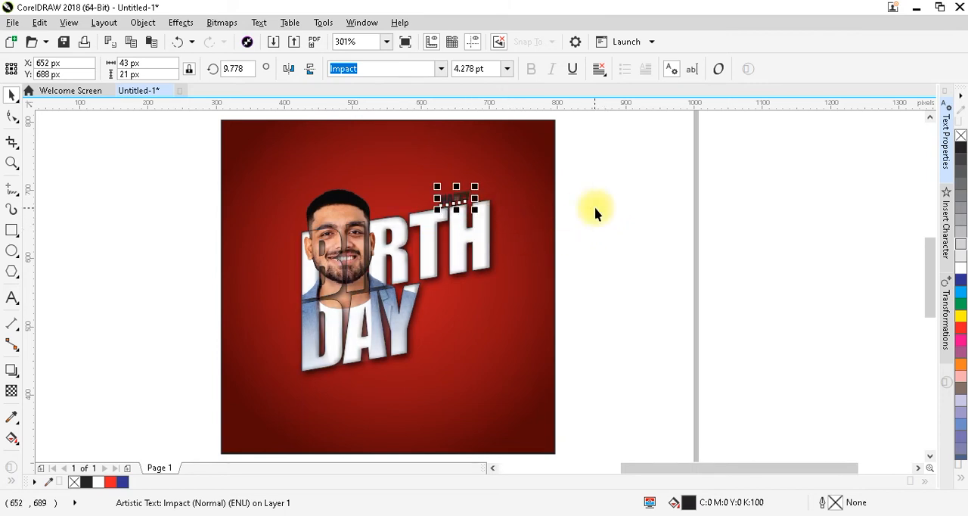
Enlarge the HAPPY text above BIRTH to about 49 px wide
key("F2")
left_click(458, 200)
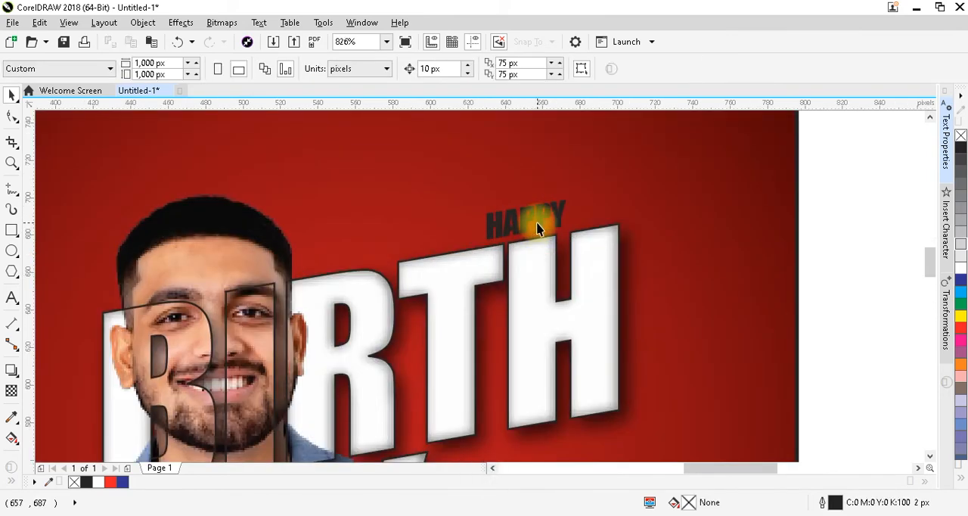
left_click(541, 223)
left_click(571, 241)
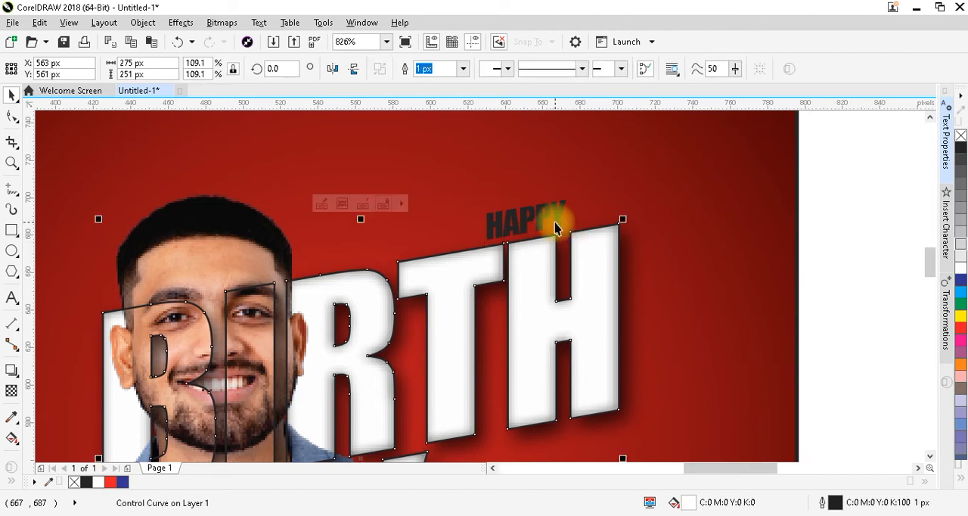
left_click(556, 222)
left_click_drag(577, 248, 578, 246)
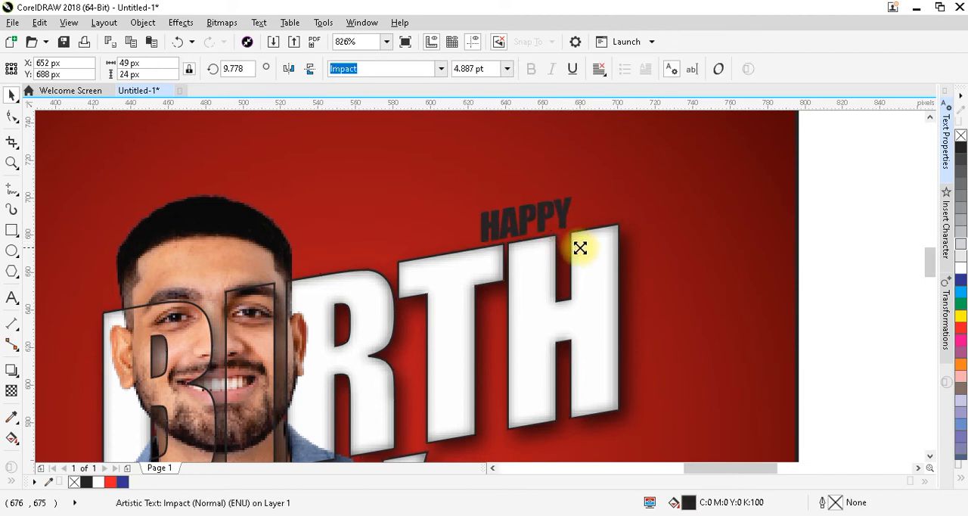
Widen the HAPPY text's letter spacing to about 53 px overall and position the word above the H of BIRTH
left_click(13, 118)
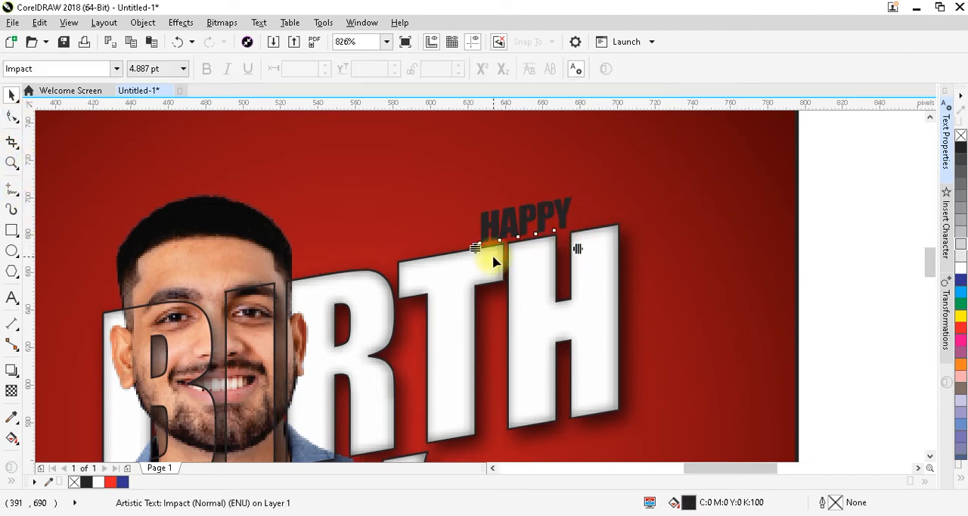
left_click_drag(577, 249, 586, 250)
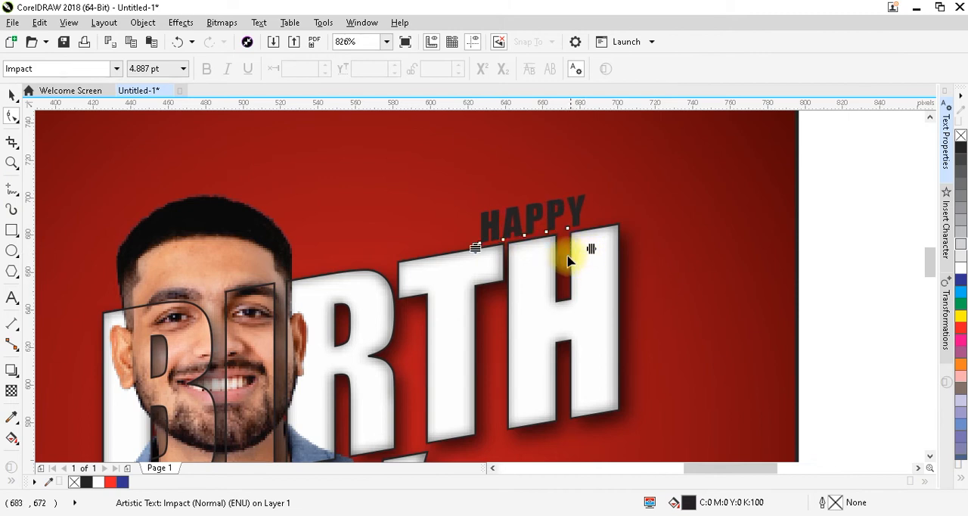
key("ctrl+space")
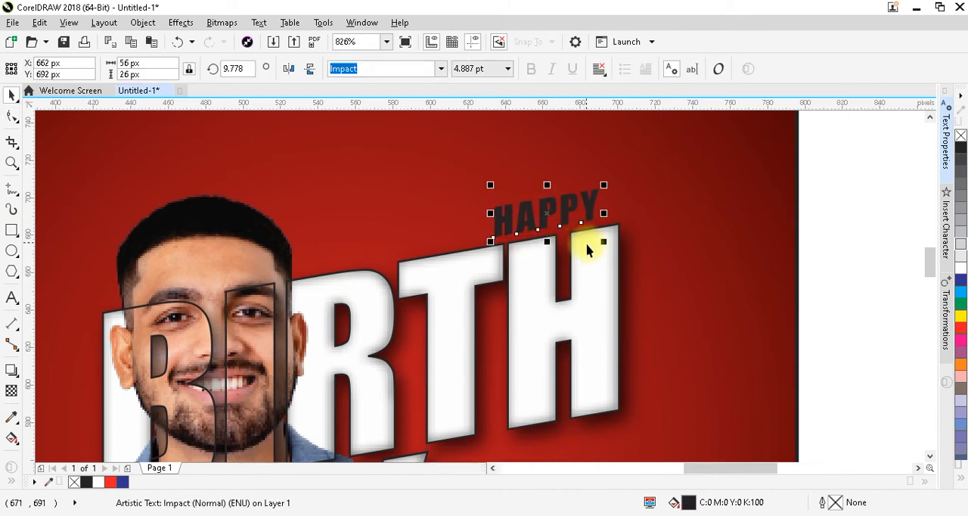
key("ctrl+space")
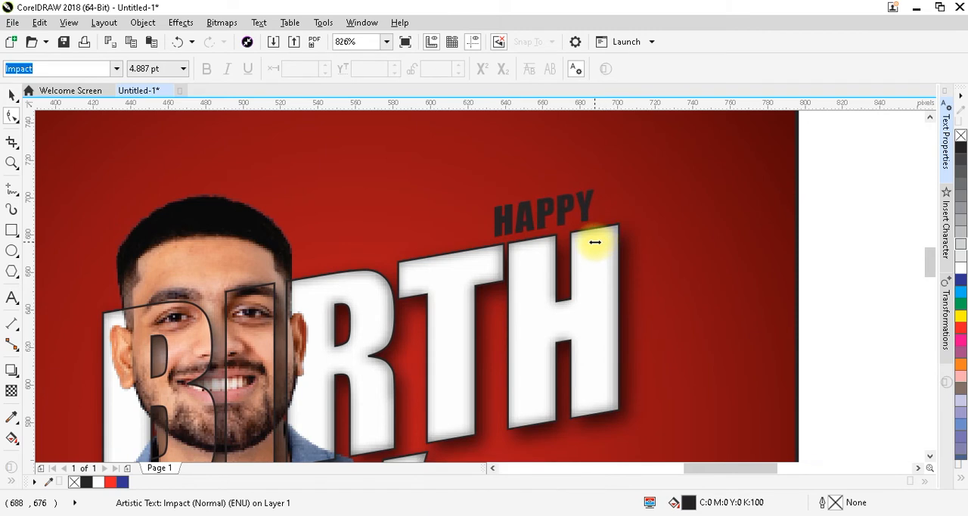
key("ctrl+space")
left_click_drag(560, 217, 577, 213)
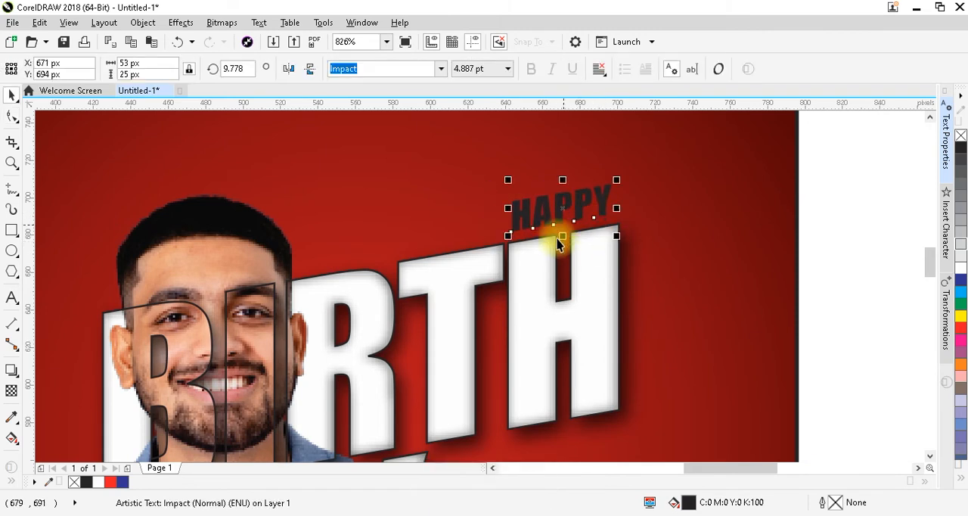
Add a one-step white outside contour around the HAPPY text
left_click(13, 378)
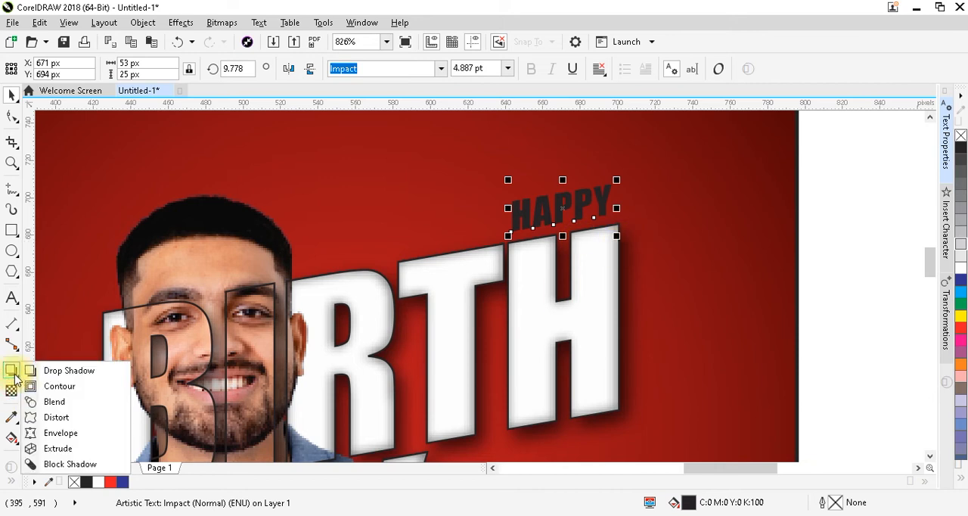
left_click(30, 372)
left_click_drag(514, 210, 550, 139)
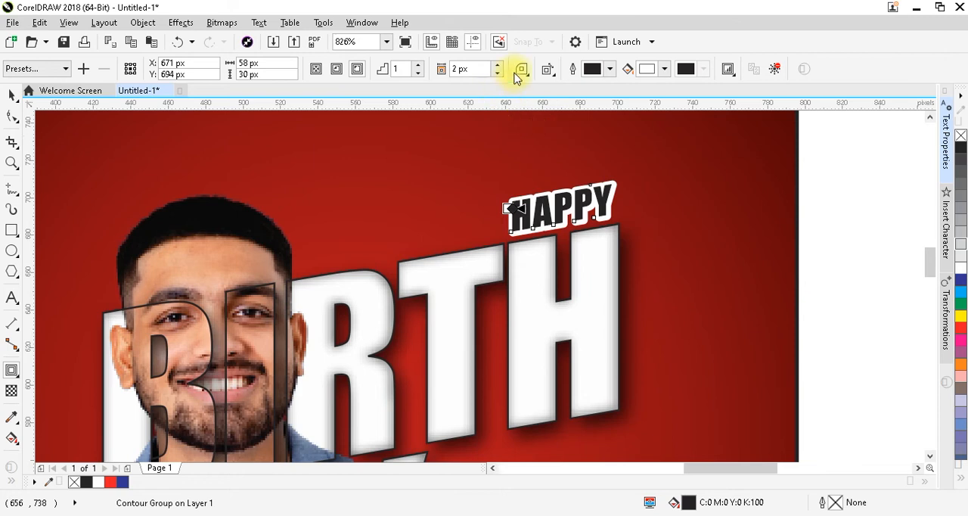
key("ctrl+space")
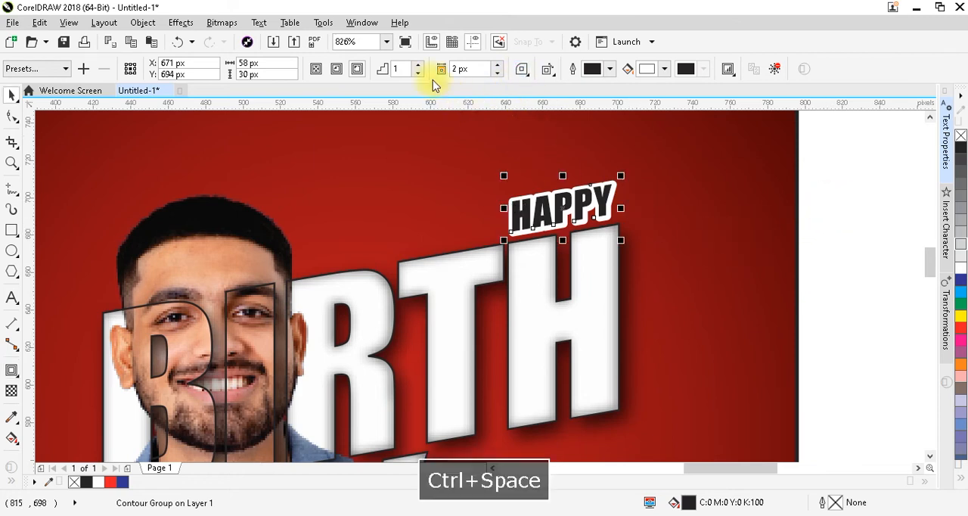
Try a 1 px offset for the HAPPY contour, and settle on 2 px
type("1")
key("Return")
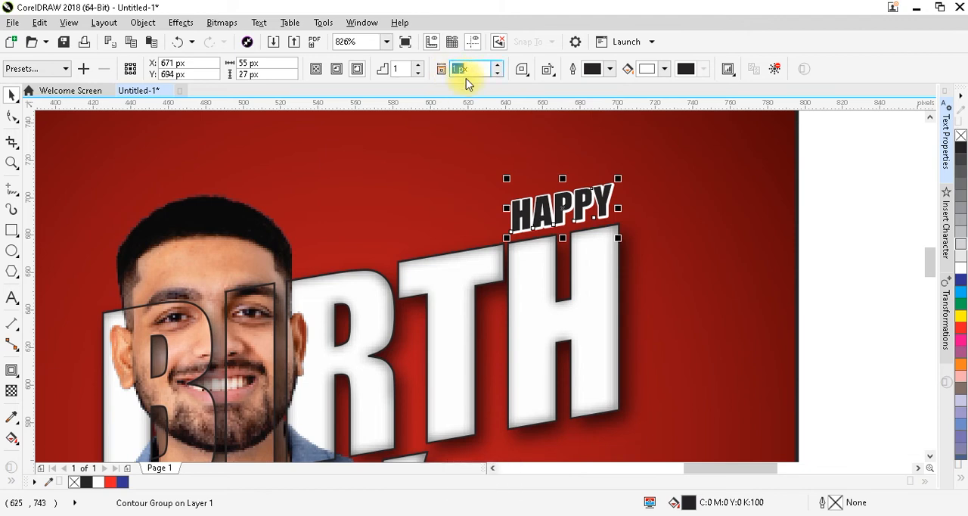
key("Return")
left_click(469, 68)
type("2")
key("Return")
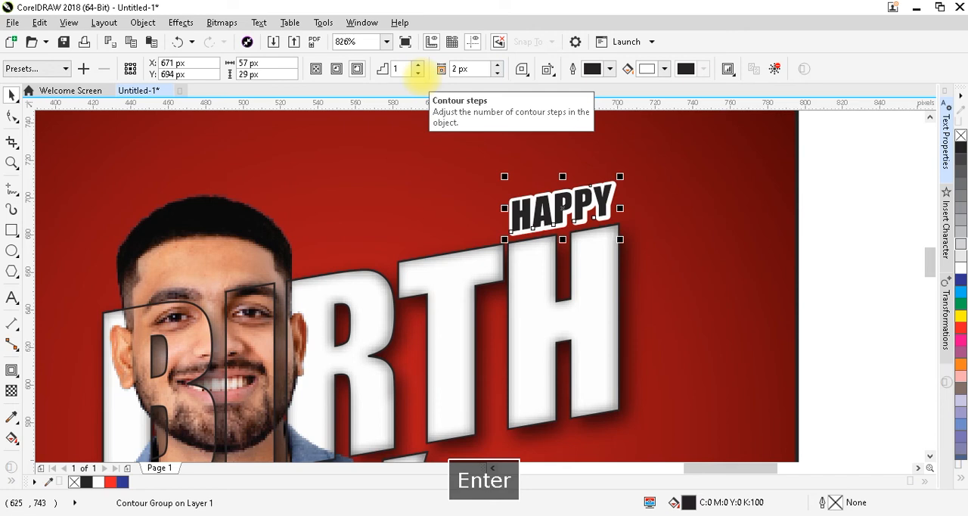
Convert the contoured HAPPY lettering to curves and deselect it
left_click(836, 263)
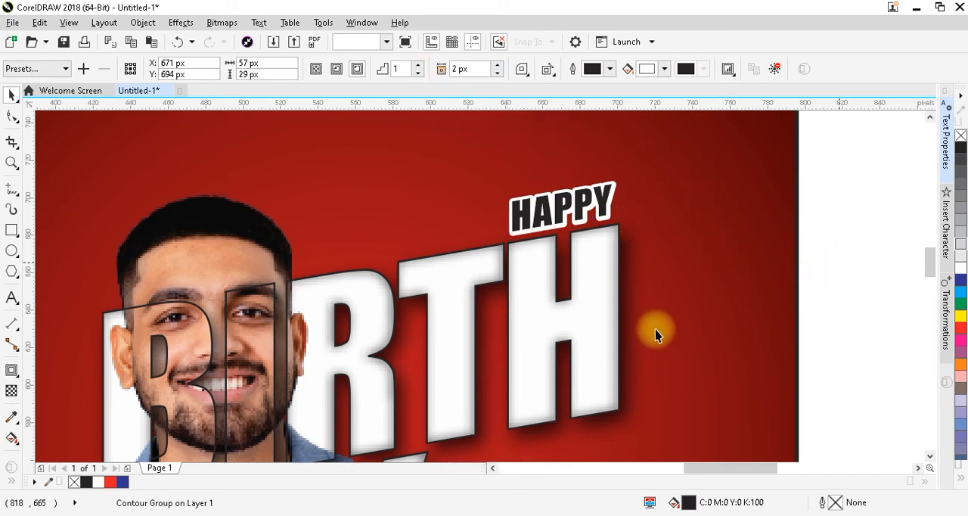
key("F4")
left_click_drag(665, 150, 477, 237)
key("ctrl+q")
left_click(637, 339)
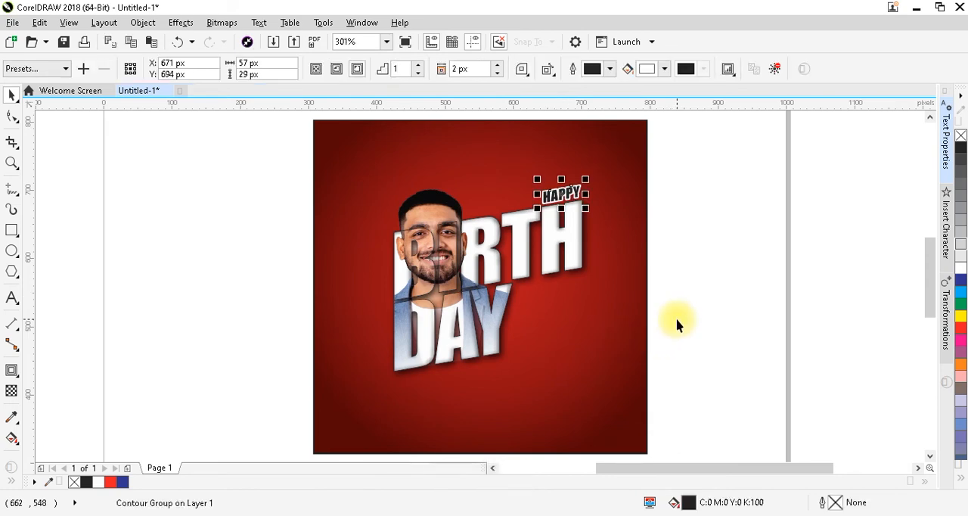
left_click(681, 323)
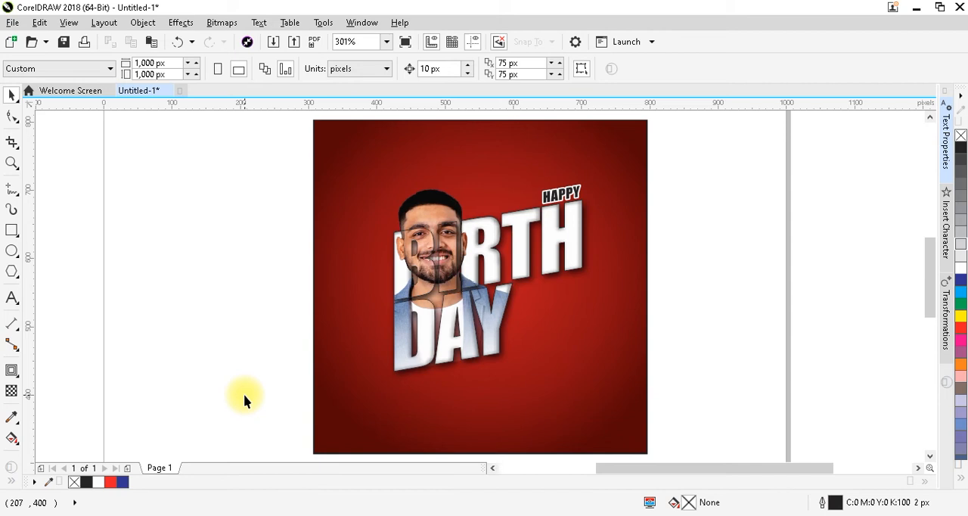
Add a 10 pt artistic text line beside the red square reading HAPPY BIRTHDAY followed by the person's name in capitals
left_click(11, 299)
left_click(167, 380)
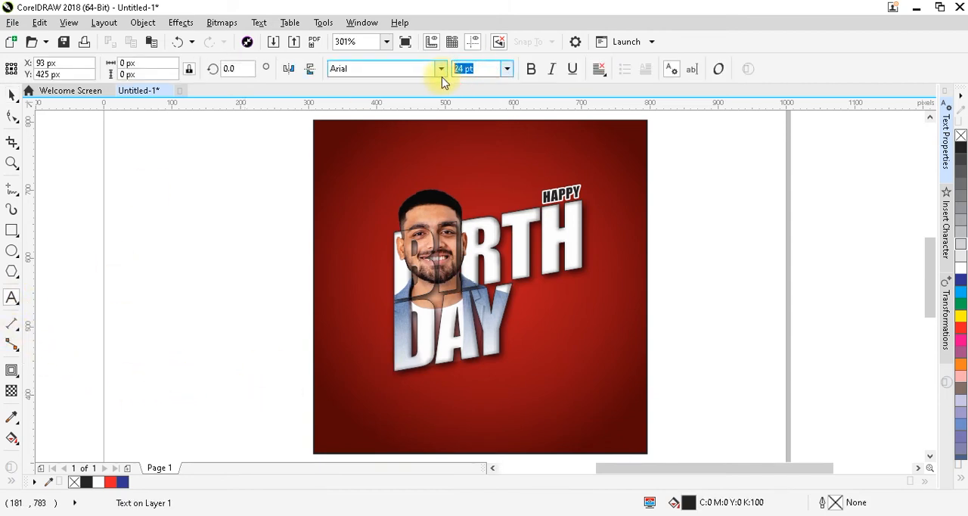
type("10")
key("Return")
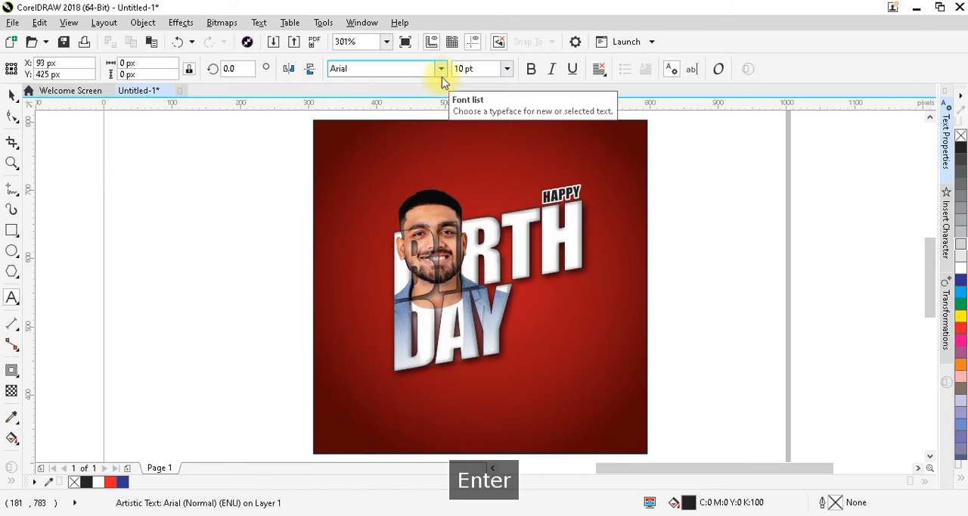
type("HAPPY BIRTHDAY ABHI")
key("ctrl+space")
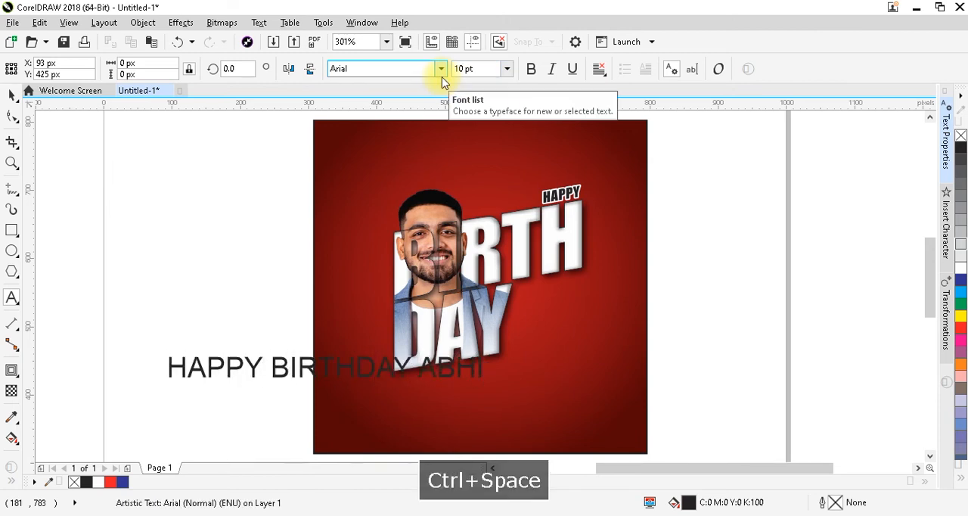
Set the greeting line's font to Zurich Cn BT Bold and its size to 7 pt
left_click(442, 70)
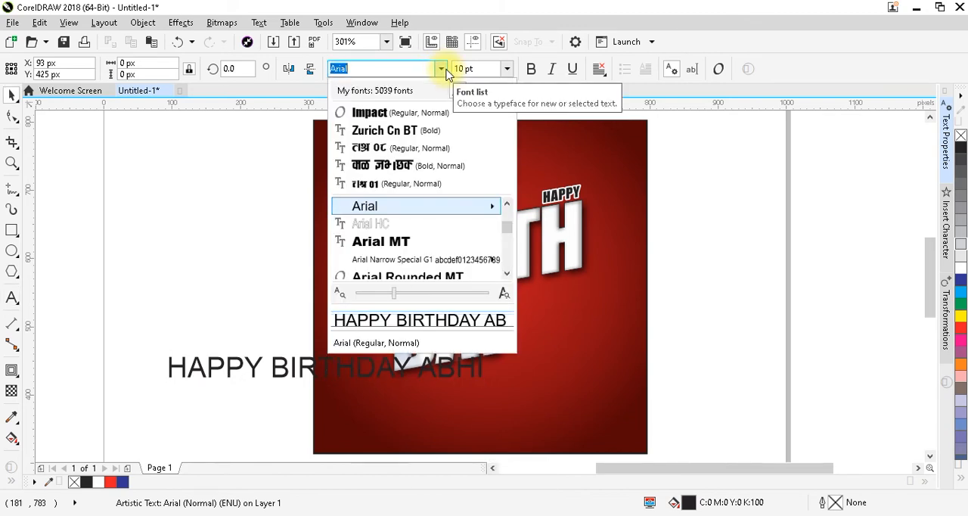
left_click(432, 130)
left_click(458, 69)
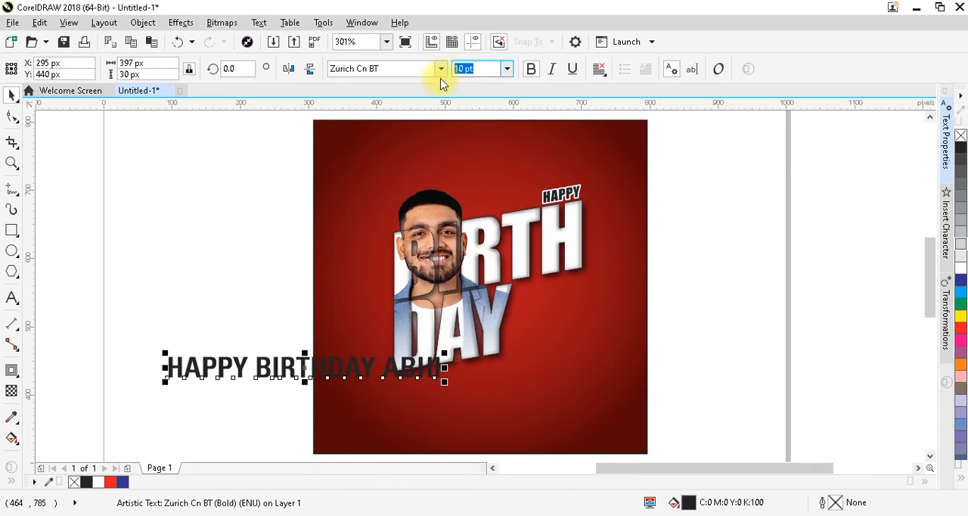
type("7")
key("Return")
Centre the greeting line horizontally on the red square, move it near the square's lower edge, and shrink it to about 4.2 pt
left_click(588, 385, "shift")
key("c")
left_click(514, 374)
left_click_drag(514, 420, 516, 424)
left_click_drag(578, 432, 564, 432)
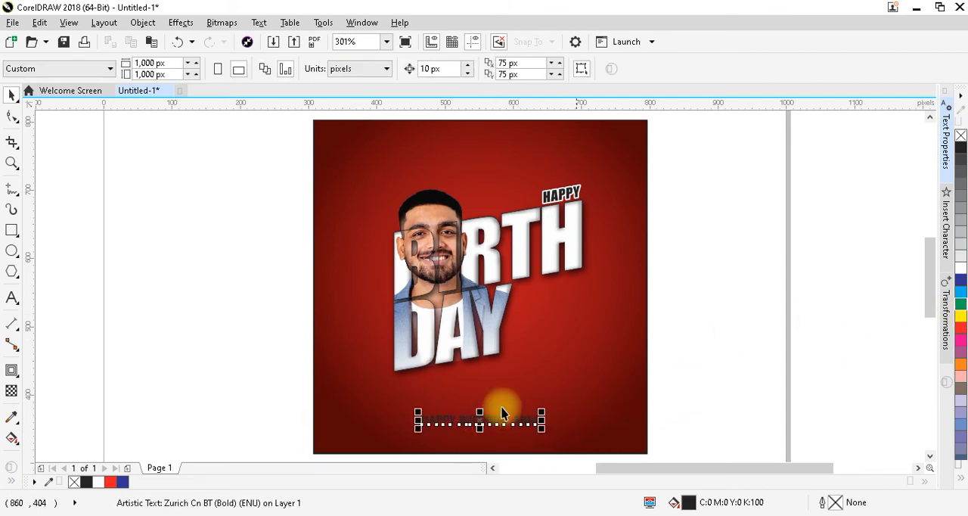
Widen the letter spacing of the greeting line near the square's lower edge
left_click(11, 117)
left_click_drag(541, 429, 570, 436)
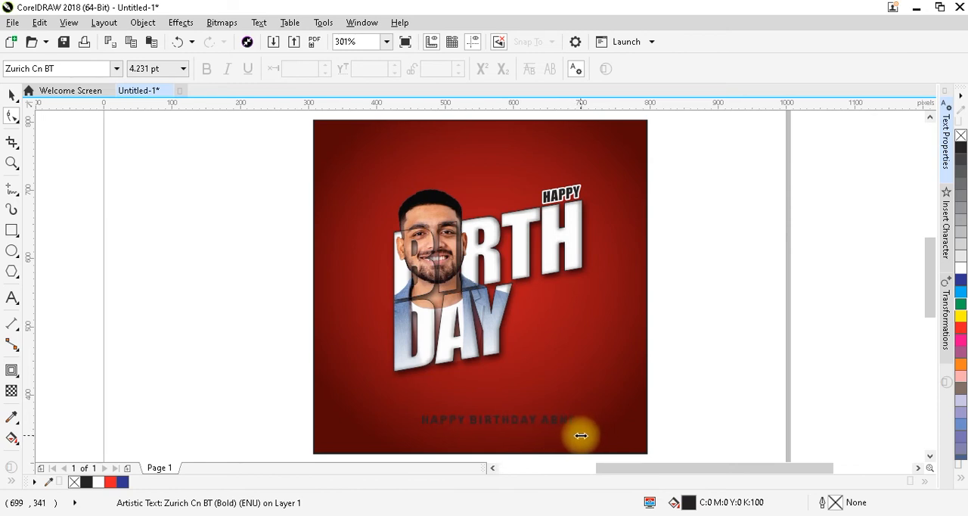
left_click_drag(593, 436, 592, 436)
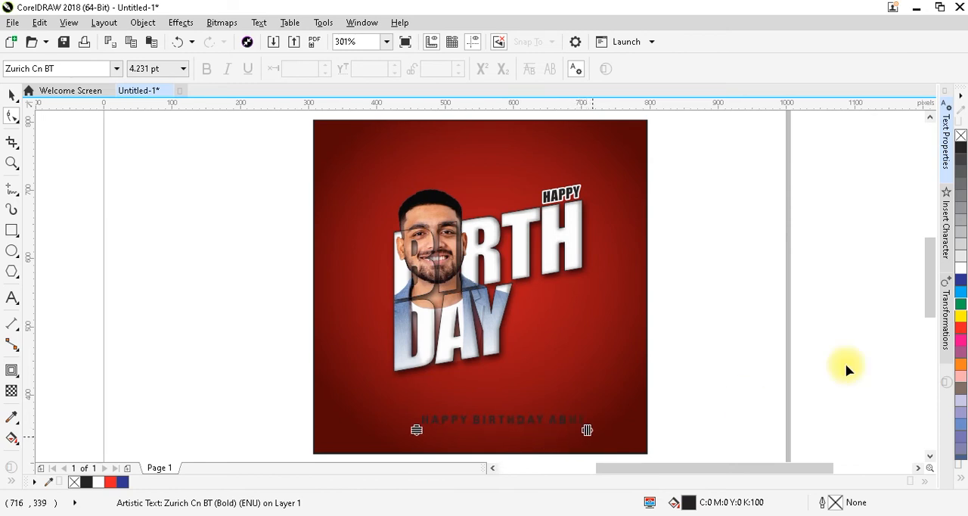
key("ctrl+space")
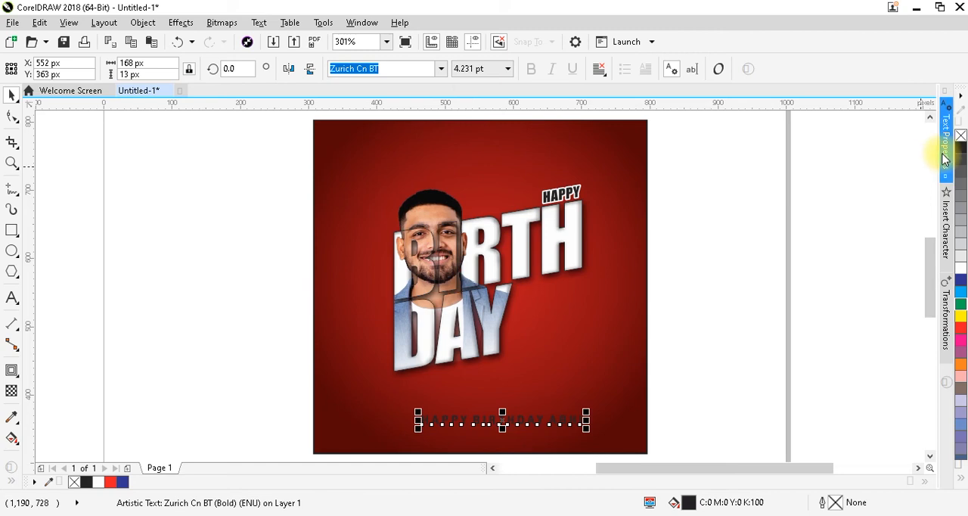
Set the greeting line's word spacing to 250% and recentre the line horizontally on the red square
left_click(944, 148)
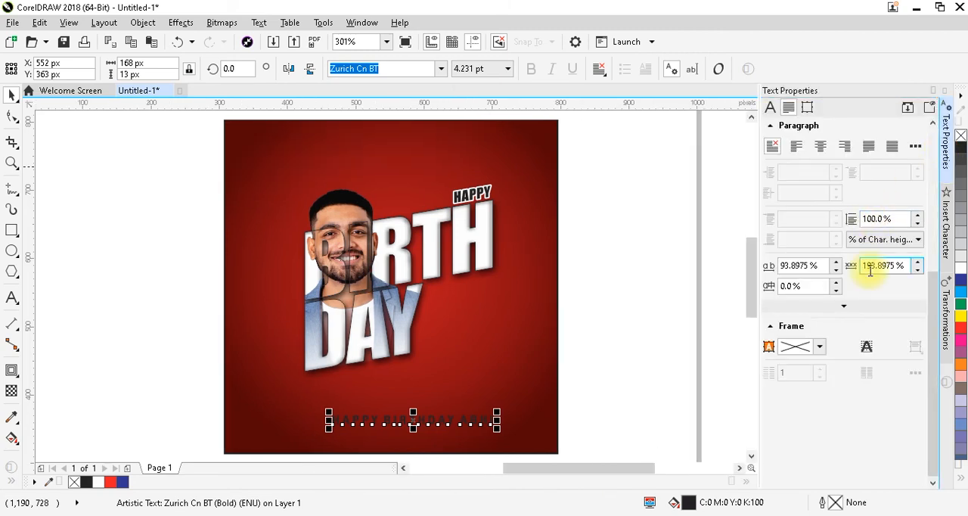
type("250")
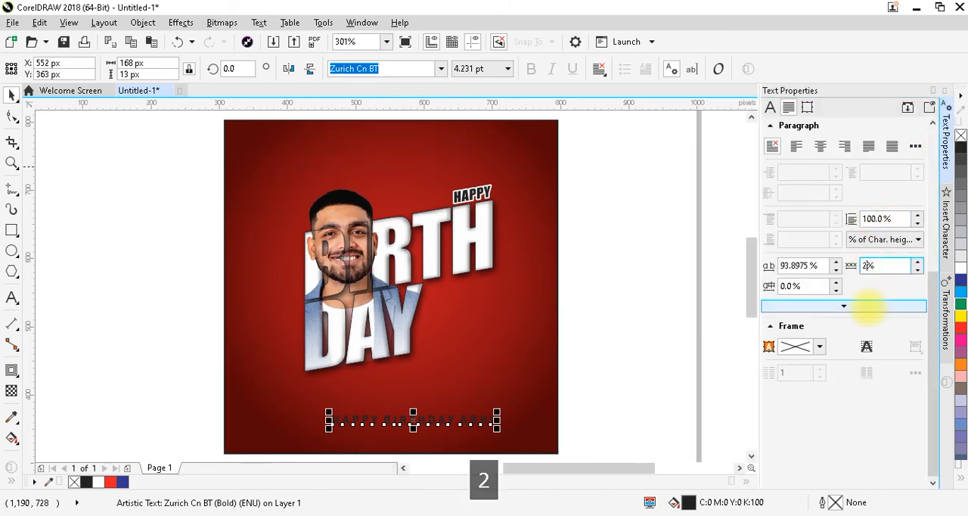
key("Return")
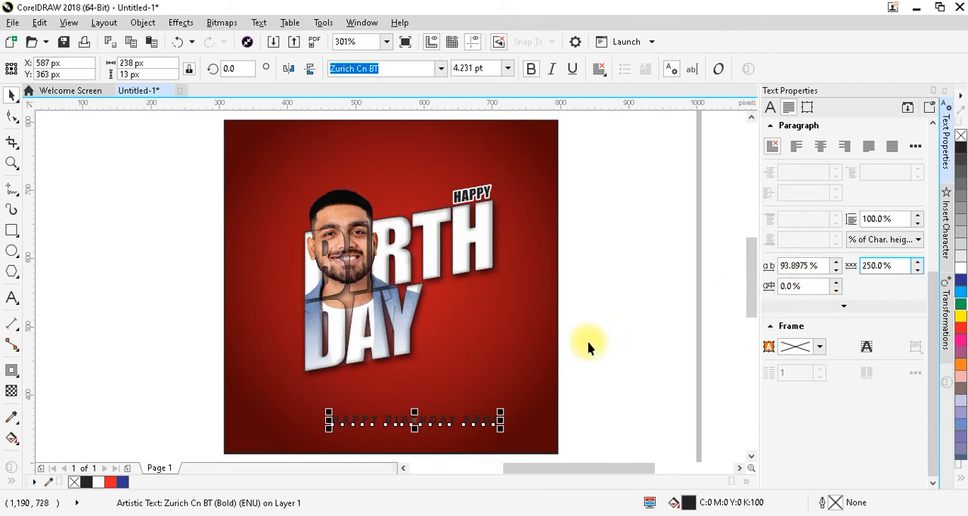
left_click(548, 357, "shift")
key("c")
Fill the greeting line with white and align its horizontal centre to the red square
key("F2")
left_click_drag(162, 378, 546, 445)
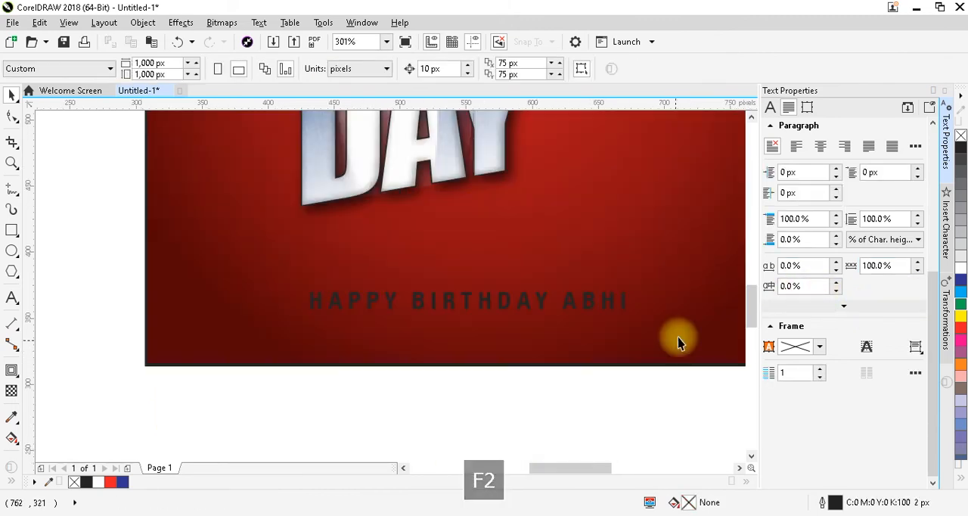
left_click(931, 91)
left_click(521, 309)
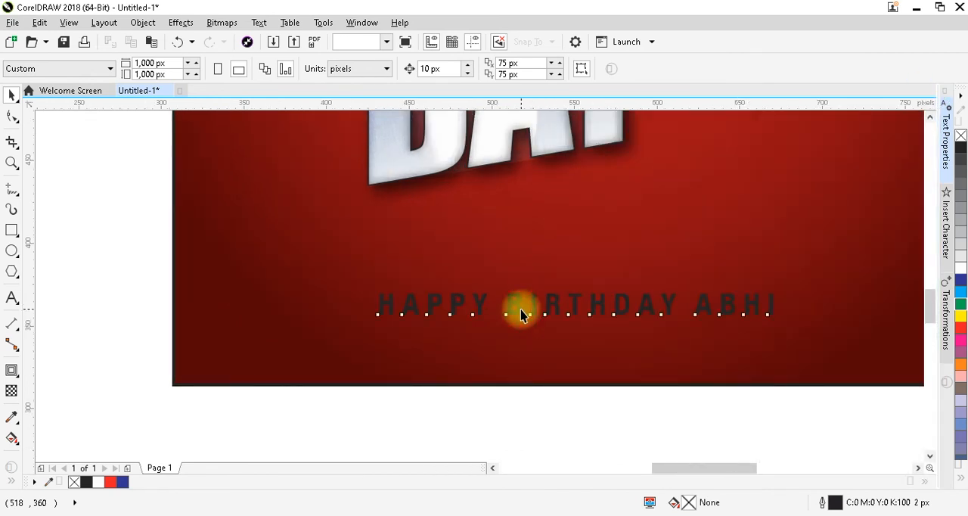
left_click(961, 268)
left_click(622, 385, "shift")
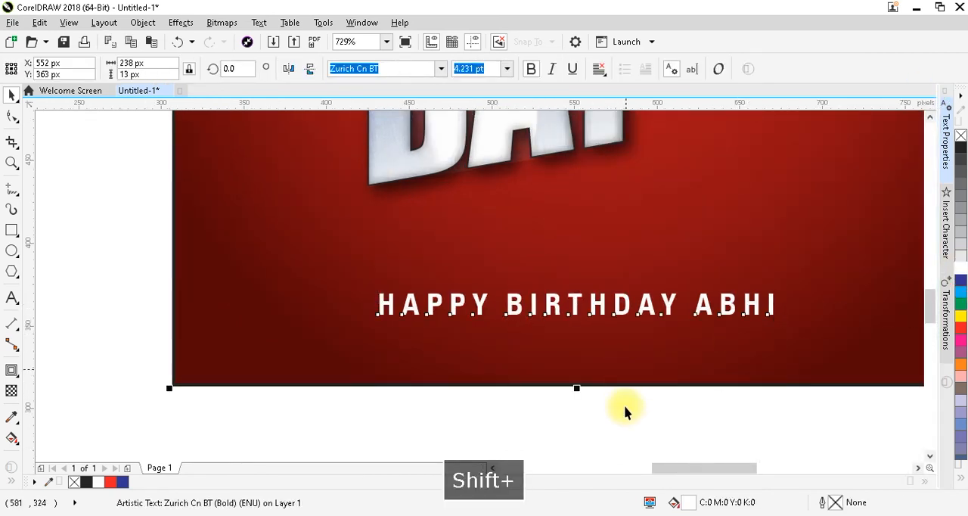
key("c")
left_click(660, 385)
key("Delete")
scroll(525, 319, "down", 1)
Add a drop shadow to the white greeting line, offset slightly below the letters
left_click(529, 319)
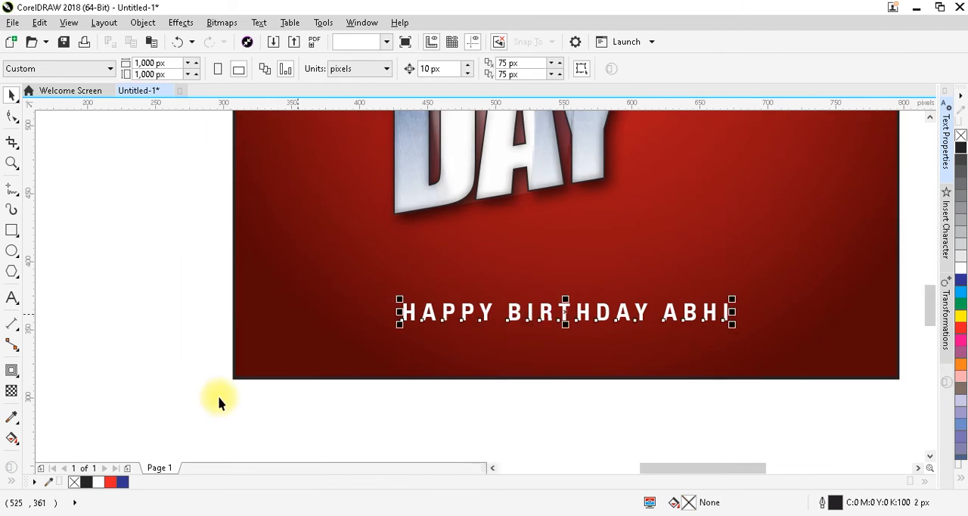
left_click(13, 372)
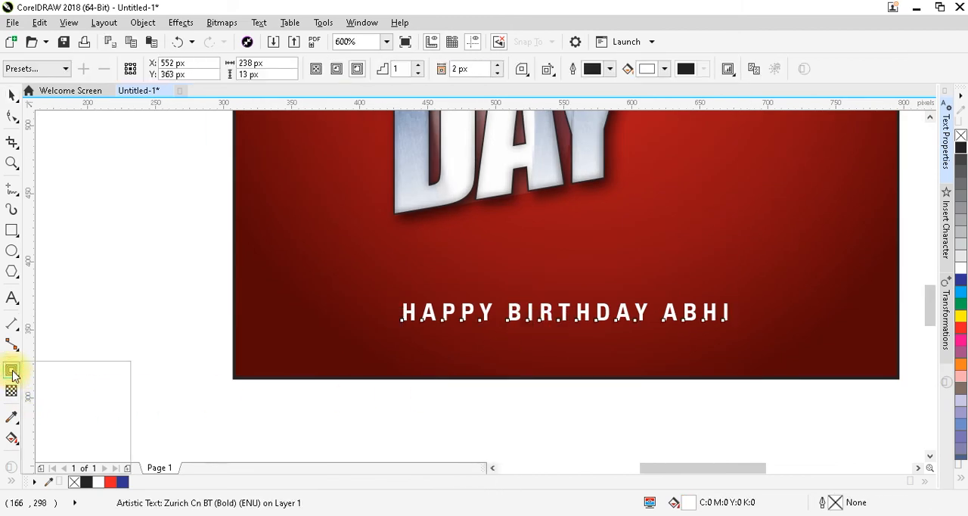
left_click(50, 371)
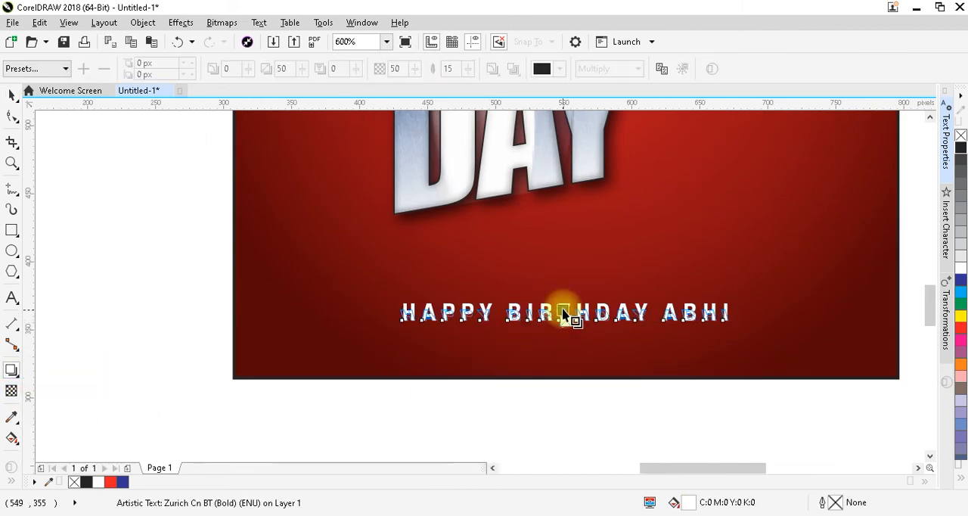
left_click_drag(563, 315, 566, 319)
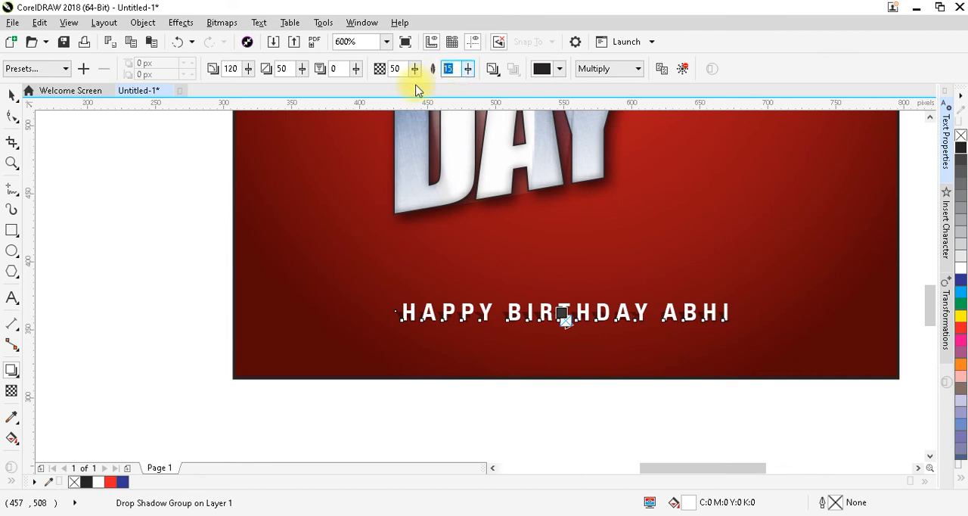
Set the greeting line's drop shadow to 75 opacity and 25 feathering
type("25")
key("Tab")
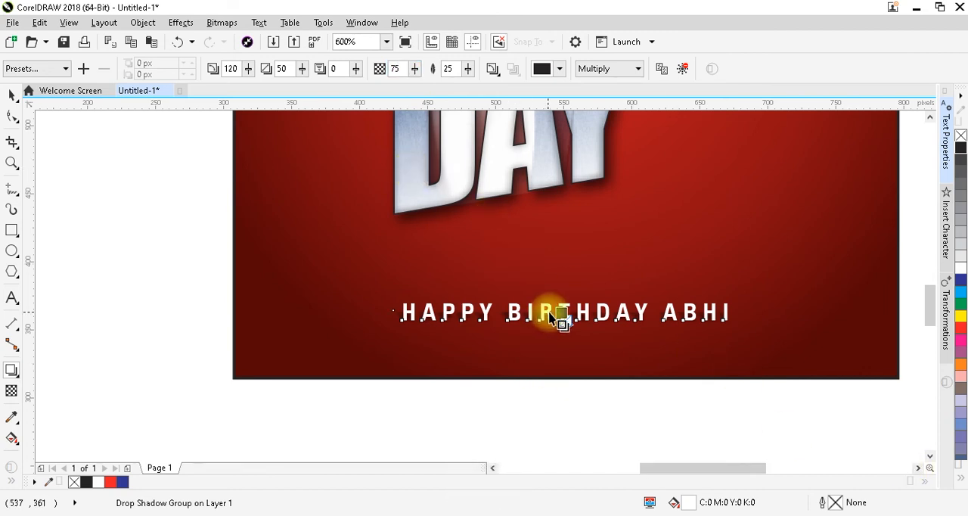
mouse_move(560, 311)
left_mouse_down()
mouse_move(552, 312)
mouse_move(575, 310)
left_mouse_up()
key("ctrl+z")
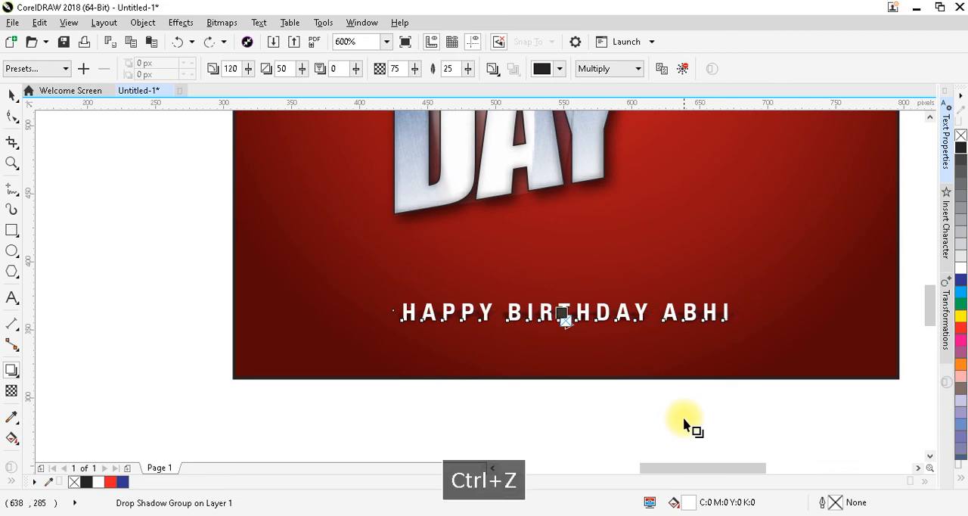
key("ctrl+space")
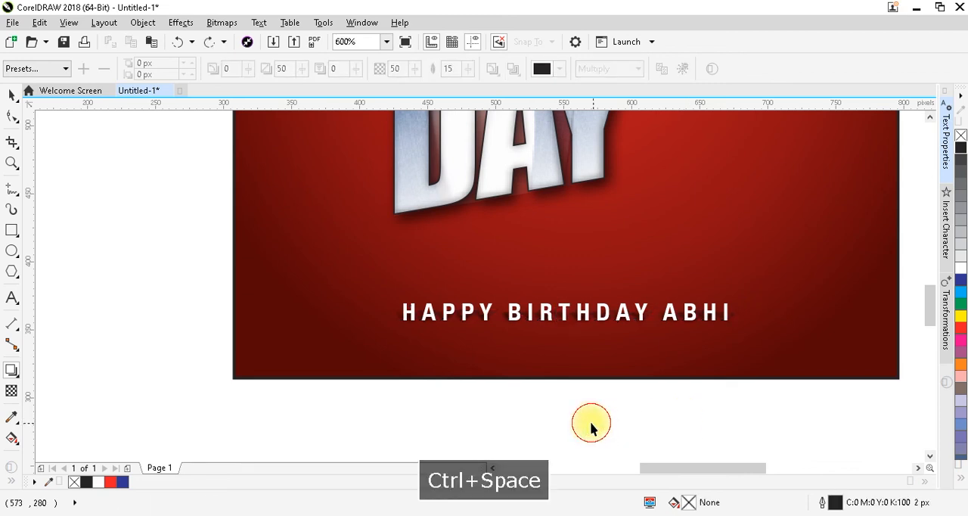
Break the greeting line's drop shadow apart from its text and shift the shadow slightly down to about Y 359 px
key("F4")
key("F2")
left_click_drag(354, 379, 605, 443)
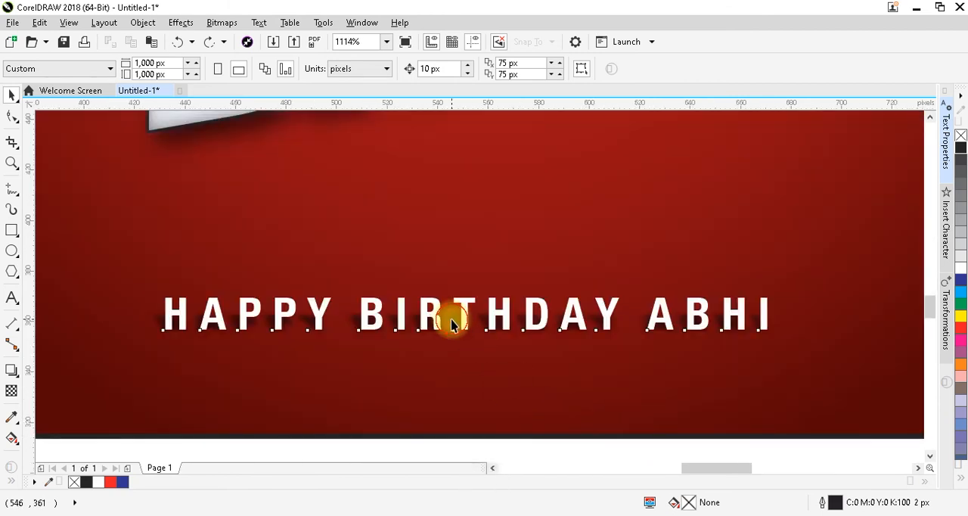
left_click(452, 333)
key("ctrl+k")
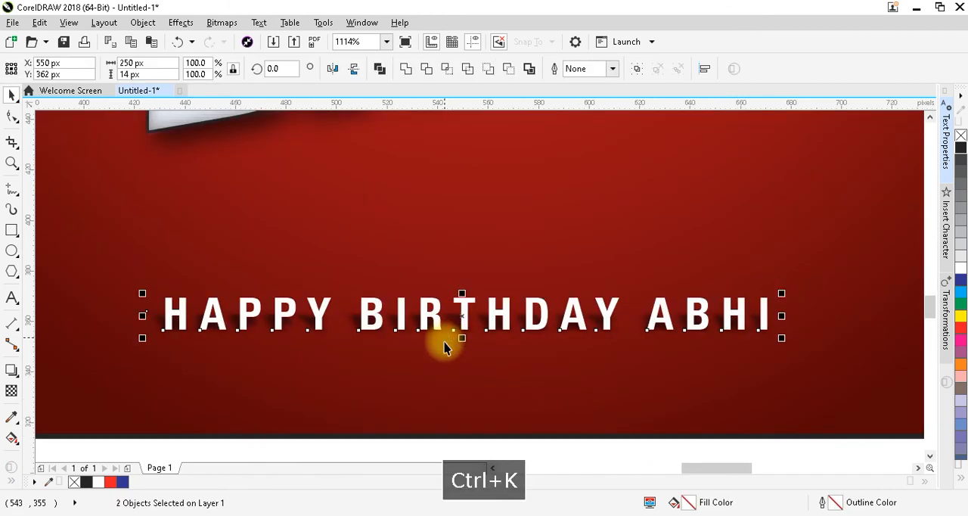
left_click(451, 323)
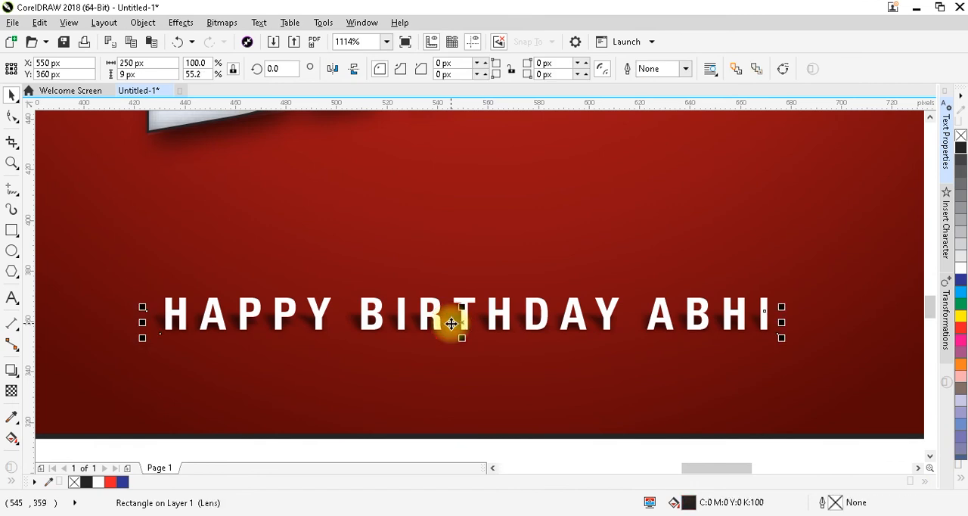
key("ctrl+Down")
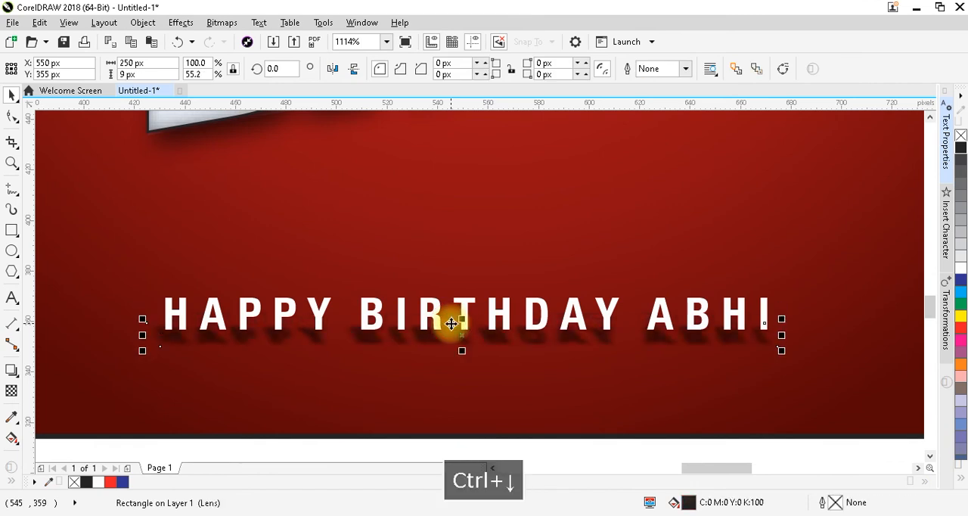
left_click_drag(465, 337, 462, 326)
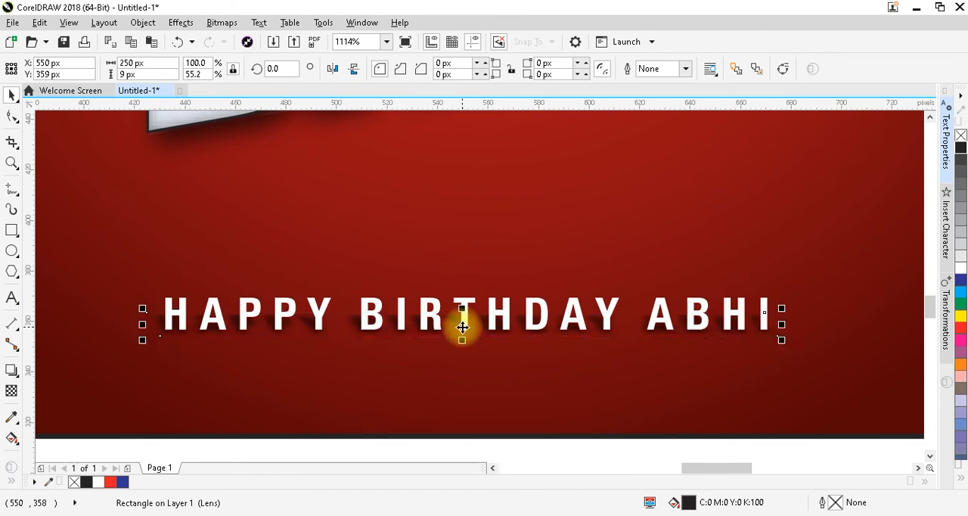
key("F3")
key("F4")
left_click(681, 252)
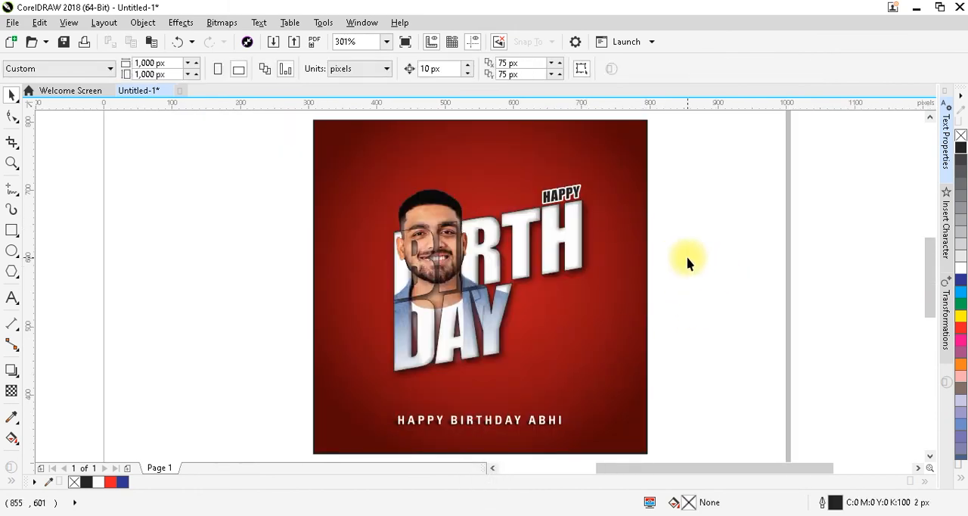
Draw a flat ellipse about 166 by 9 px just below the word DAY and fill it with black
key("F2")
left_click_drag(282, 262, 721, 413)
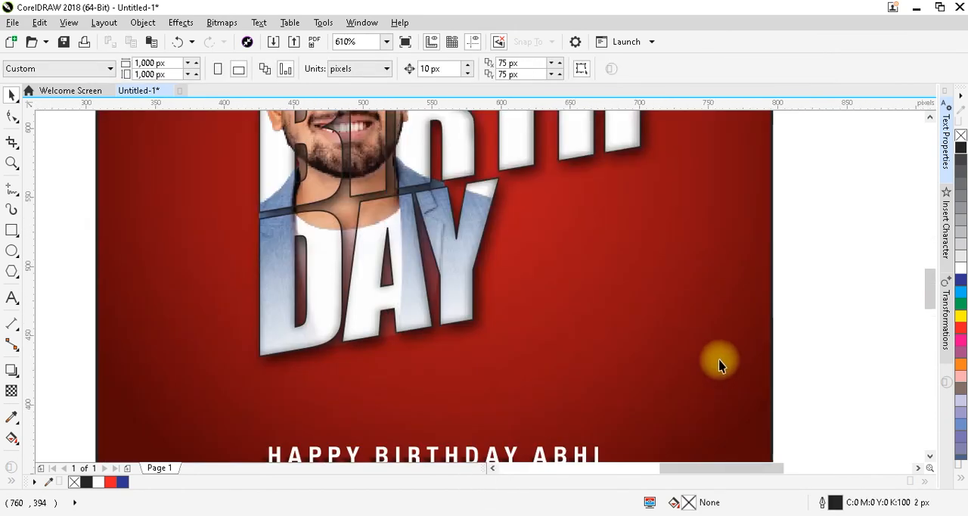
left_click(13, 253)
left_click_drag(273, 372, 504, 383)
key("ctrl+space")
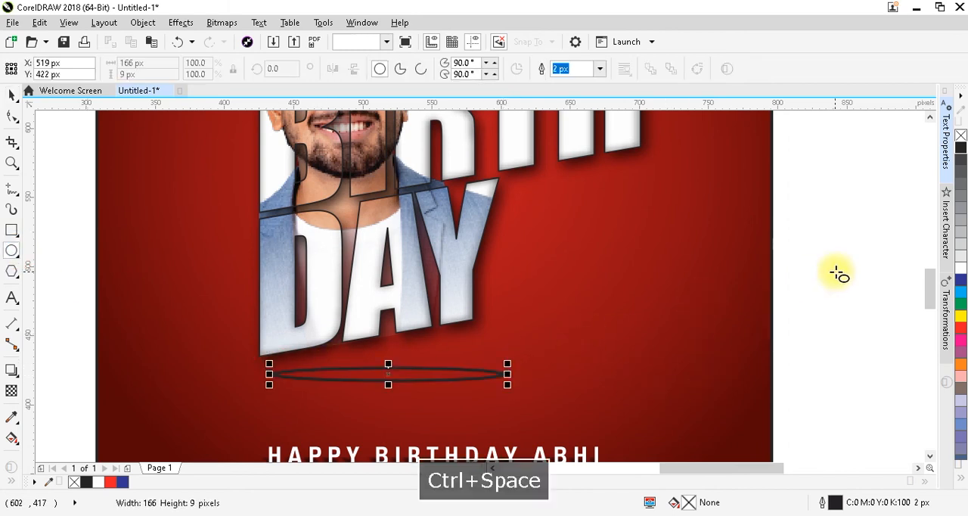
left_click(960, 147)
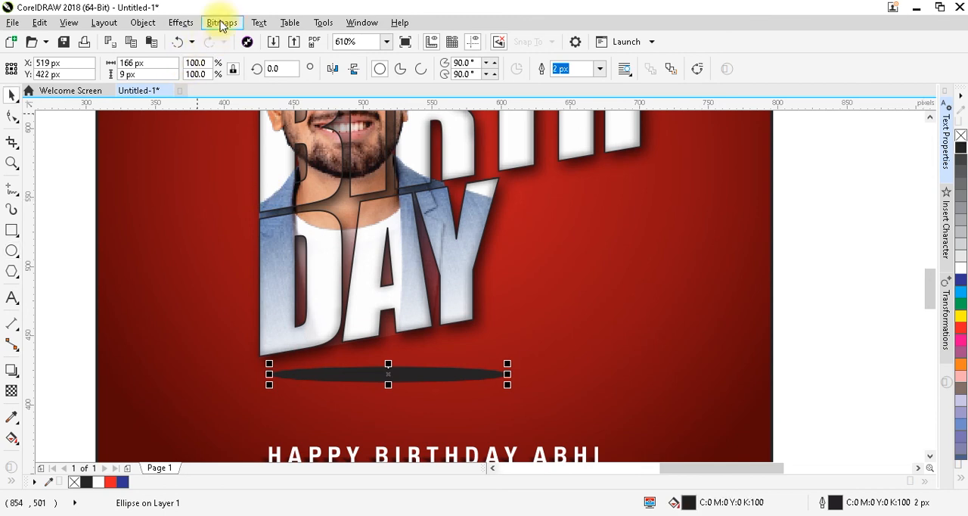
Convert the black ellipse to a bitmap and apply a Gaussian Blur with a radius of 8 pixels
left_click(222, 23)
left_click(249, 40)
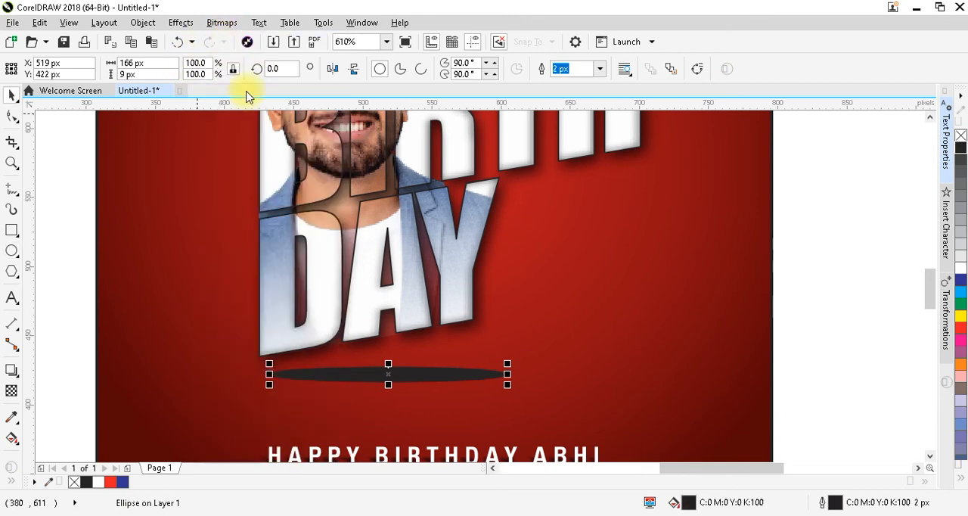
left_click(446, 339)
key("ctrl+z")
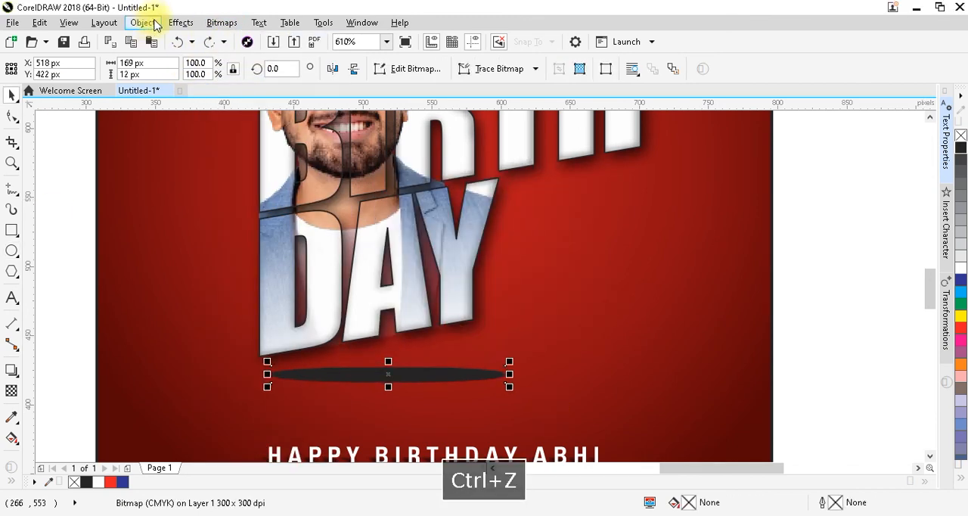
left_click(222, 23)
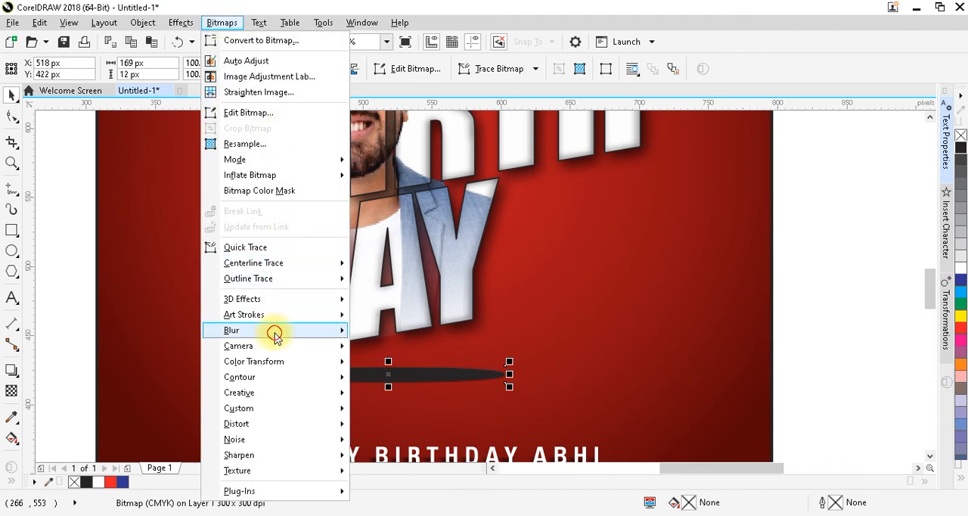
mouse_move(299, 330)
left_click(384, 346)
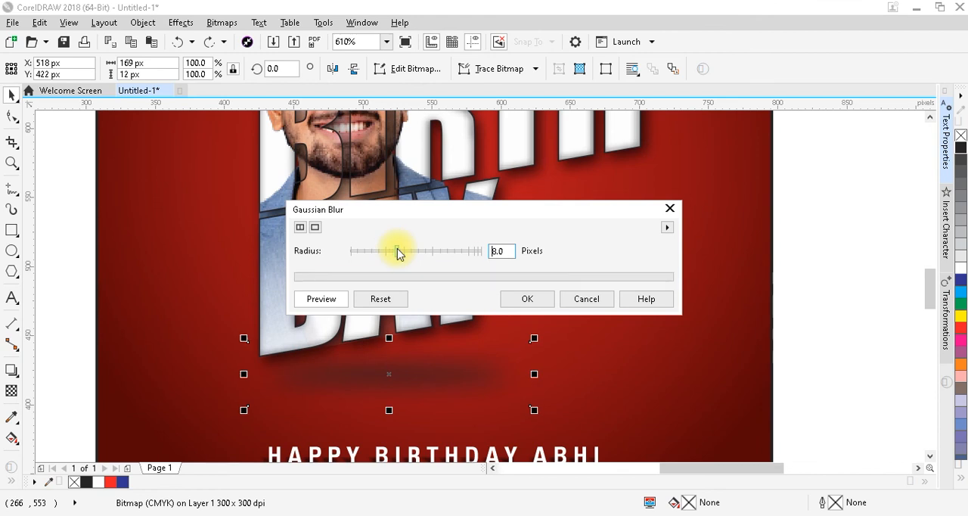
left_click(527, 301)
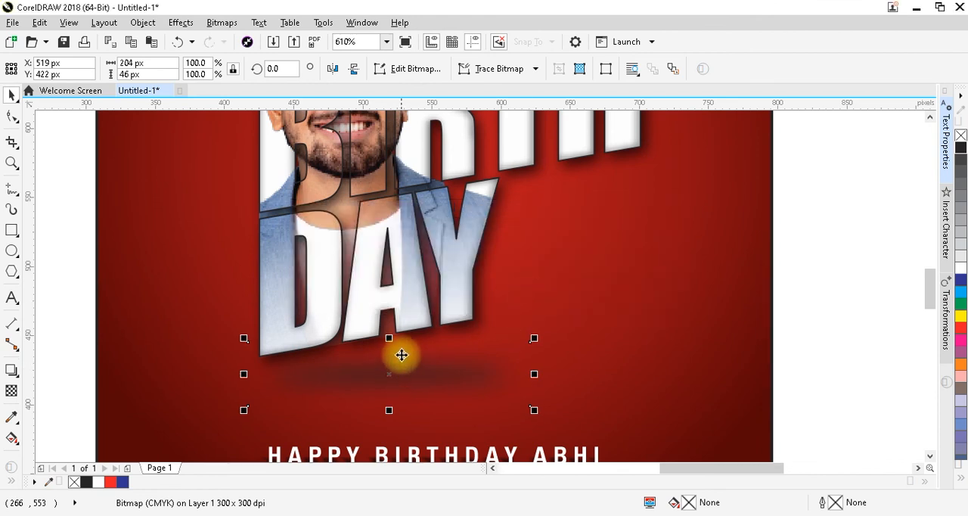
Resize the blurred ellipse to about 245 by 37 px and position it closer beneath the word DAY
left_click_drag(391, 340, 388, 353)
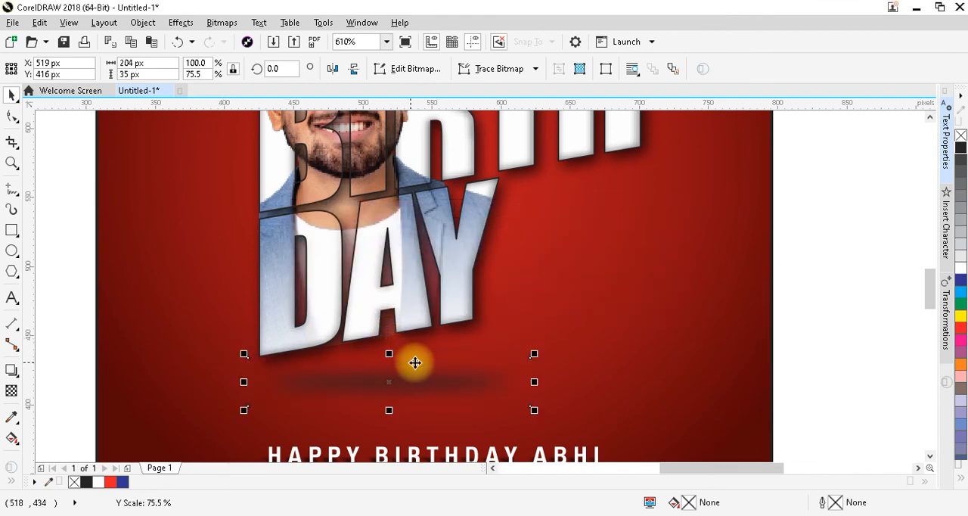
left_click_drag(461, 385, 456, 371)
left_click_drag(386, 397, 388, 400)
left_click_drag(415, 372, 415, 376)
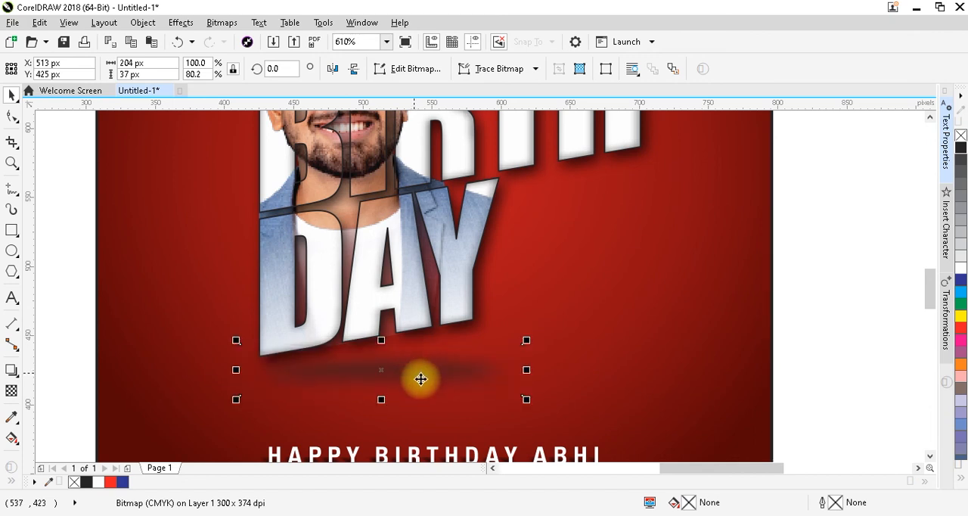
left_click_drag(525, 369, 580, 368)
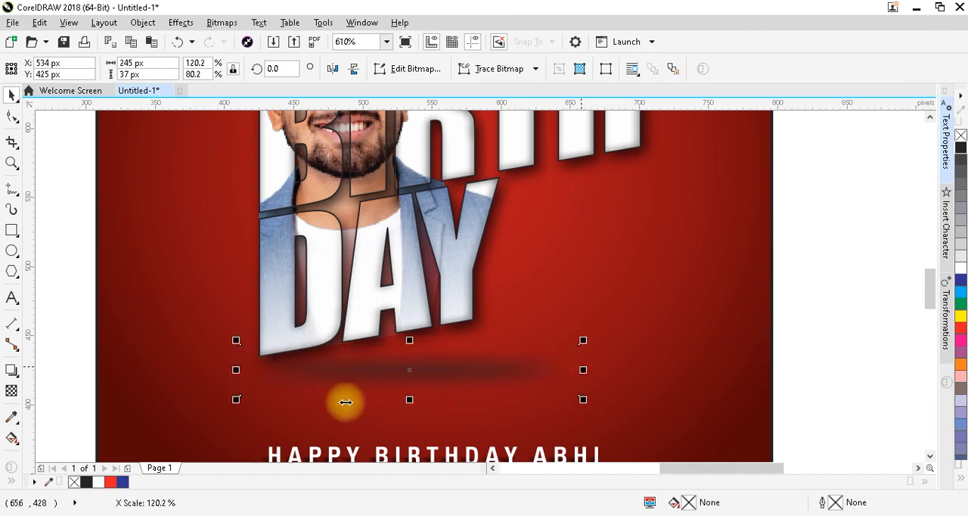
Fade out the right end of the blurred ellipse with a linear transparency and widen it to about 257 px
left_click(11, 389)
left_click_drag(409, 365, 524, 365)
key("ctrl+space")
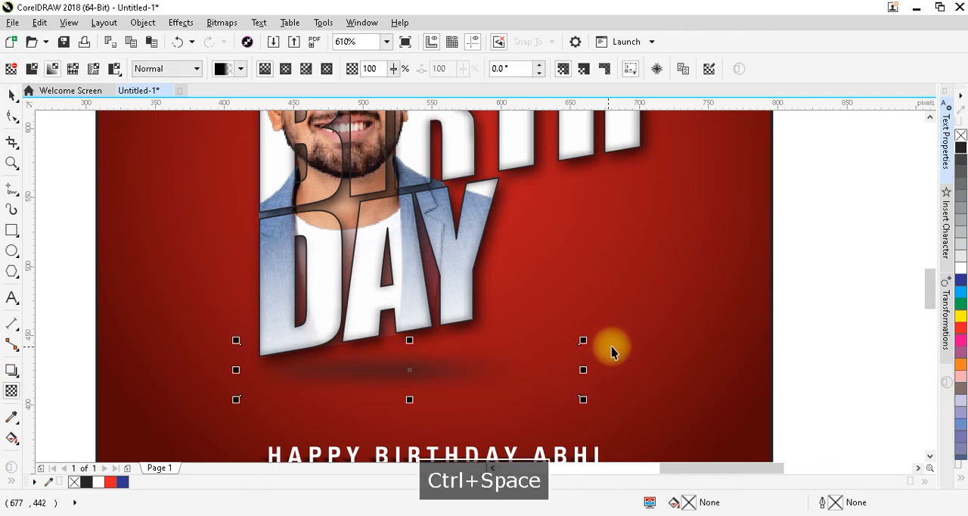
left_click_drag(582, 370, 601, 367)
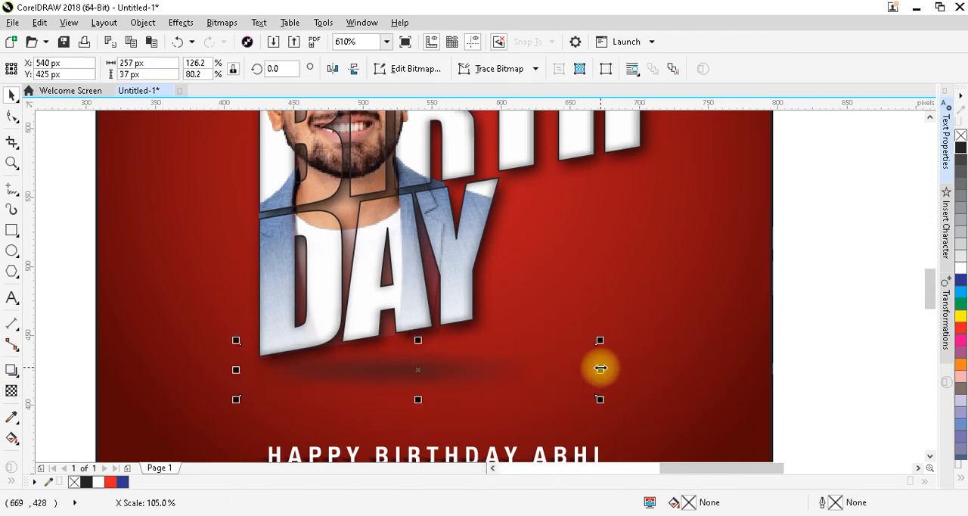
key("F4")
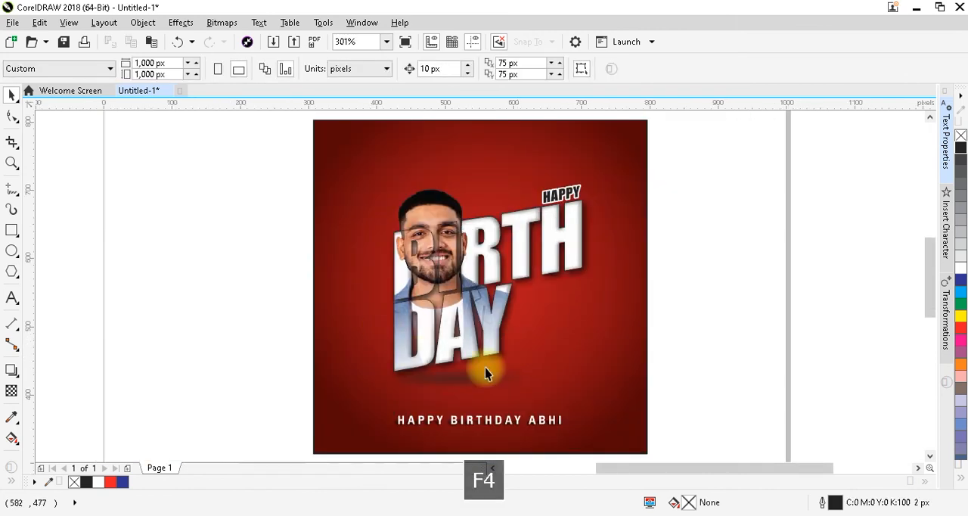
Group the slanted lettering, photo and ellipse shadow, raise the group to about Y 570 px, and move the greeting line slightly up
left_click_drag(718, 138, 289, 412)
key("ctrl+g")
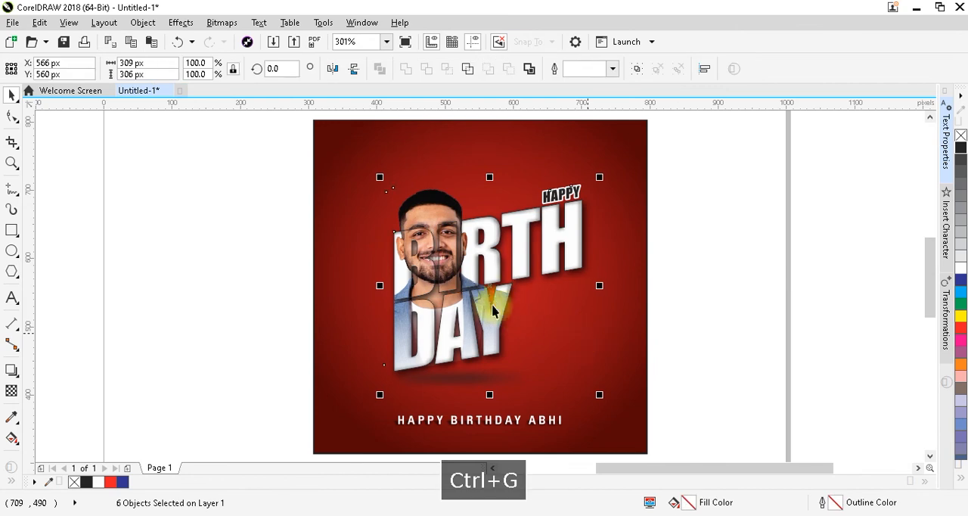
left_click_drag(491, 274, 489, 274)
left_click(707, 373)
left_click_drag(507, 440, 350, 455)
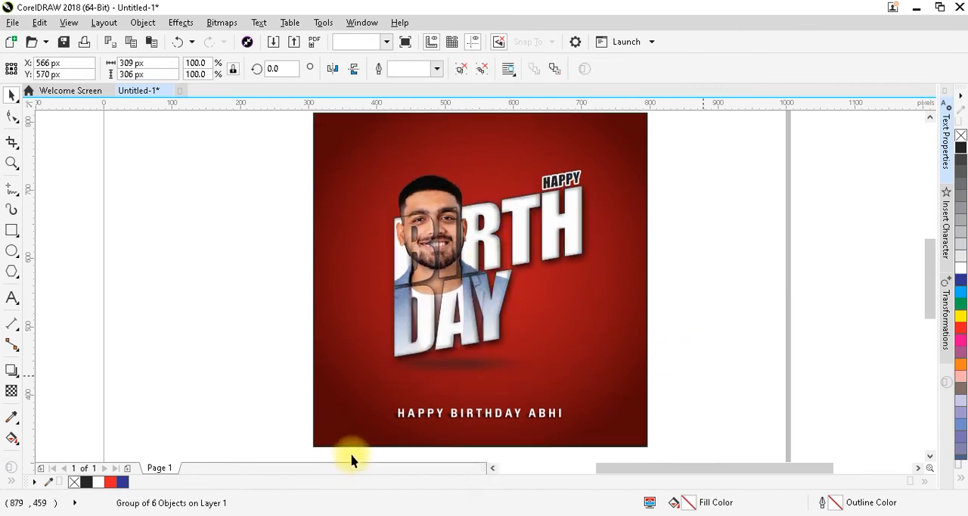
left_click_drag(473, 413, 473, 413)
Group the red square, lettering group, greeting line and its shadow into one object
key("ctrl+a")
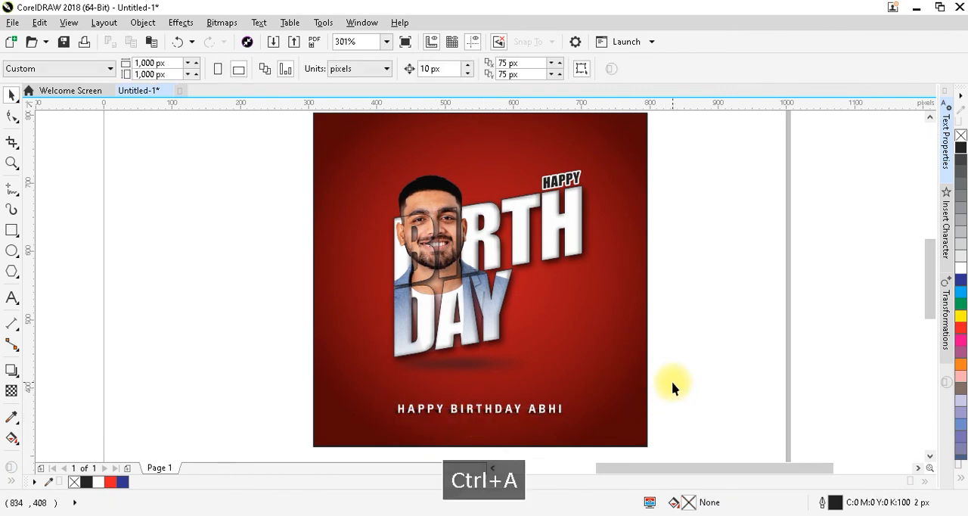
key("ctrl+g")
left_click(689, 356)
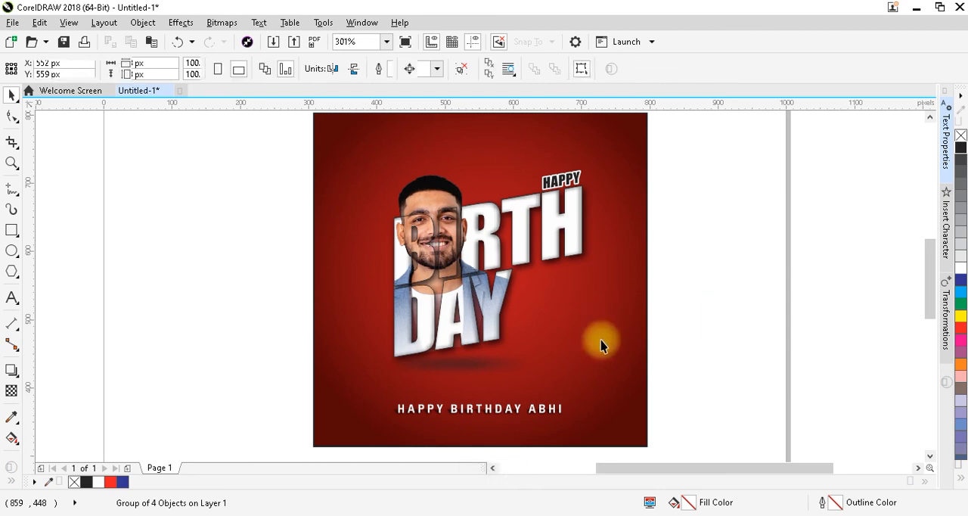
Review the complete birthday design in a full-screen preview and return to the drawing
key("shift+F2")
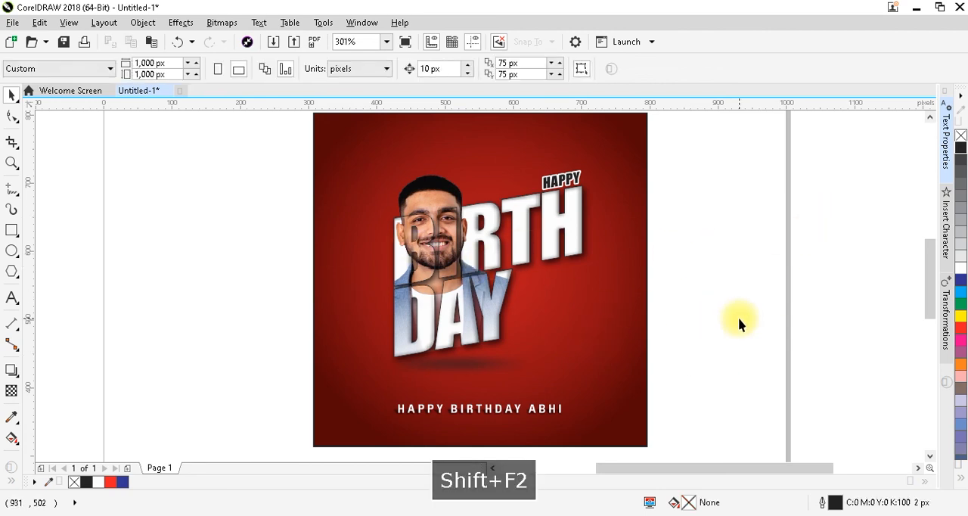
left_click(644, 324)
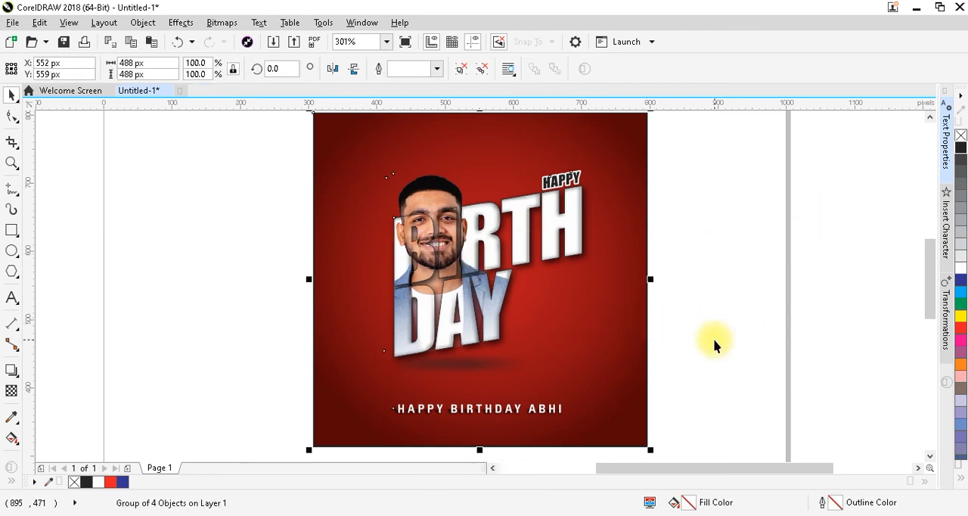
key("shift+F2")
key("F9")
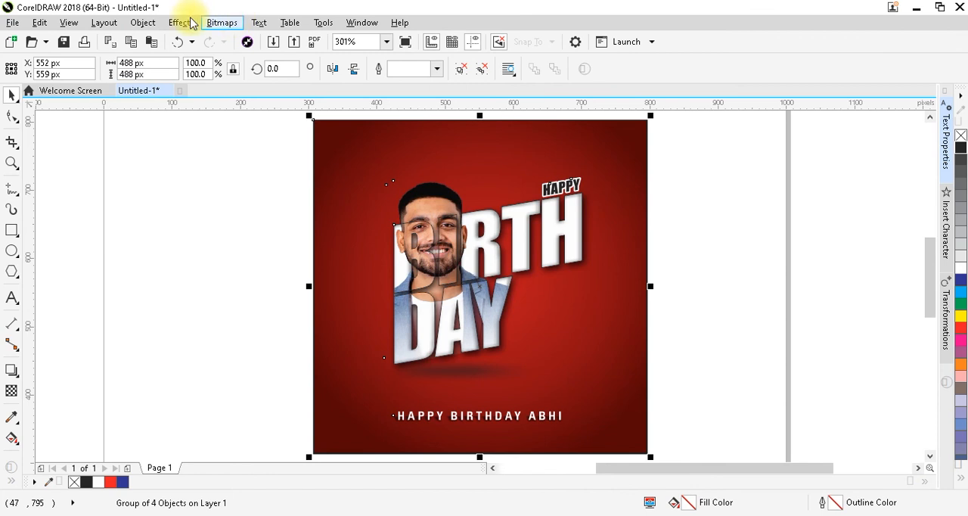
left_click(76, 23)
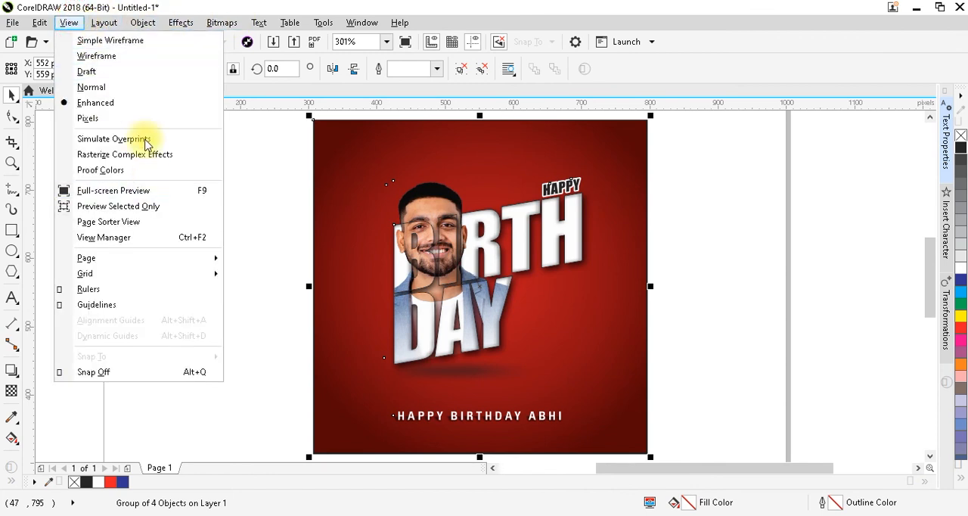
left_click(140, 191)
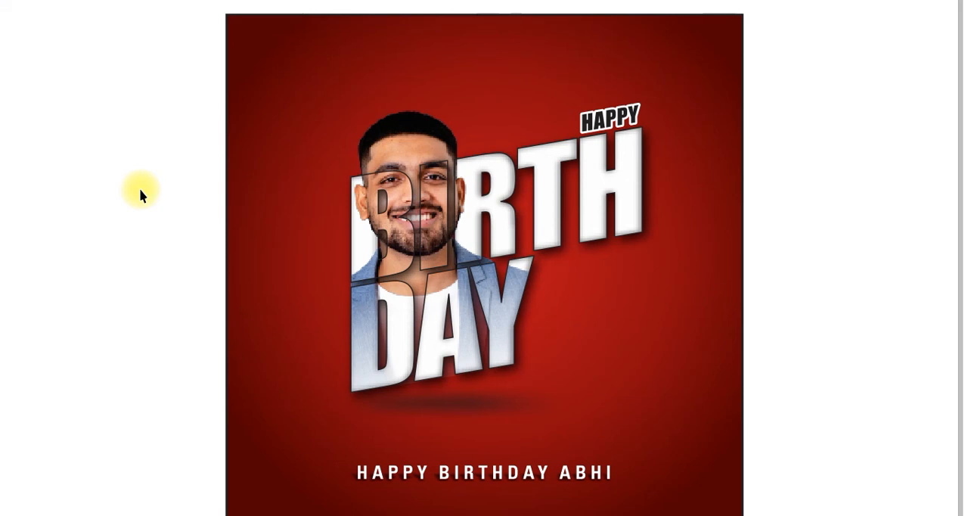
left_click(181, 285)
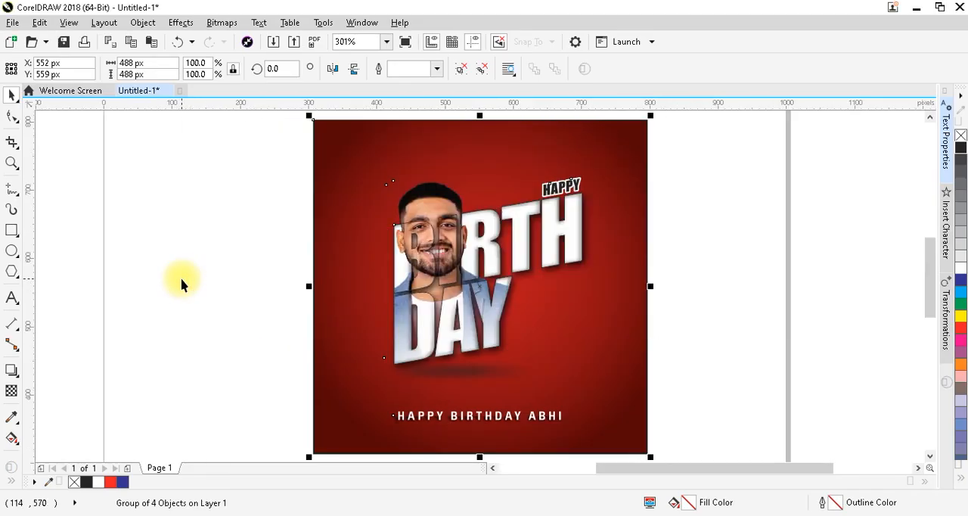